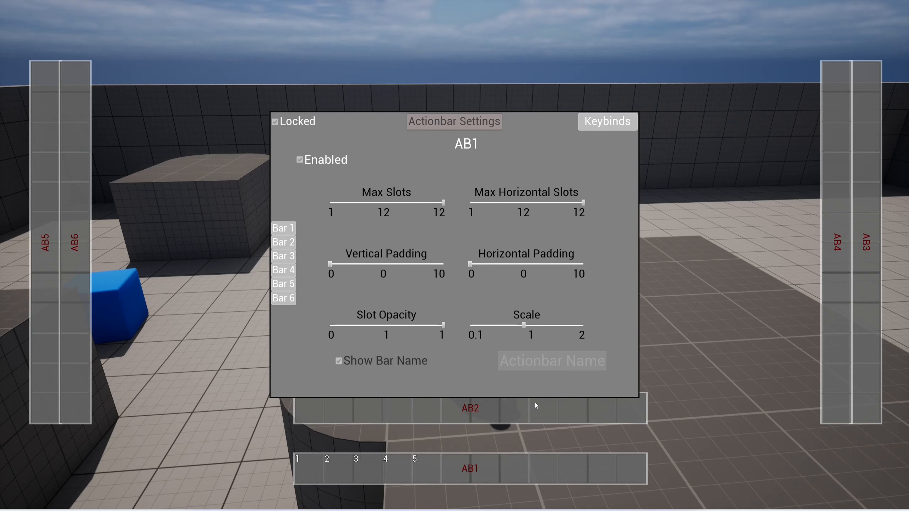
Unlock the action bars, move AB2 close above AB1, separate AB4 from AB3 and AB6 from AB5, and lock them again
click(288, 124)
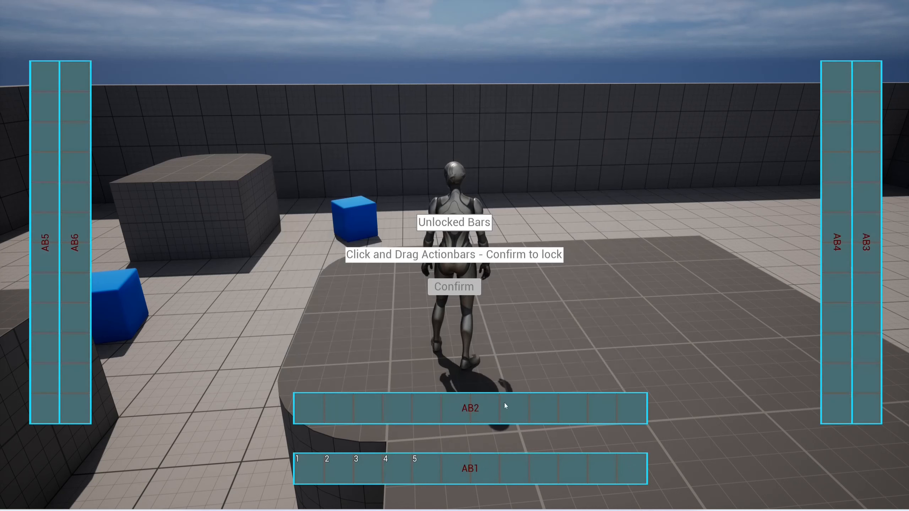
drag(505, 403, 503, 432)
drag(832, 276, 800, 325)
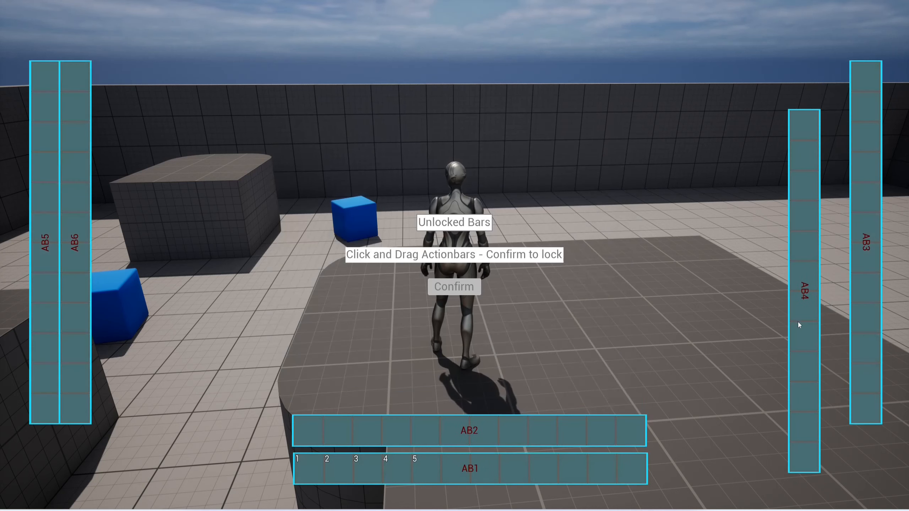
drag(866, 296, 875, 274)
drag(74, 178, 112, 223)
click(453, 284)
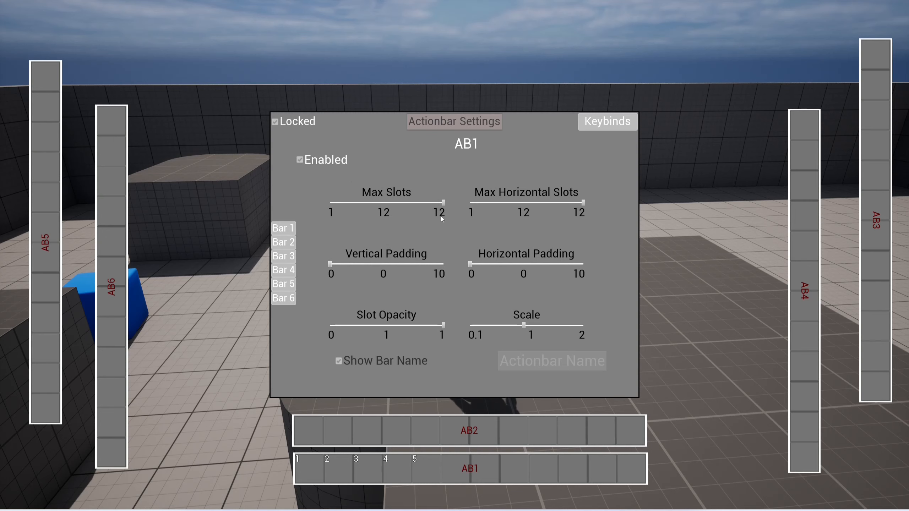
Set AB1 to 11 max slots, 9 max horizontal slots, vertical padding 2 and horizontal padding 6
mouse_move(443, 202)
mouse_down()
mouse_move(412, 203)
mouse_move(433, 203)
mouse_up()
drag(565, 204, 550, 204)
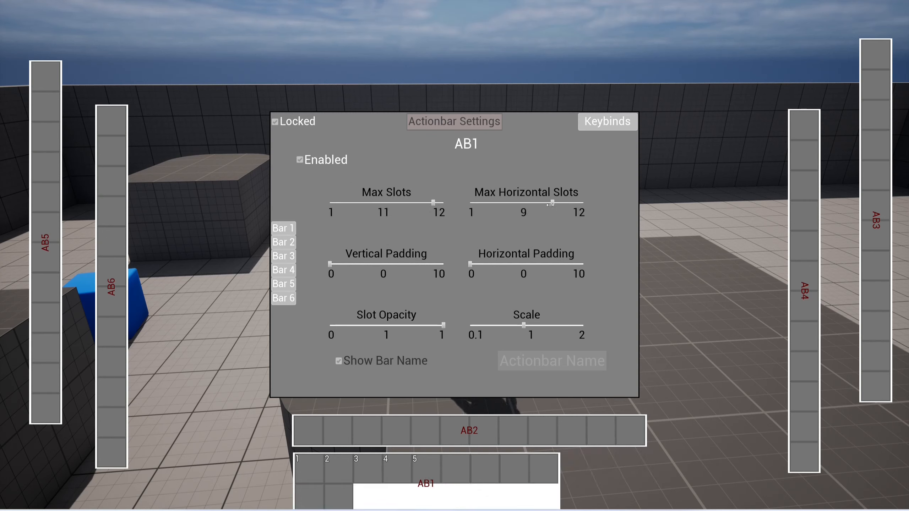
drag(330, 265, 353, 264)
drag(470, 264, 538, 265)
Set AB3 to 6 max slots, 4 max horizontal slots and horizontal padding 2
click(291, 261)
drag(443, 203, 505, 204)
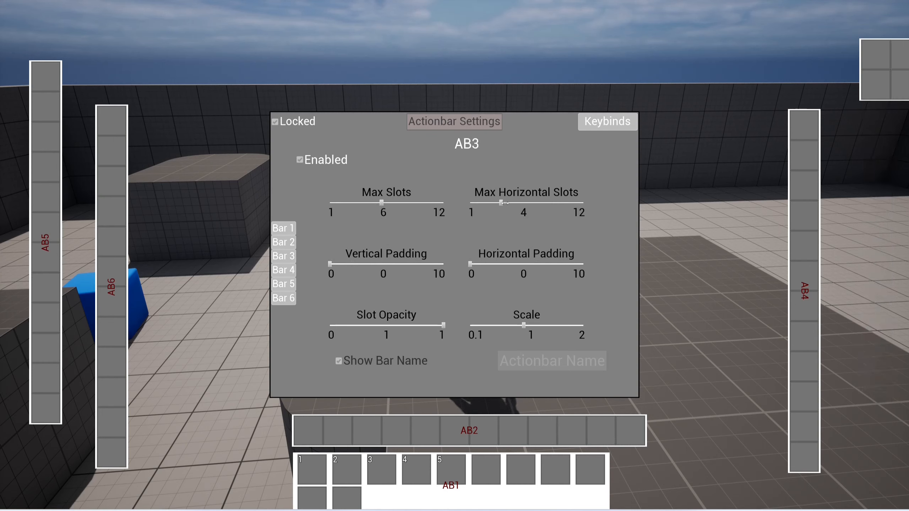
drag(470, 264, 493, 265)
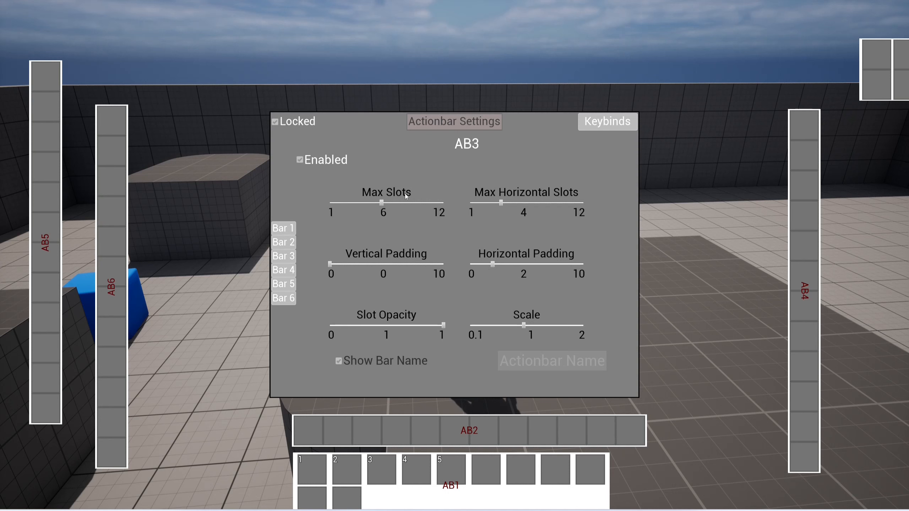
Unlock the bars, move AB3 inward so that all its slots fit on screen, and lock the bars again
click(286, 124)
drag(886, 70, 641, 57)
click(452, 286)
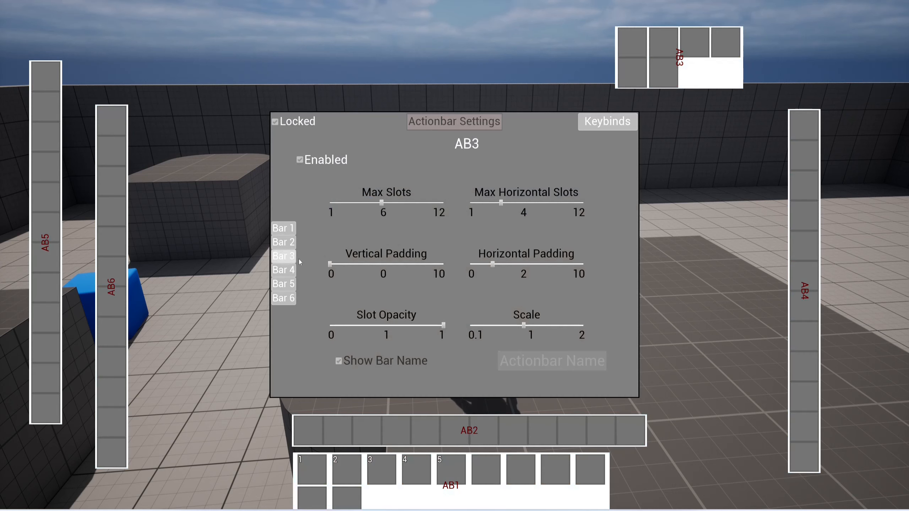
Disable action bars 6 and 4
click(283, 298)
click(300, 159)
click(284, 270)
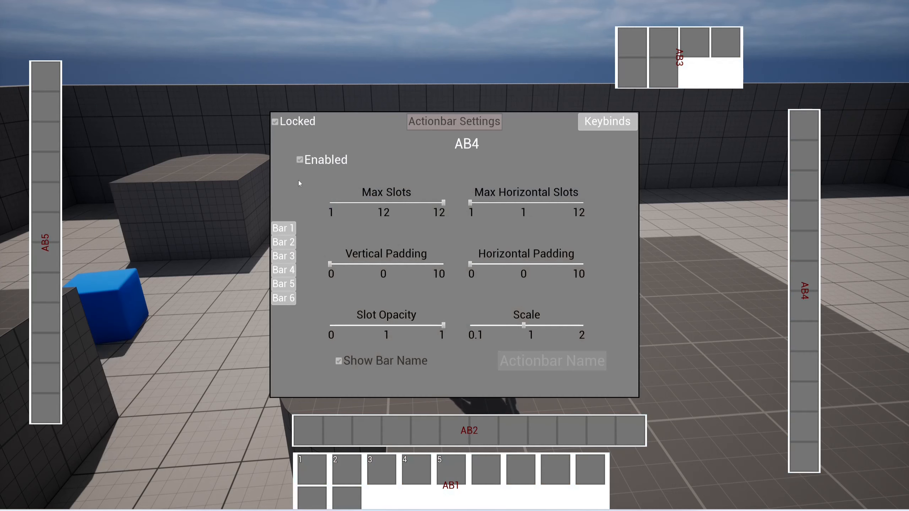
click(300, 160)
Rename the third action bar as ChooChoo and try out its bar name display option
click(283, 228)
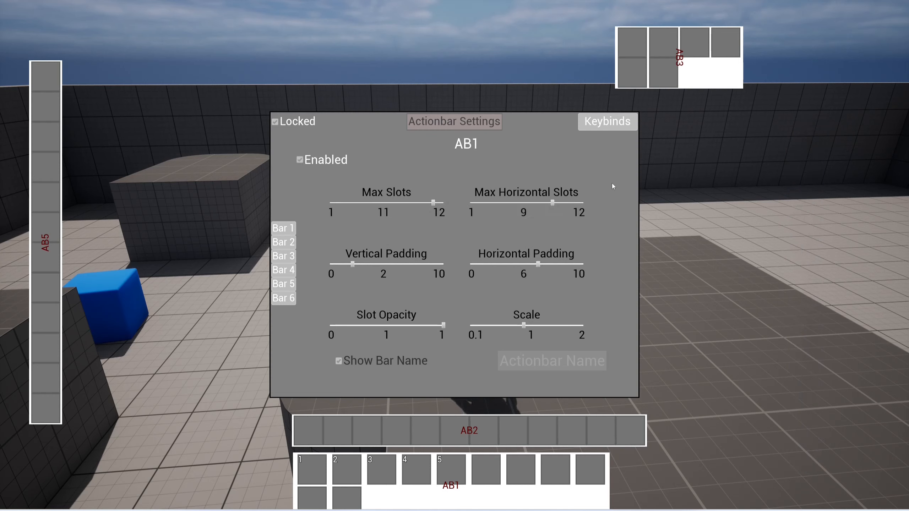
click(285, 257)
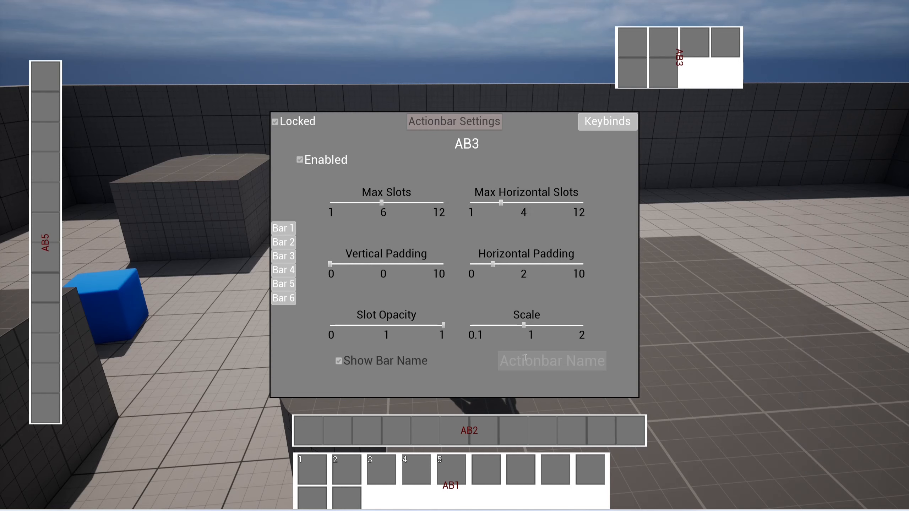
text(ChooChoo)
key(Return)
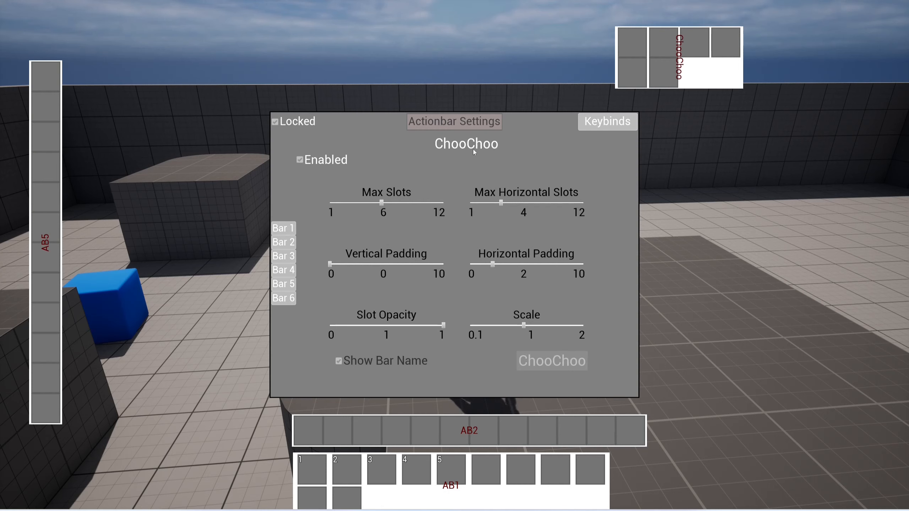
click(350, 361)
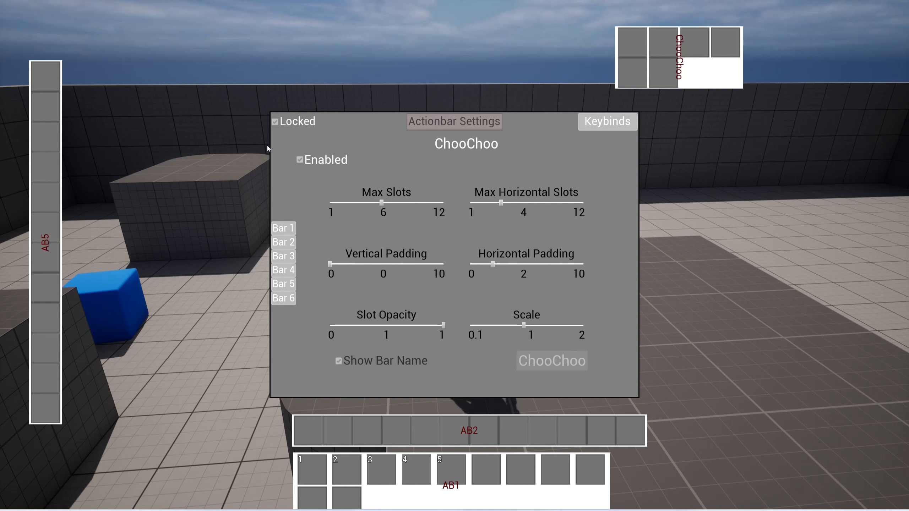
Try binding keys 1 to 5 and T to slots on ChooChoo and AB5, clear all bindings, and close the settings
click(610, 128)
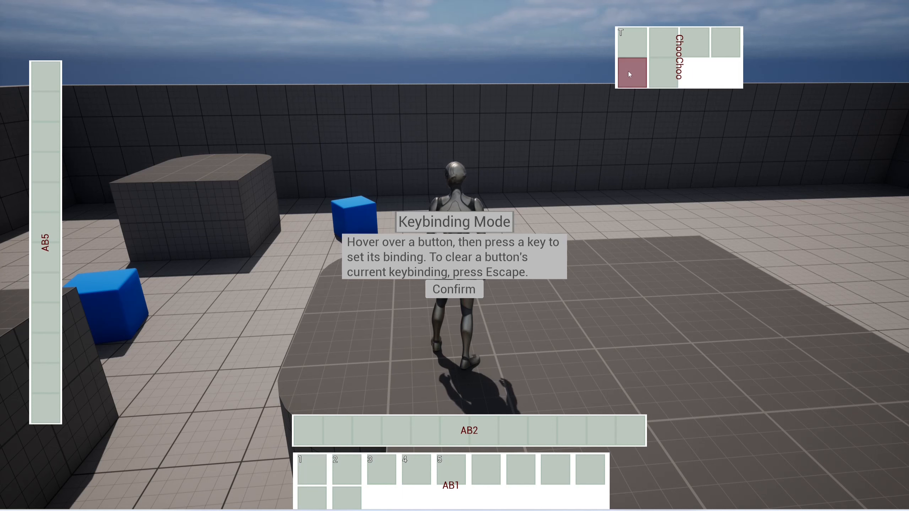
key(1)
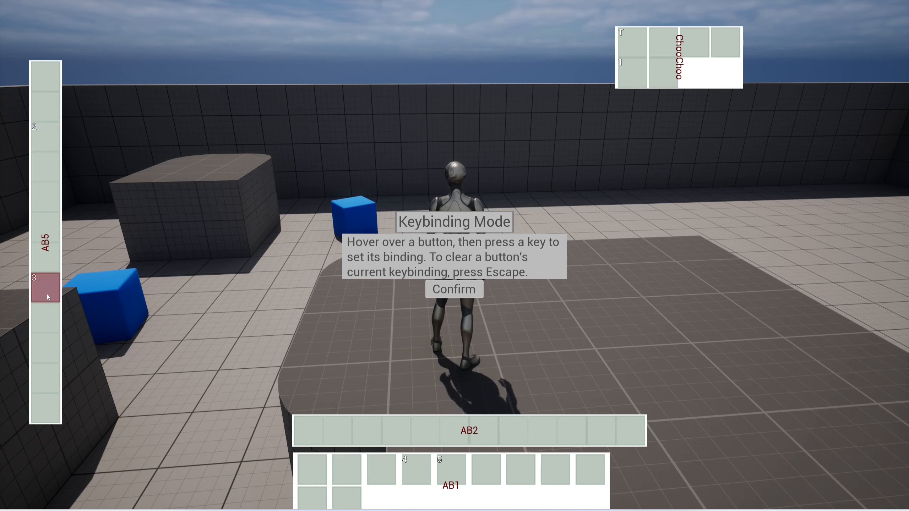
key(5)
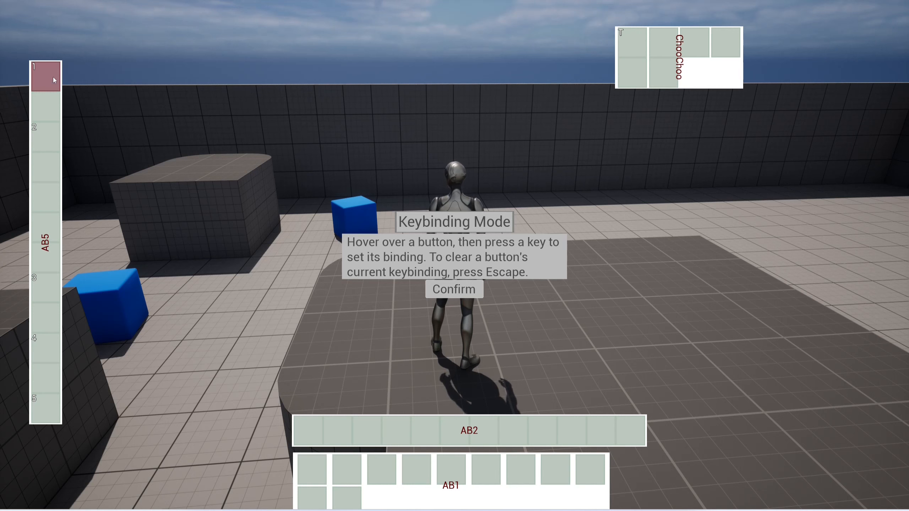
key(t)
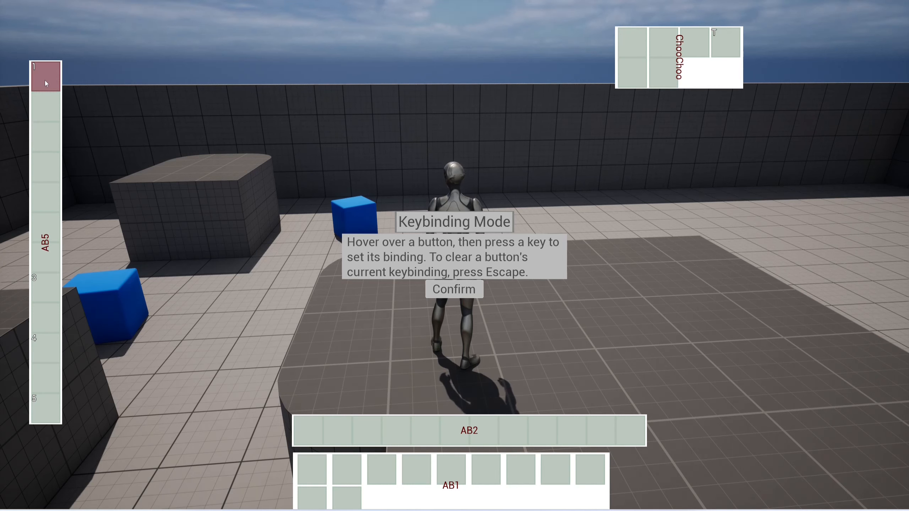
key(4)
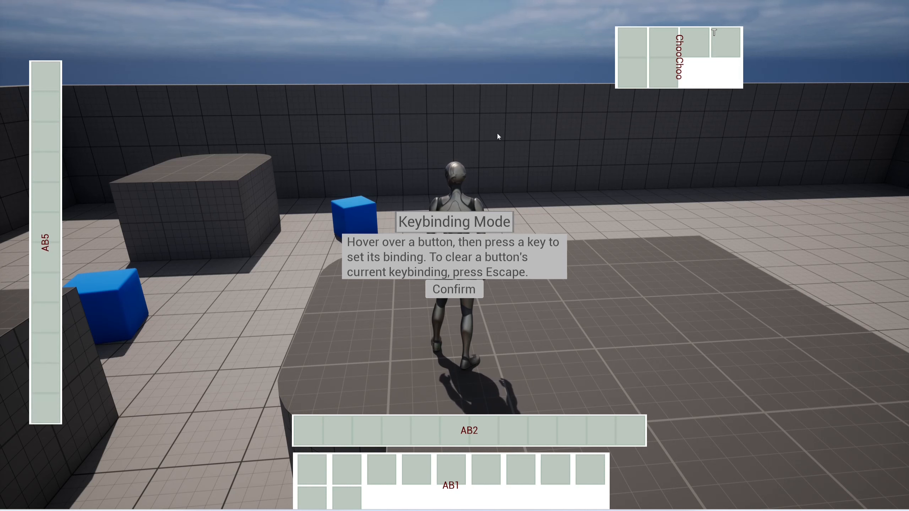
click(473, 292)
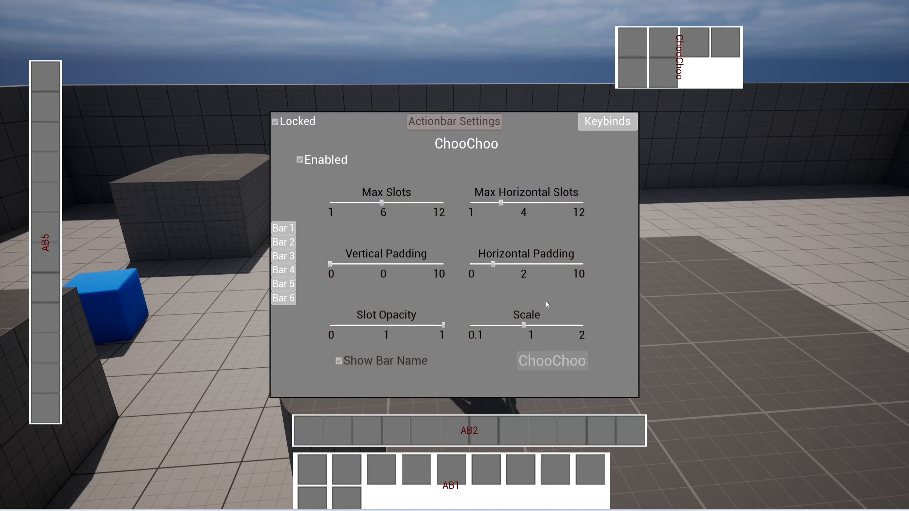
key(Escape)
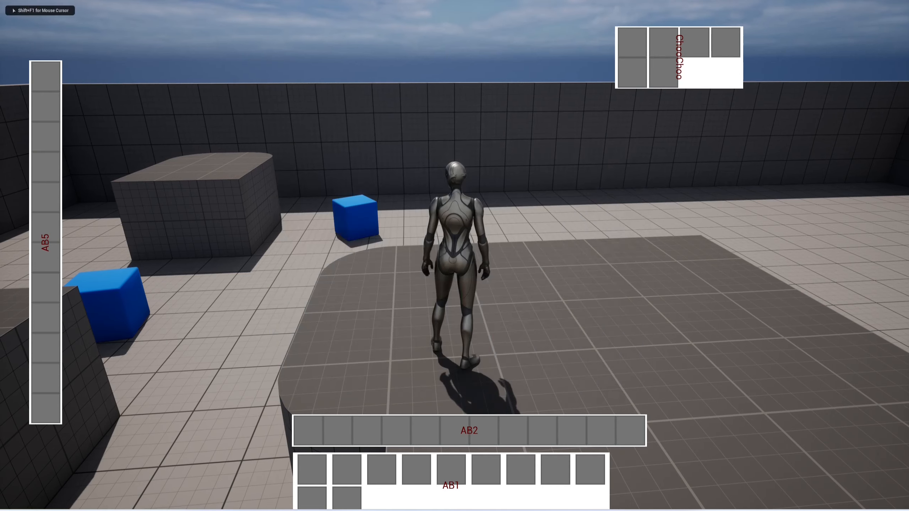
Move the green checkered item stack from the player inventory to AB5's third slot, and split 2 items off into its first slot
key(i)
drag(720, 167, 46, 145)
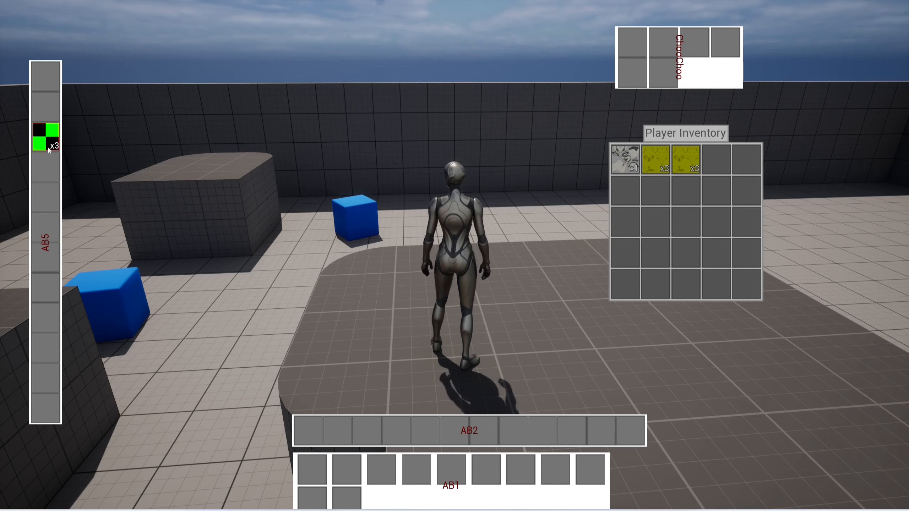
shift+click(54, 139)
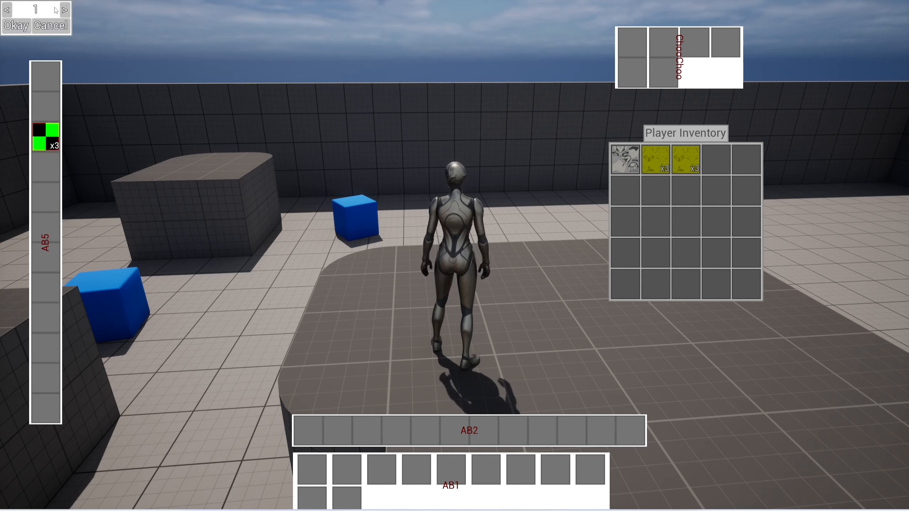
click(63, 10)
click(6, 10)
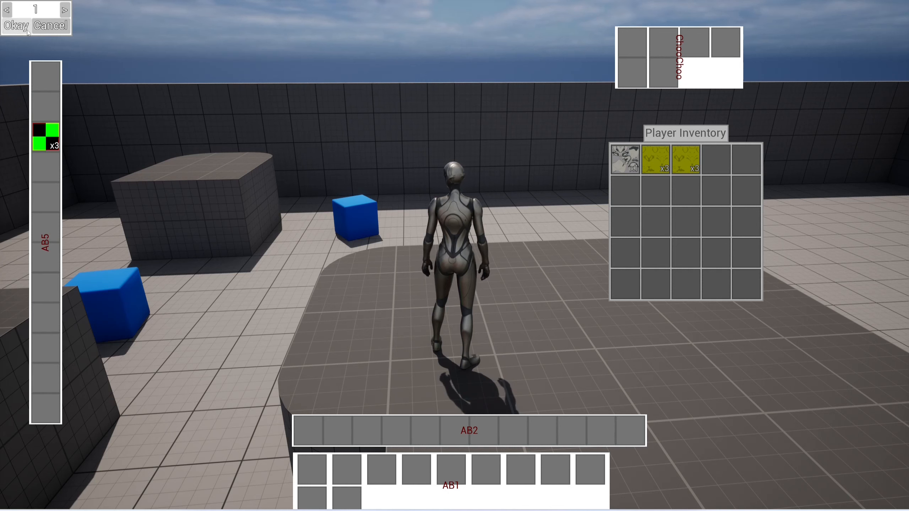
click(65, 10)
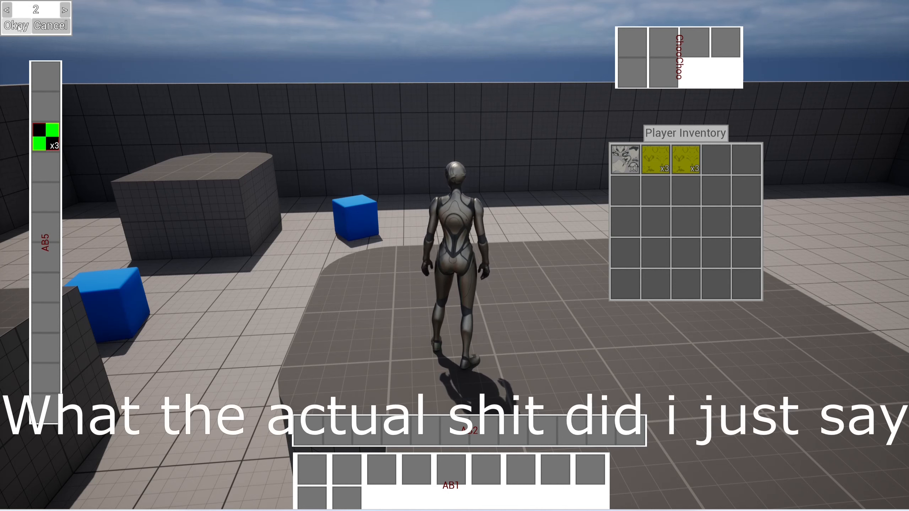
click(17, 26)
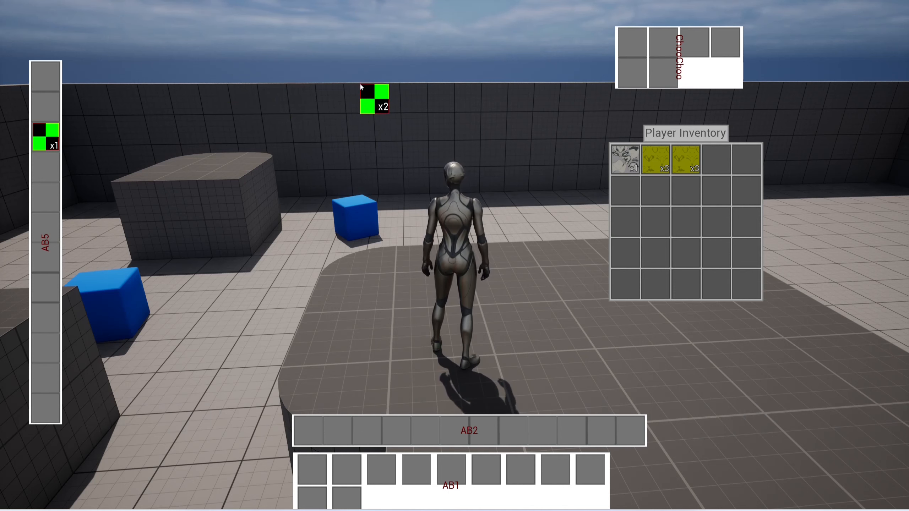
click(50, 77)
Bind key 1 to AB5's first slot and key Y to its third slot, and close the action bar settings
key(o)
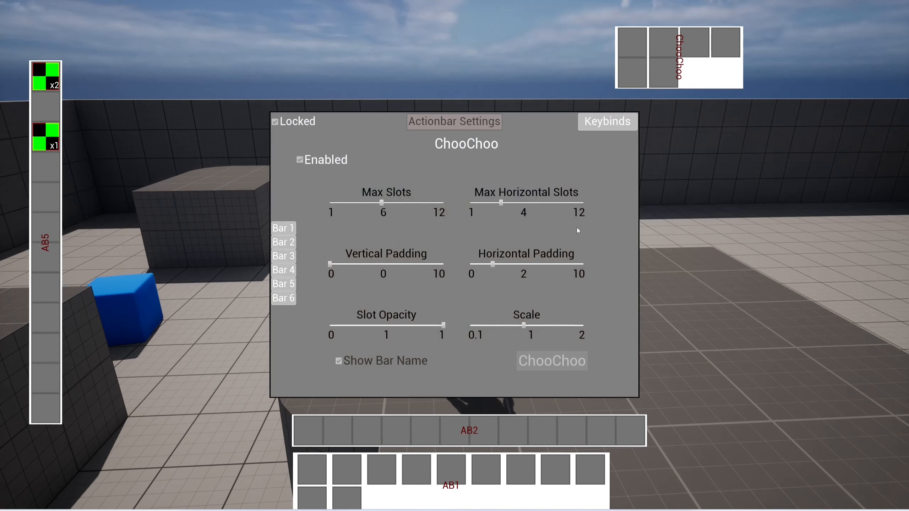
click(595, 124)
key(1)
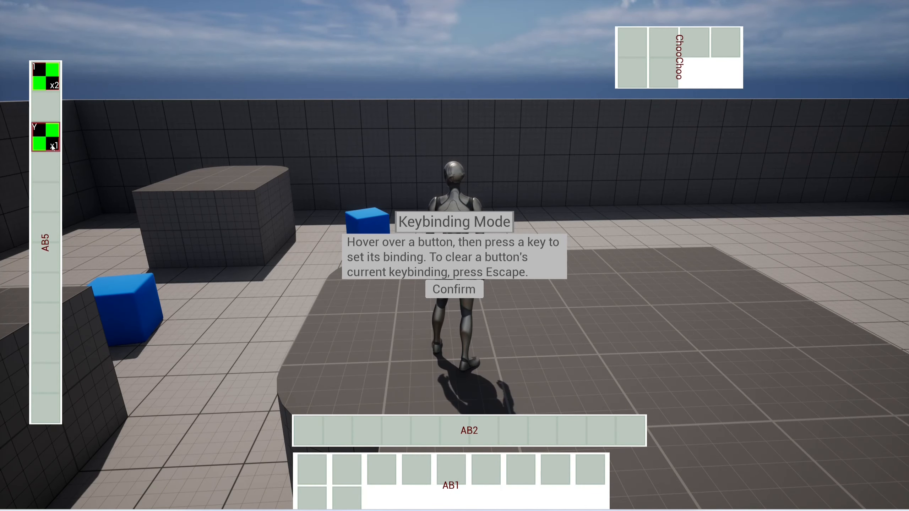
click(456, 294)
key(Escape)
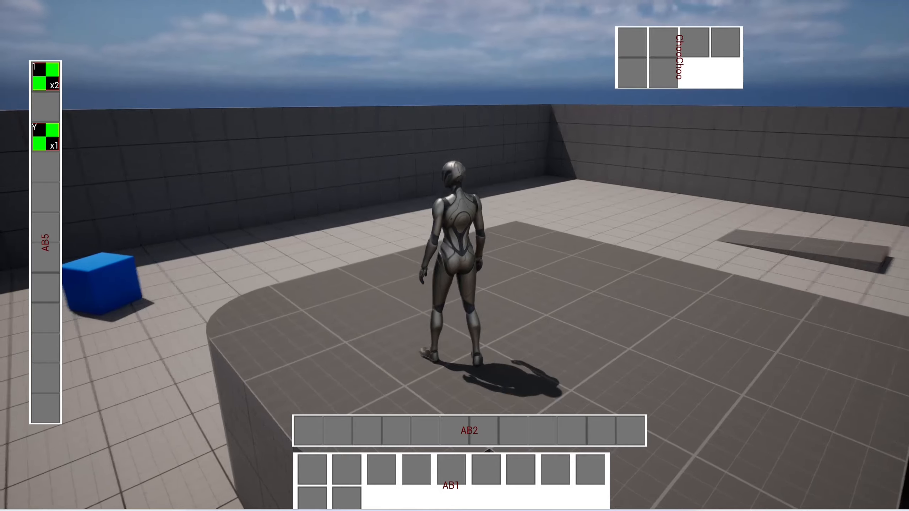
Use both items in AB5's first slot through its keybinding while moving the character
key(w)
key(1)
key(1)
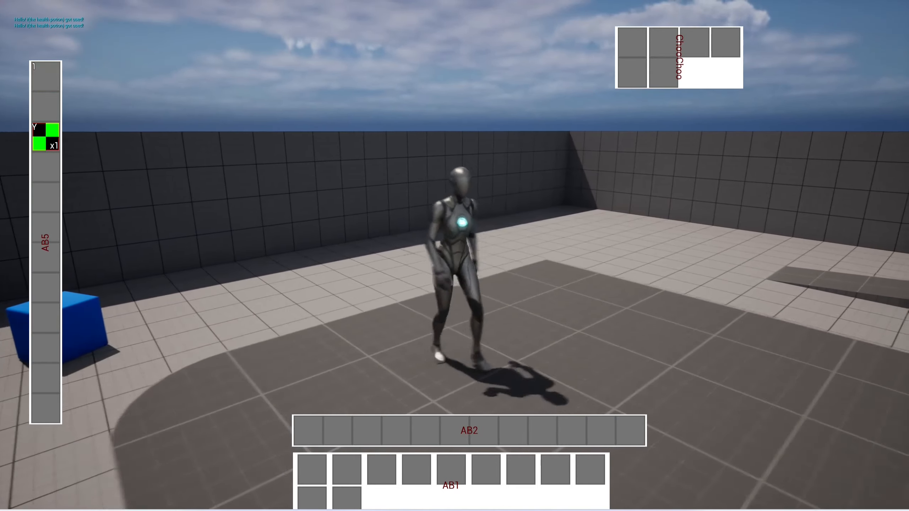
key(space)
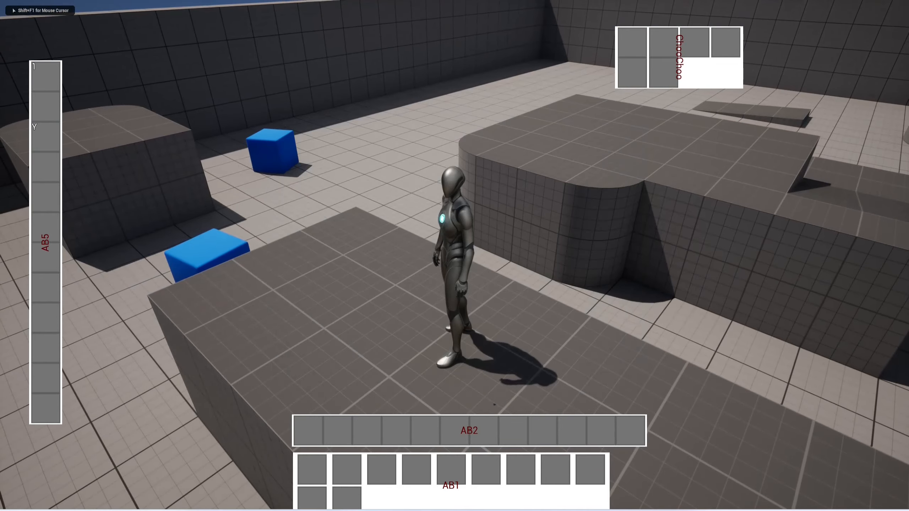
key(w)
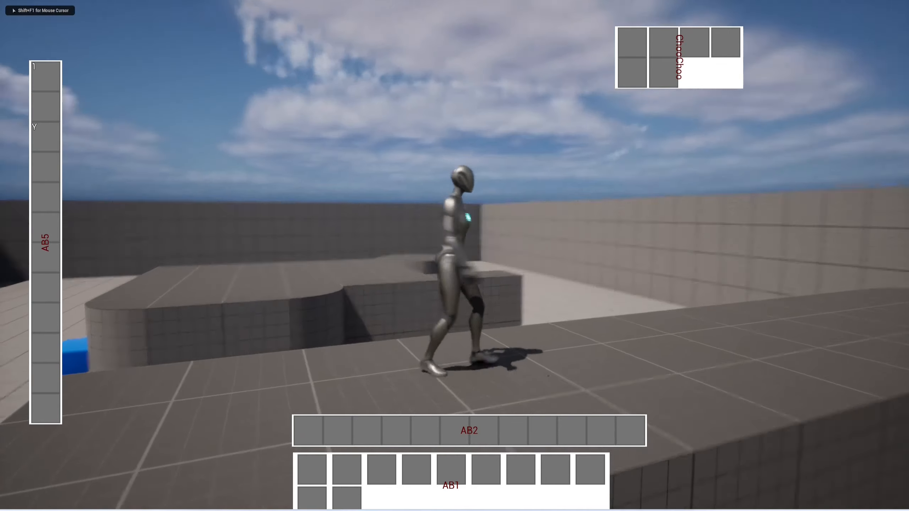
key(space)
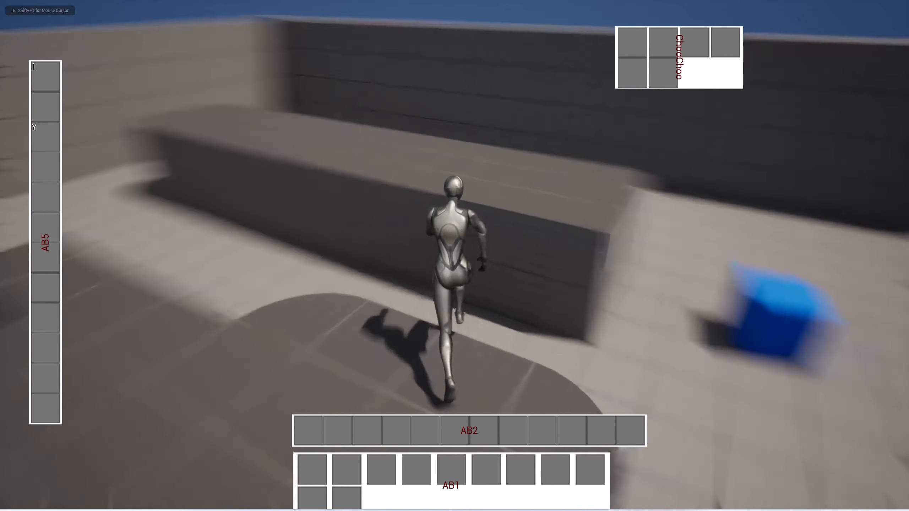
key(space)
key(space)
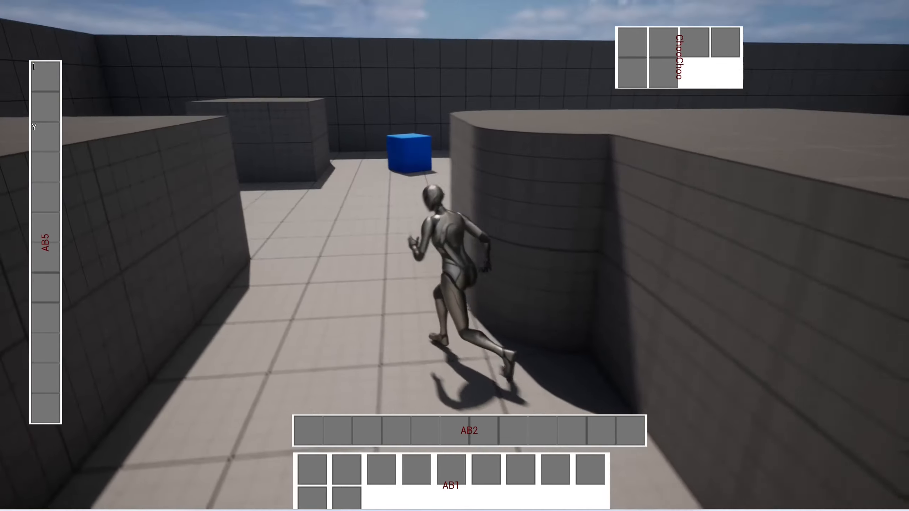
key(space)
key(space)
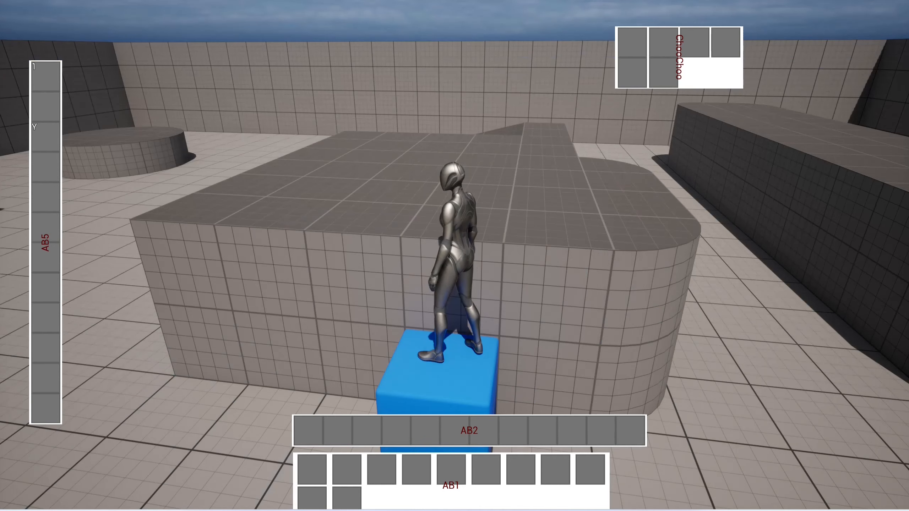
key(space)
key(space)
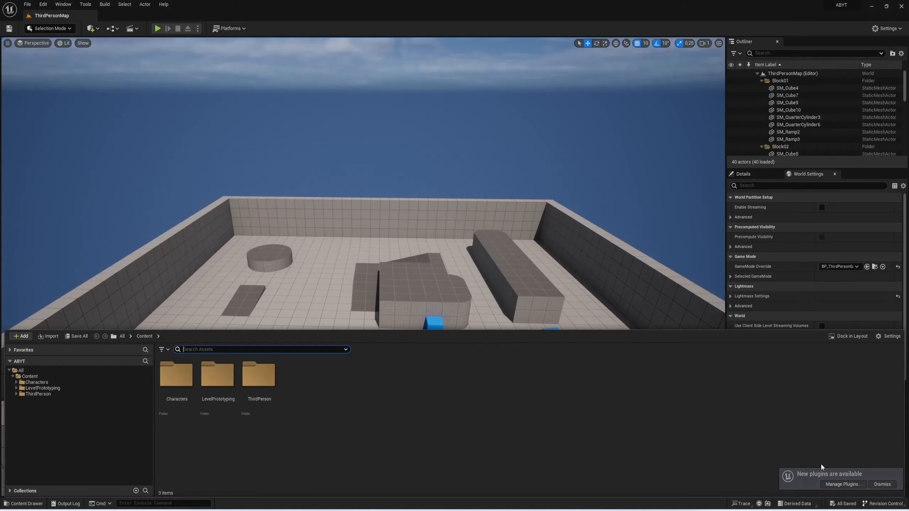
Dismiss the new plugins notification in the Unreal Editor and reopen the Content Drawer on the Content folder
click(875, 485)
right_drag(479, 221, 479, 201)
key(ctrl+space)
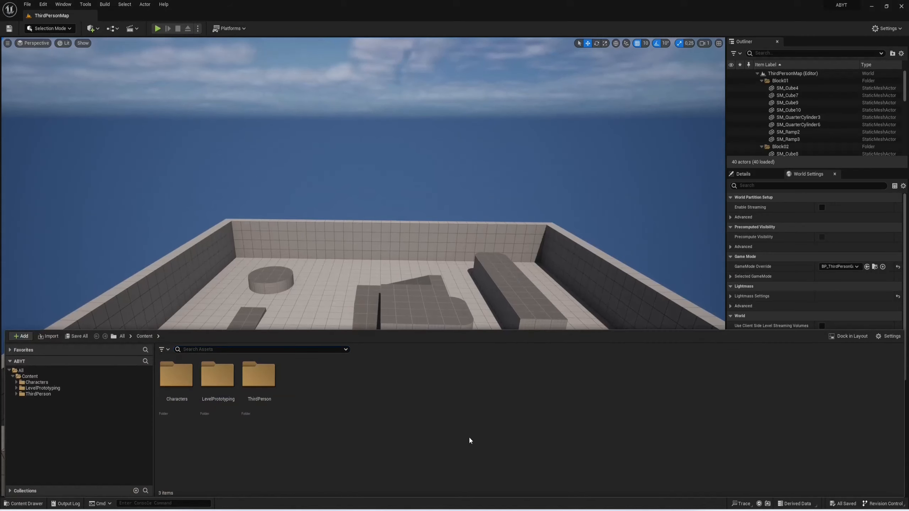
Create a folder named AB inside the Content folder
right_click(340, 393)
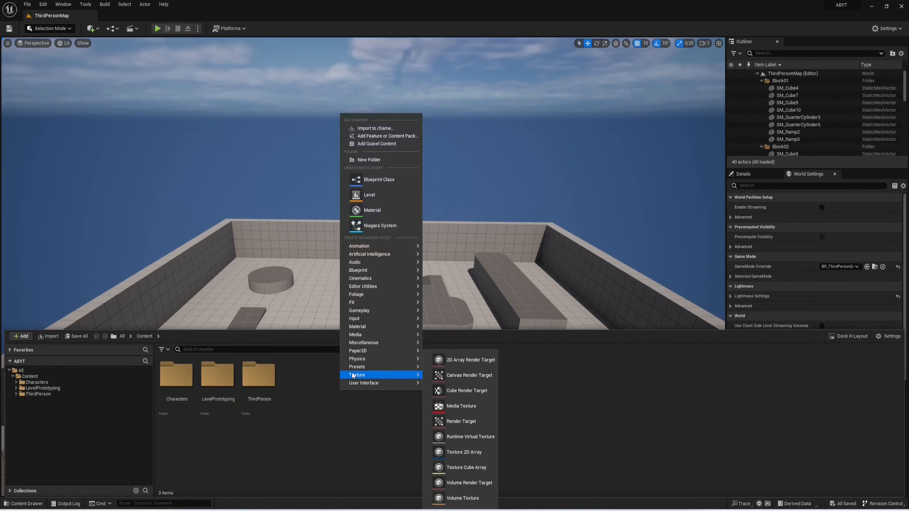
click(376, 161)
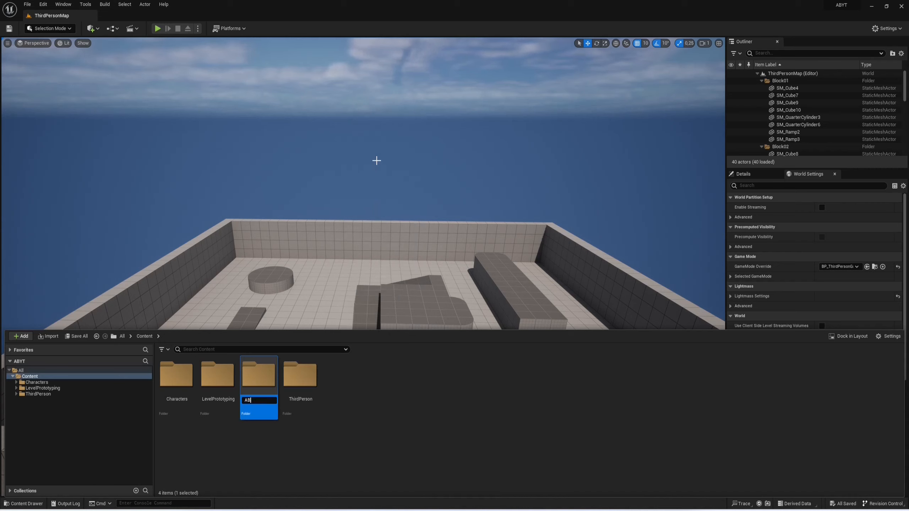
key(Return)
Give the AB folder a custom blue-purple color
right_click(172, 375)
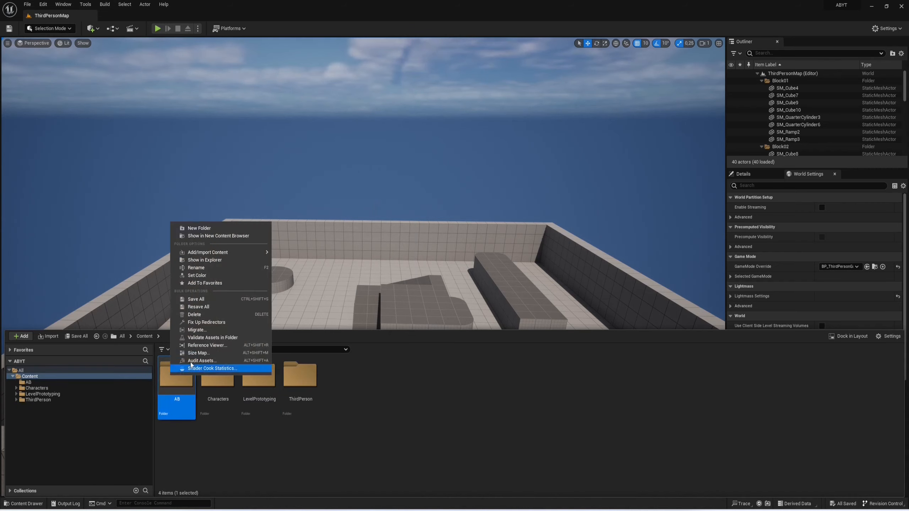
click(227, 277)
click(258, 308)
click(337, 463)
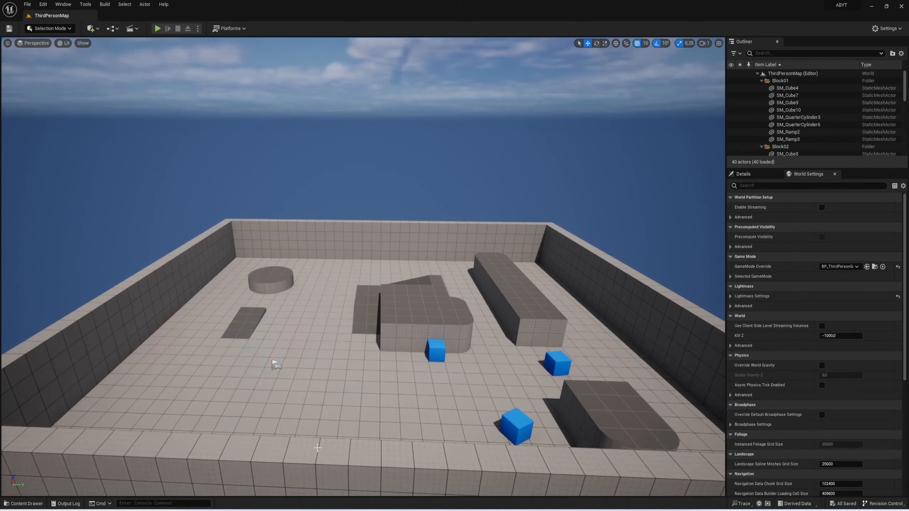
Create a subfolder named BASE inside the AB folder and open it
key(ctrl+space)
double_click(193, 395)
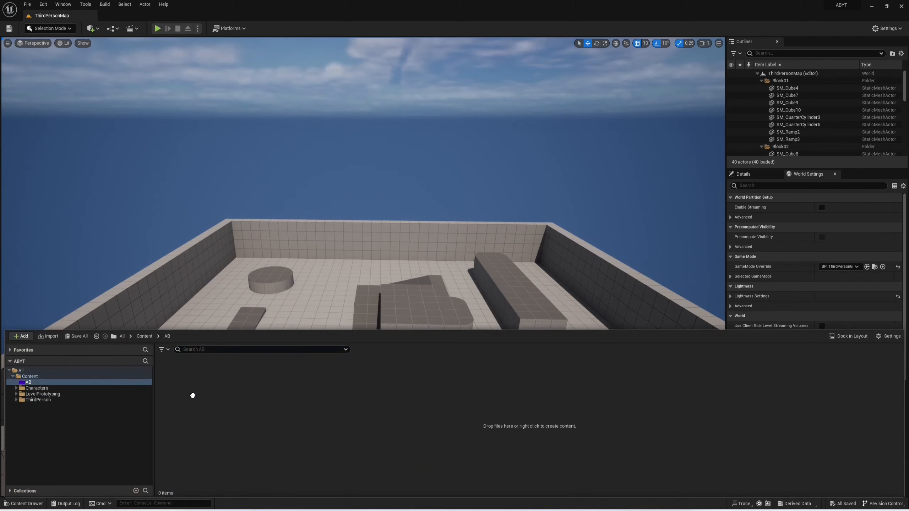
right_click(255, 404)
click(298, 165)
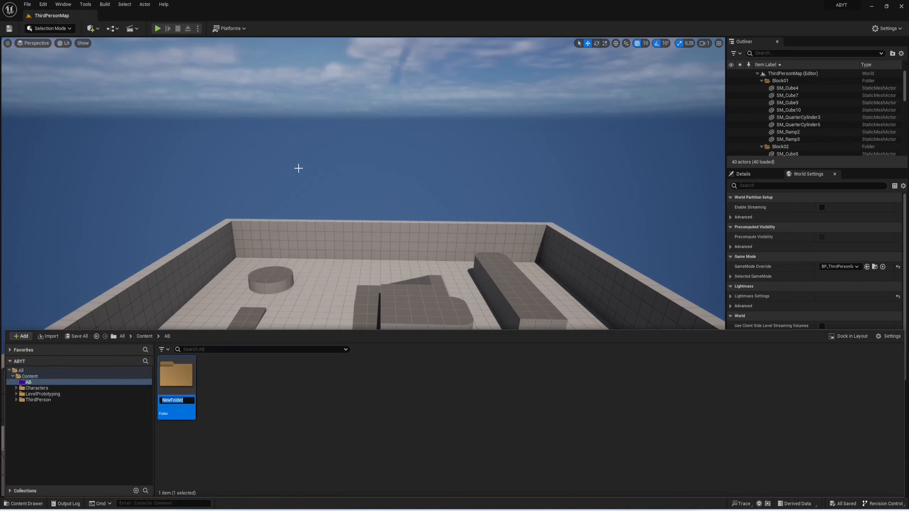
text(BASE)
key(Return)
key(Return)
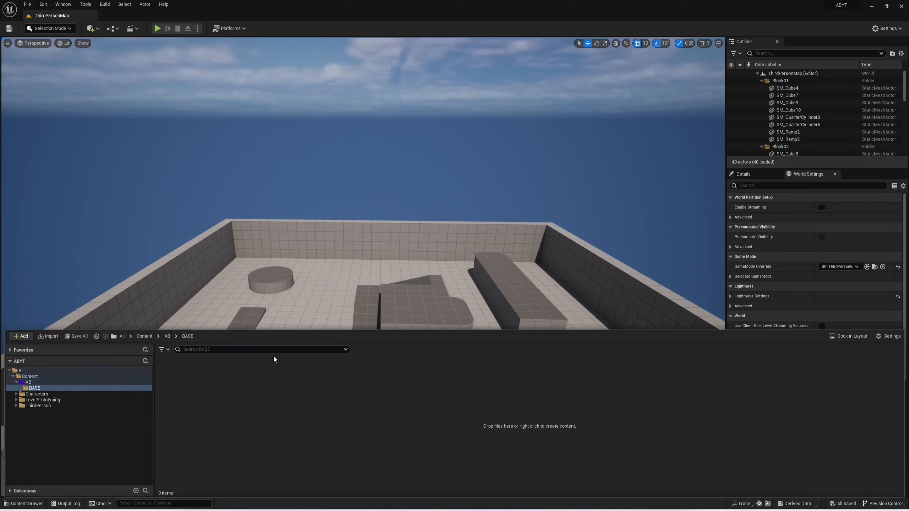
Create a Player Controller Blueprint class named PC_BASE in the BASE folder
right_click(302, 396)
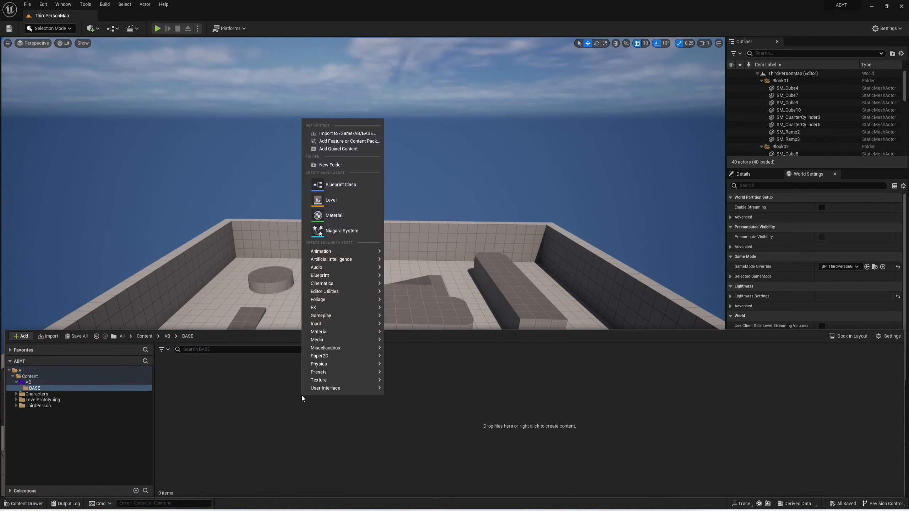
click(329, 196)
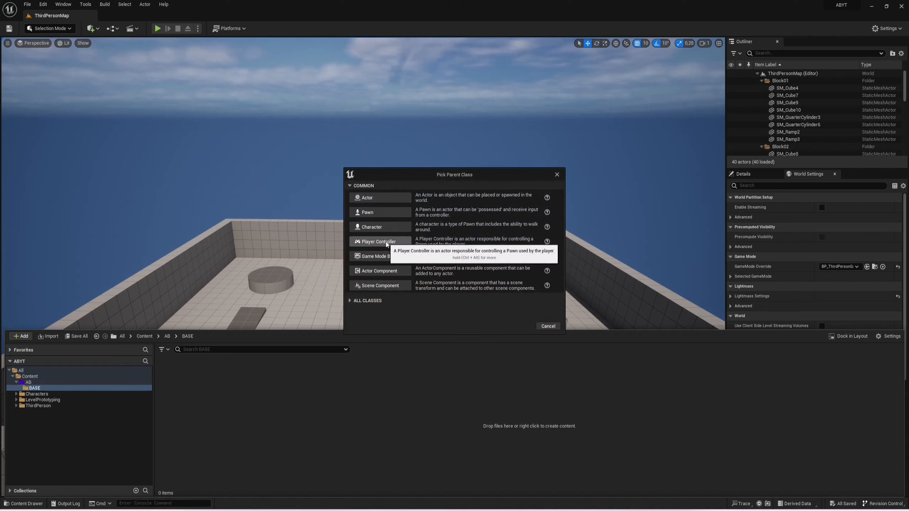
click(379, 242)
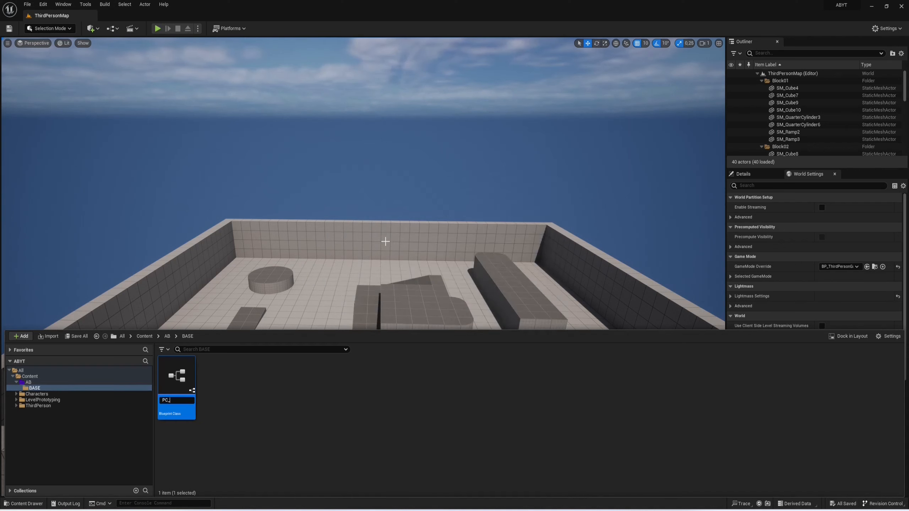
text(PC_BASE)
key(Return)
Create a Game Mode Base Blueprint class named GM_BASE in the BASE folder
right_click(456, 445)
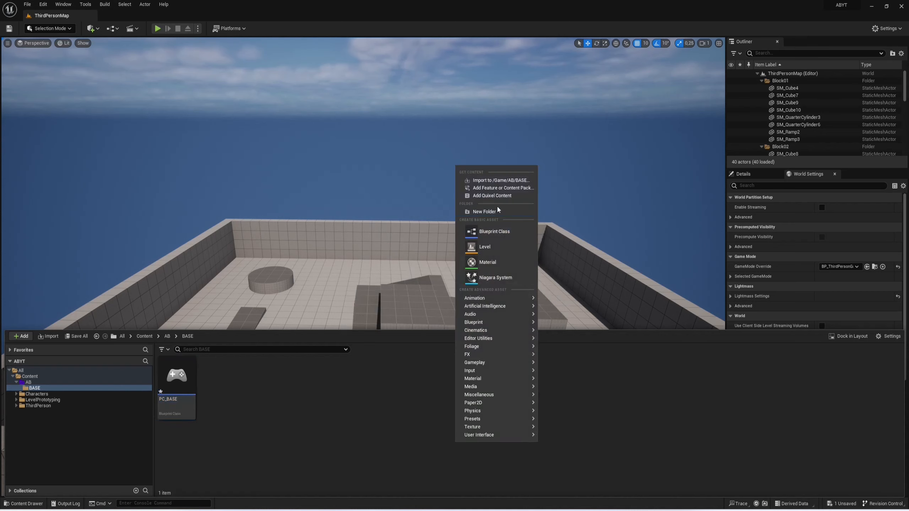
click(487, 231)
click(383, 257)
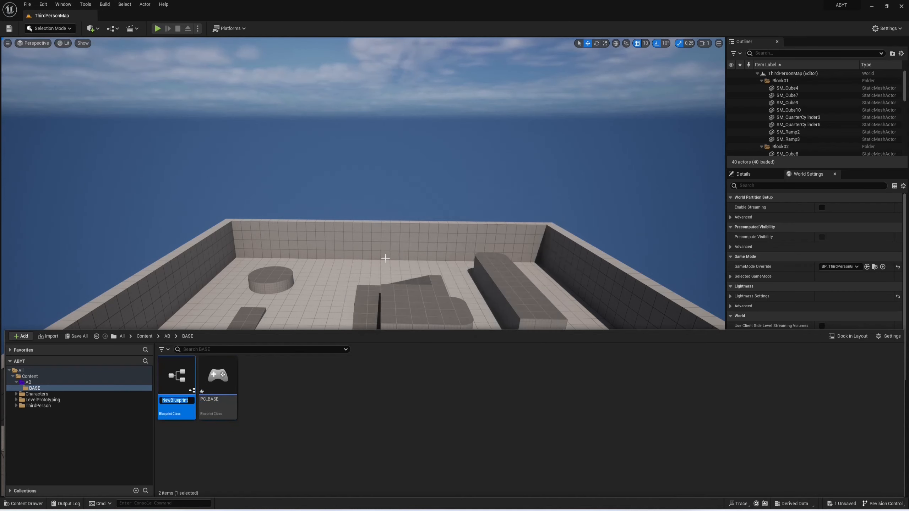
text(GM_BASE)
key(Return)
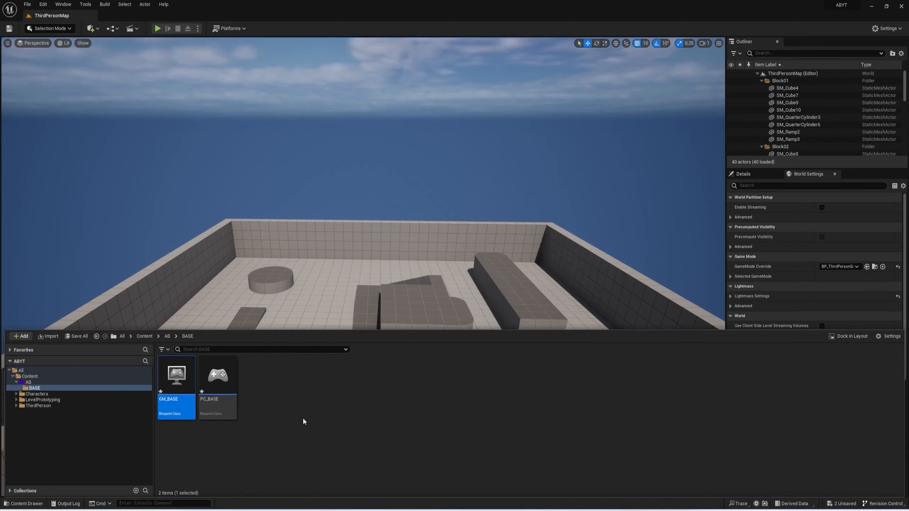
Create a Blueprint class named HUD_BASE in the BASE folder with HUD as its parent class
right_click(308, 426)
click(370, 238)
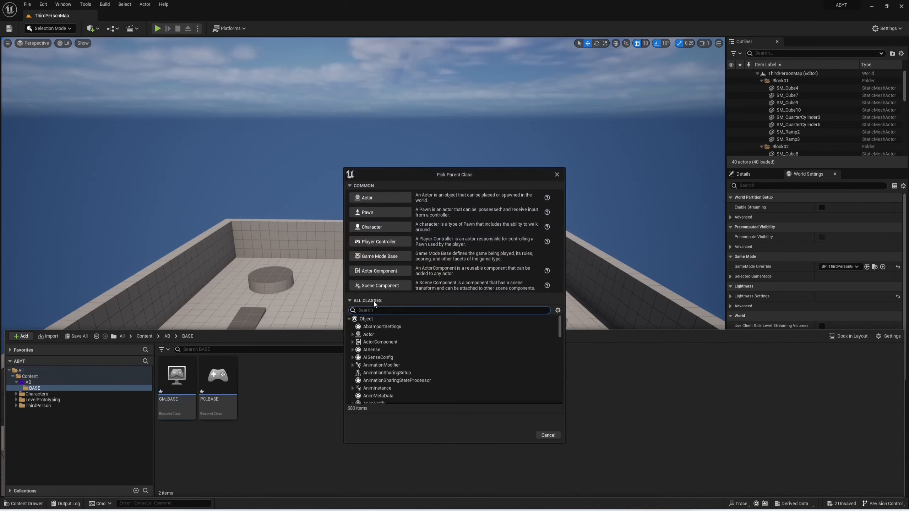
text(hud)
click(375, 336)
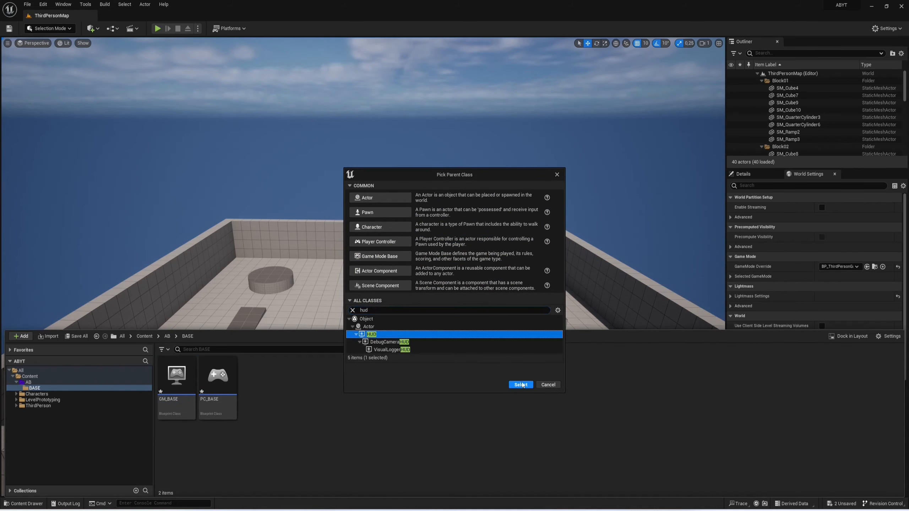
click(525, 385)
text(HUD_BASE)
key(Return)
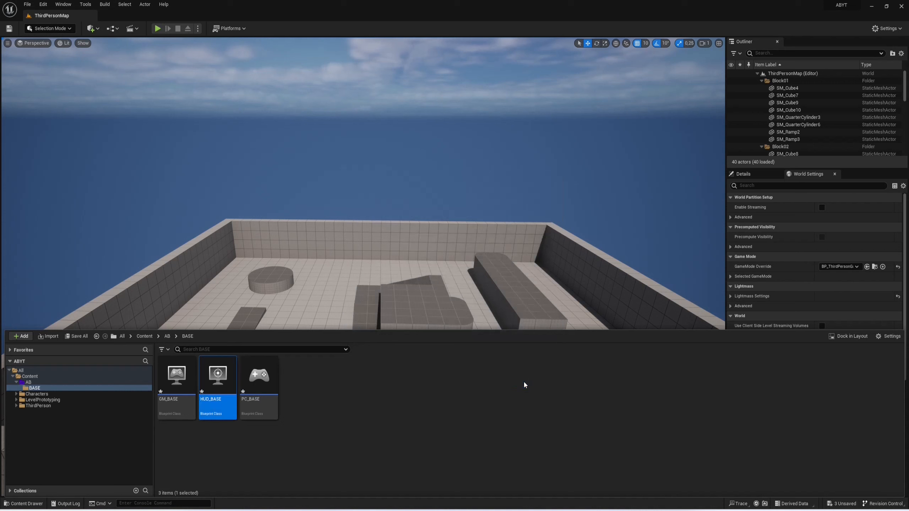
Create a Blueprint class named MyGameInstance in the BASE folder with GameInstance as its parent class
right_click(507, 405)
click(537, 191)
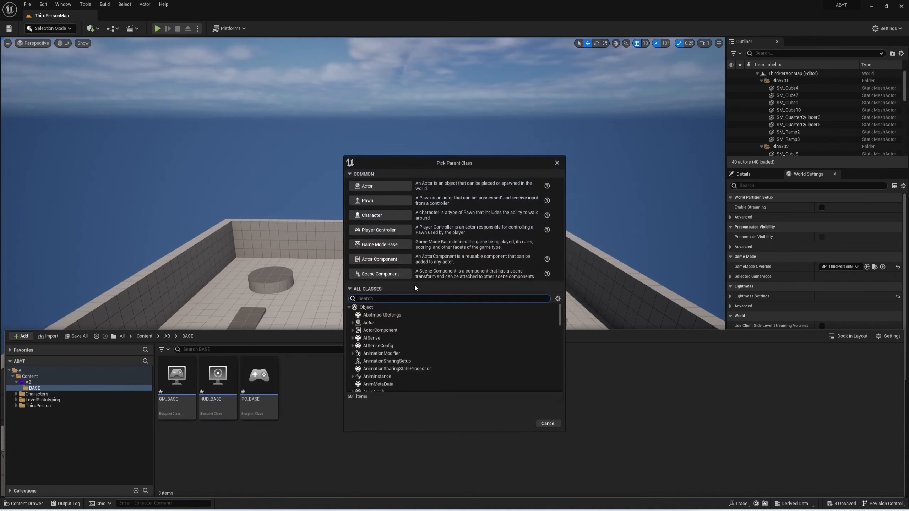
text(gameinsta)
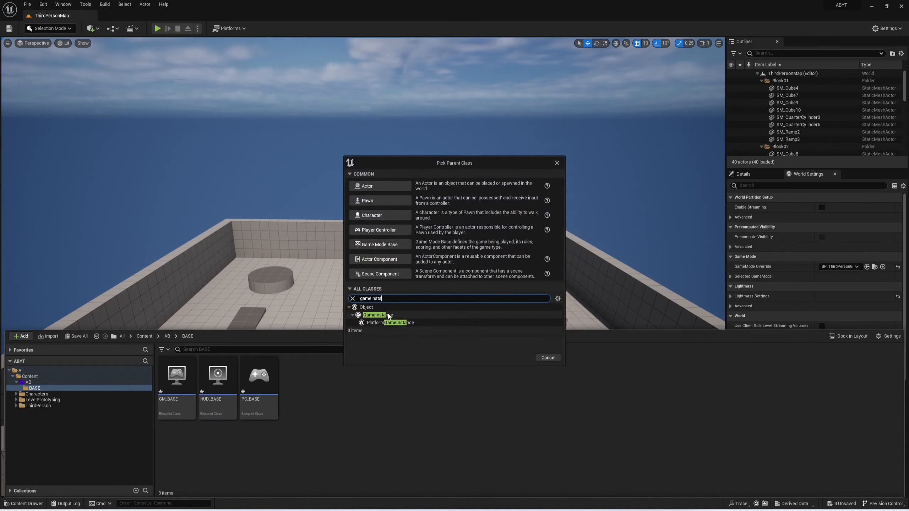
click(412, 314)
click(521, 358)
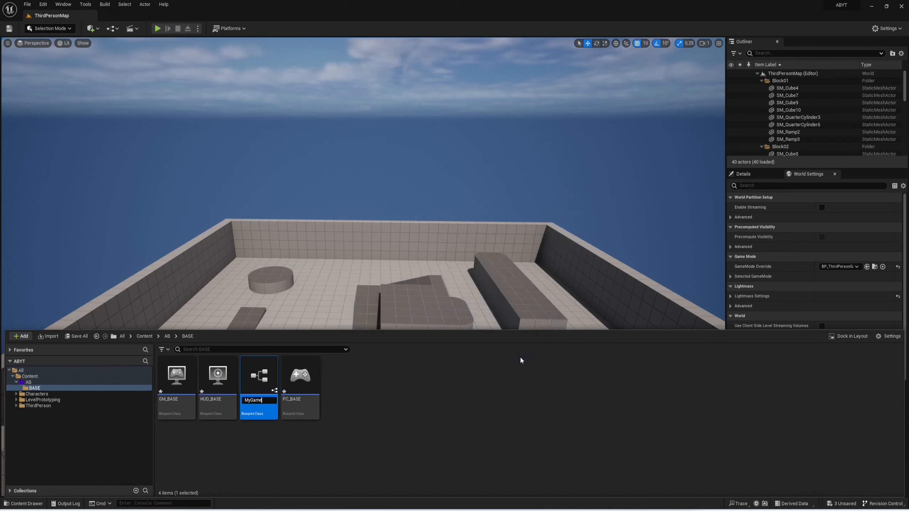
text(MyGameInstance)
key(Return)
click(441, 385)
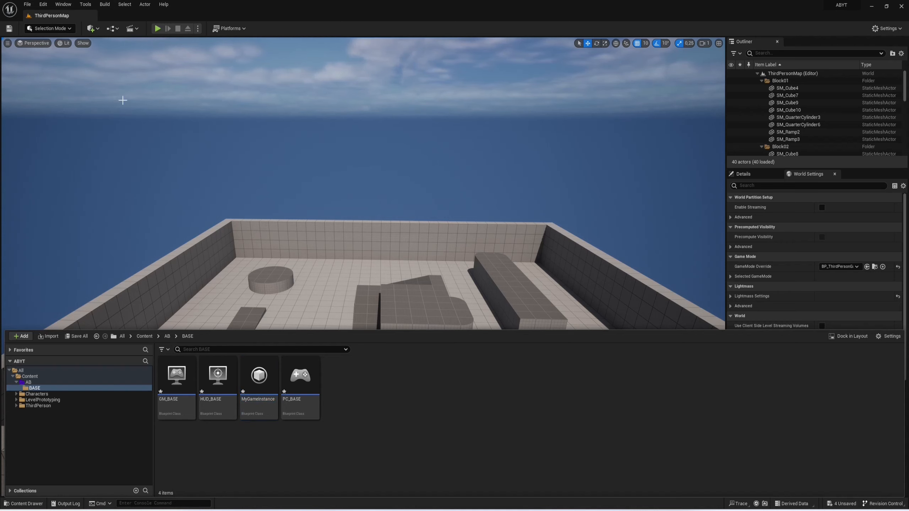
Set the project's default game mode to GM_BASE in the Maps & Modes project settings
click(48, 9)
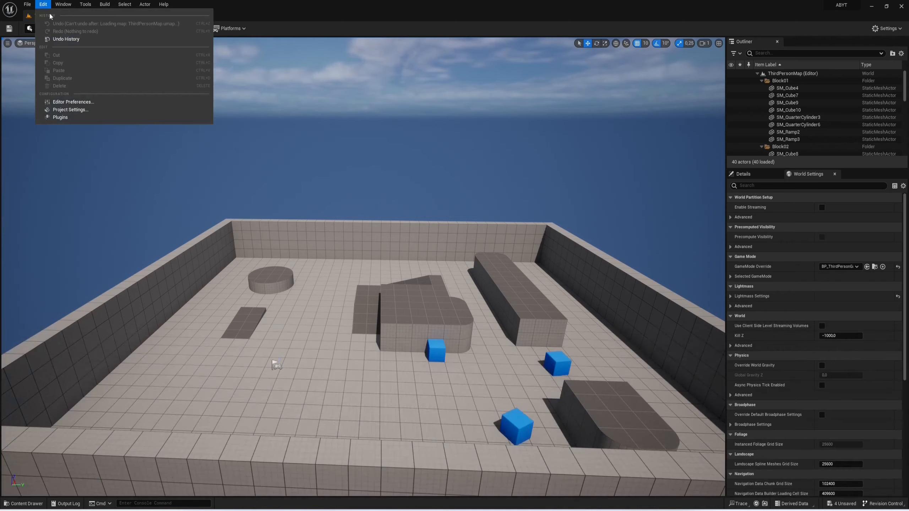
click(80, 114)
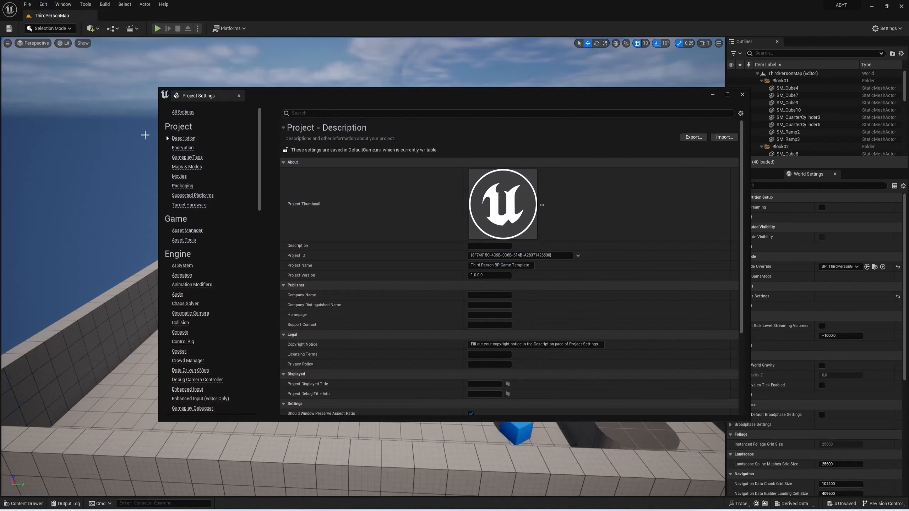
click(186, 167)
click(489, 173)
click(533, 228)
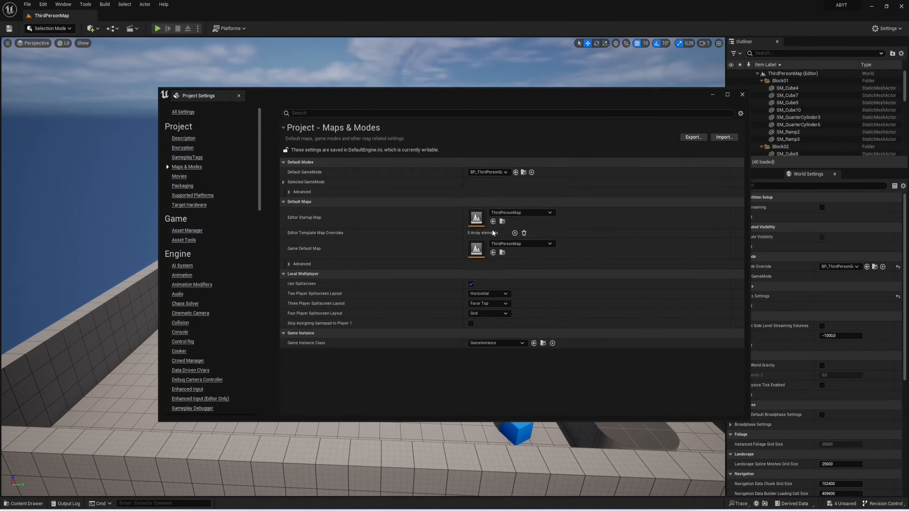
Set the selected game mode's default pawn class to BP_ThirdPersonCharacter, HUD class to HUD_BASE and player controller class to PC_BASE
click(294, 186)
click(489, 192)
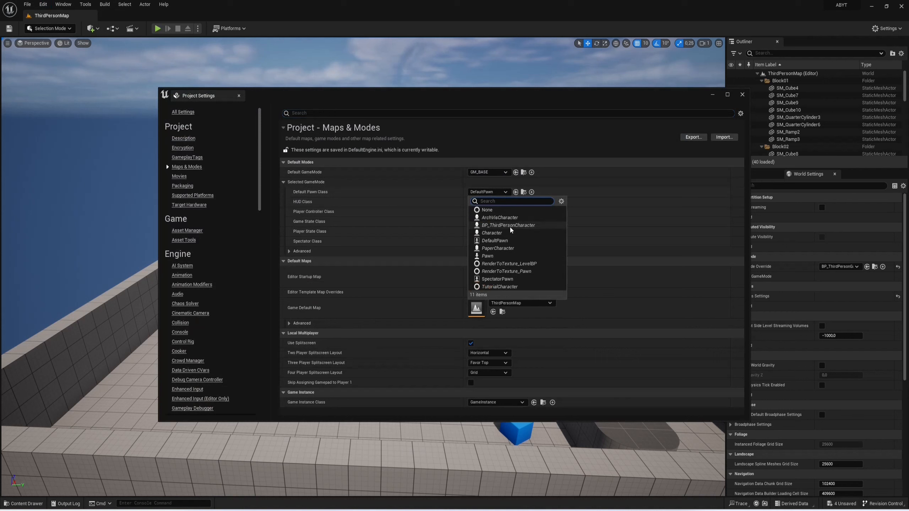
click(491, 212)
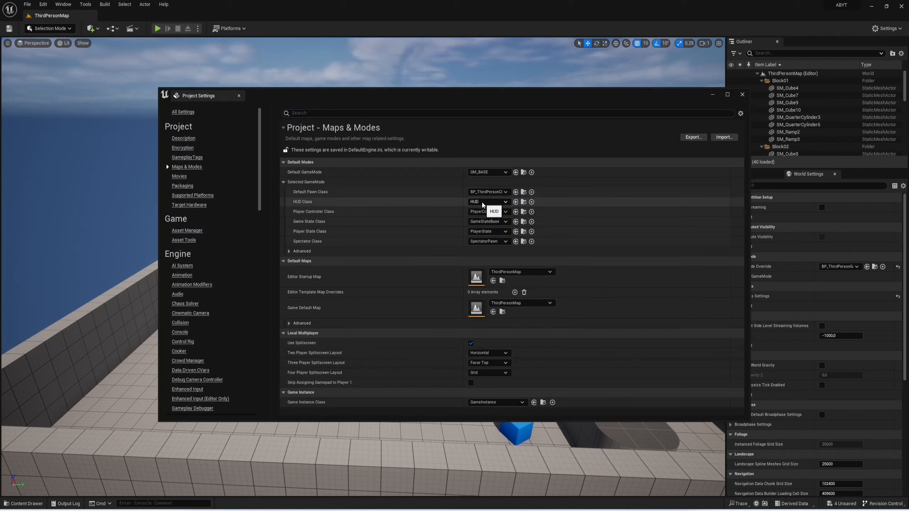
click(484, 203)
click(494, 236)
click(488, 211)
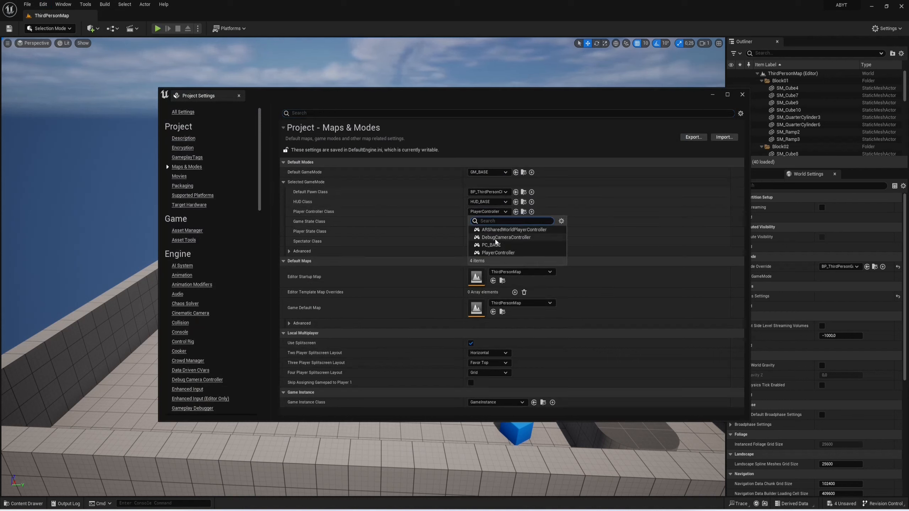
click(494, 246)
Set the project's game instance class to MyGameInstance and close the project settings
click(498, 402)
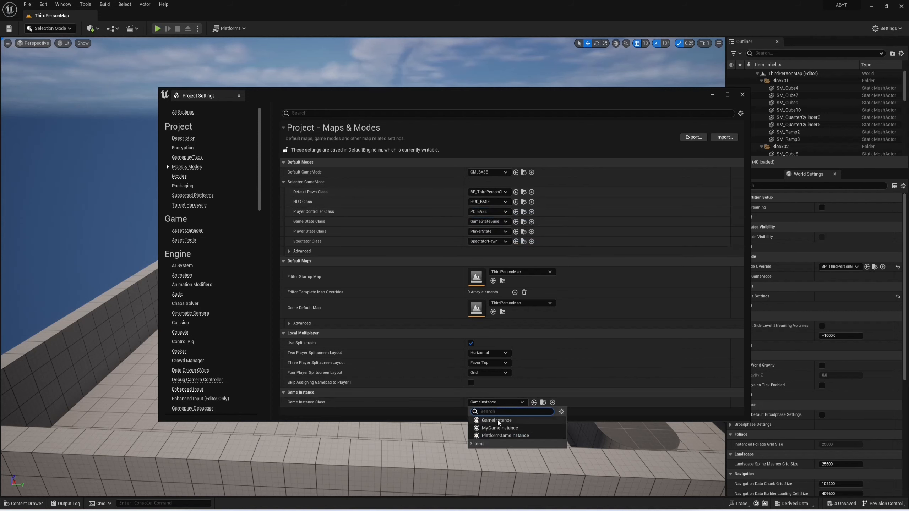
click(499, 429)
click(239, 96)
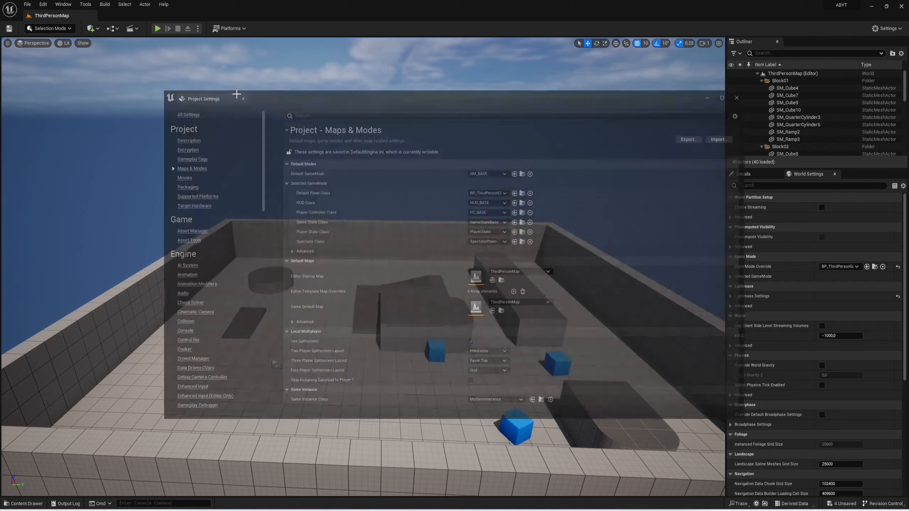
Override the level's game mode with GM_BASE in the world settings and expand its selected game mode classes
right_drag(562, 167, 578, 170)
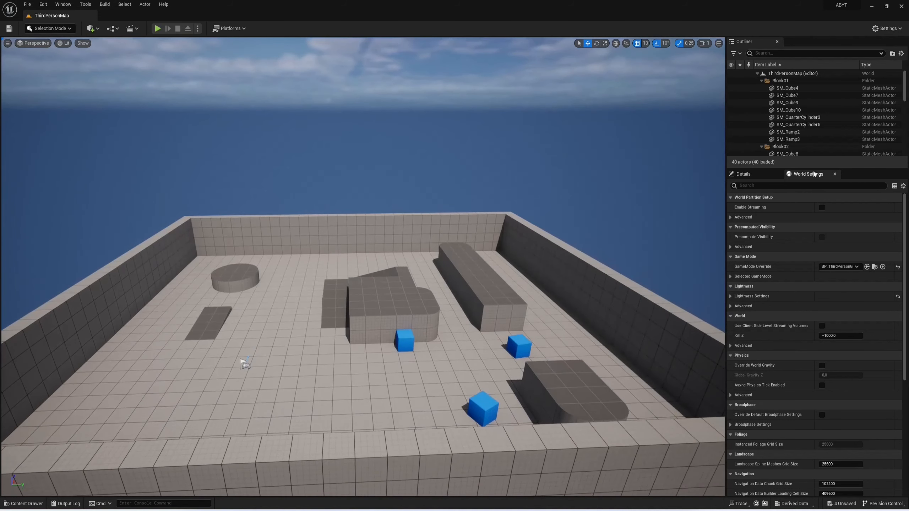
click(63, 4)
right_drag(408, 174, 396, 174)
click(835, 267)
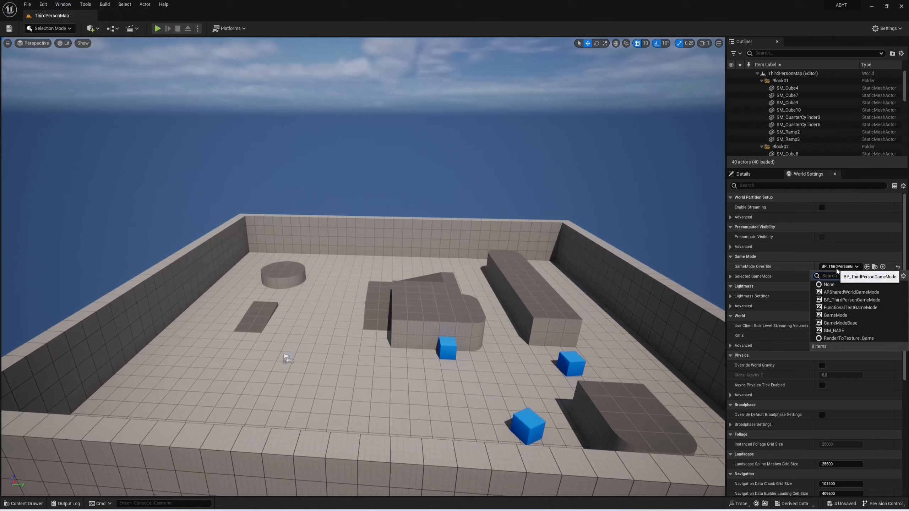
click(827, 340)
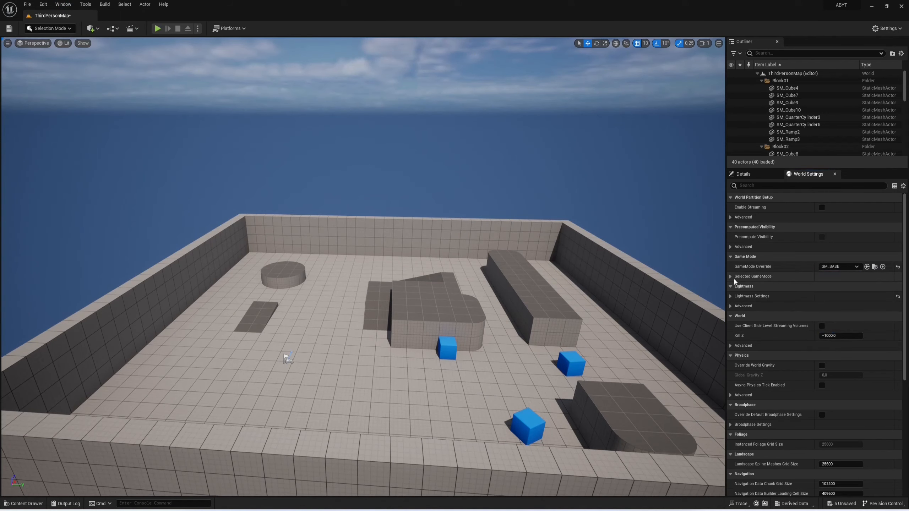
click(732, 276)
scroll(583, 251, down, 2)
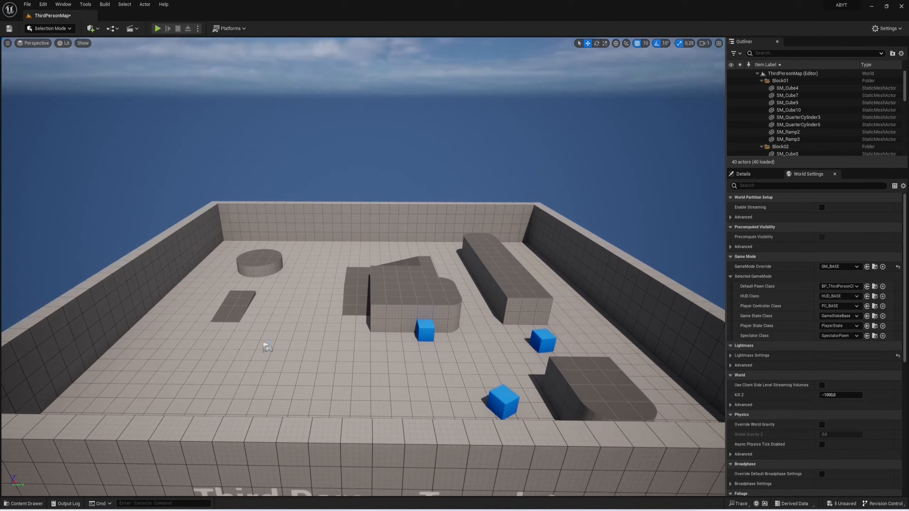
Return to the AB folder in the project content
key(w)
right_drag(489, 249, 462, 242)
key(ctrl+space)
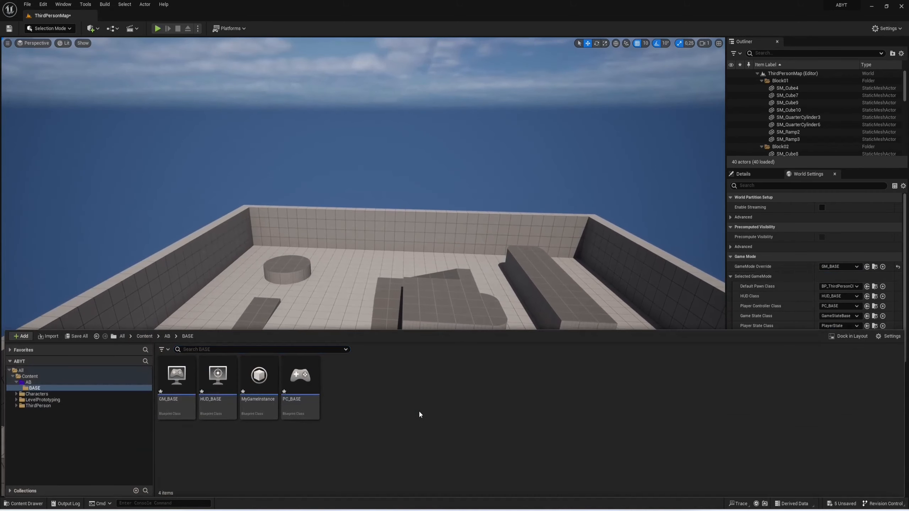
key(alt+Left)
click(313, 389)
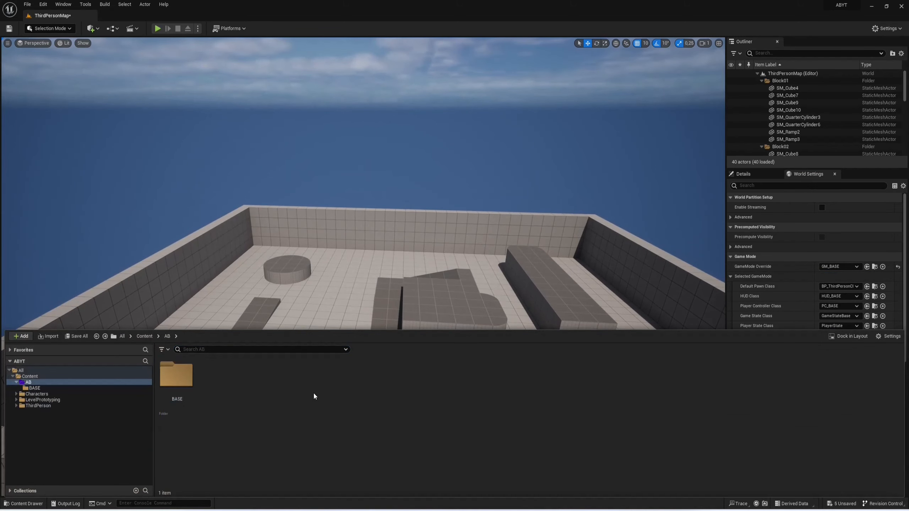
right_click(319, 405)
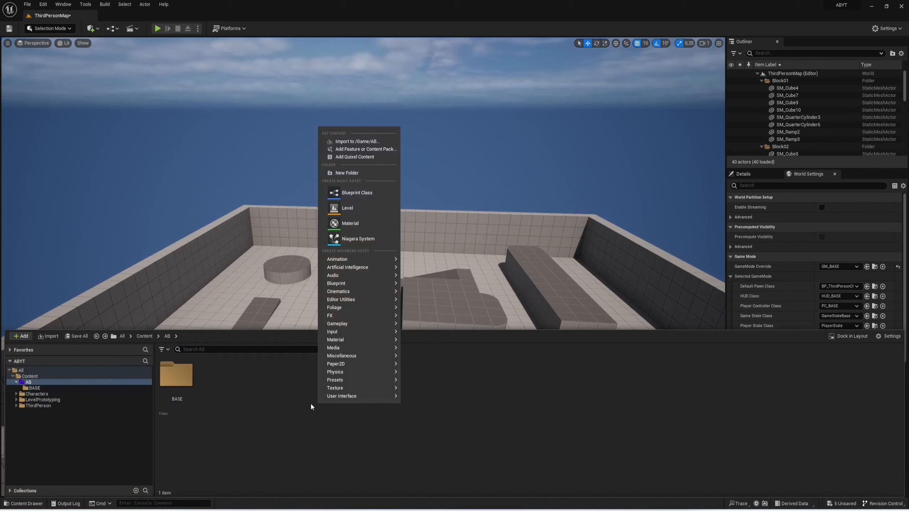
click(287, 407)
right_click(303, 426)
click(263, 424)
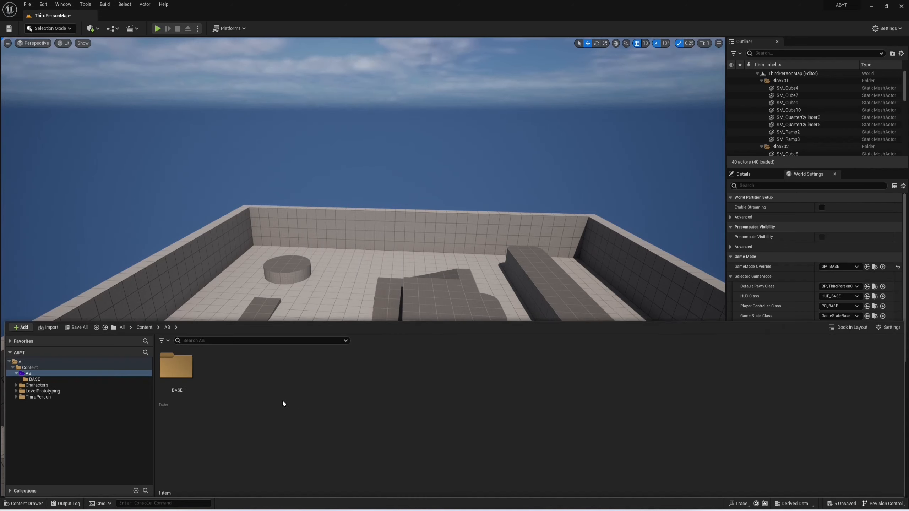
Create a folder named Interface inside the AB folder and open it
right_click(261, 388)
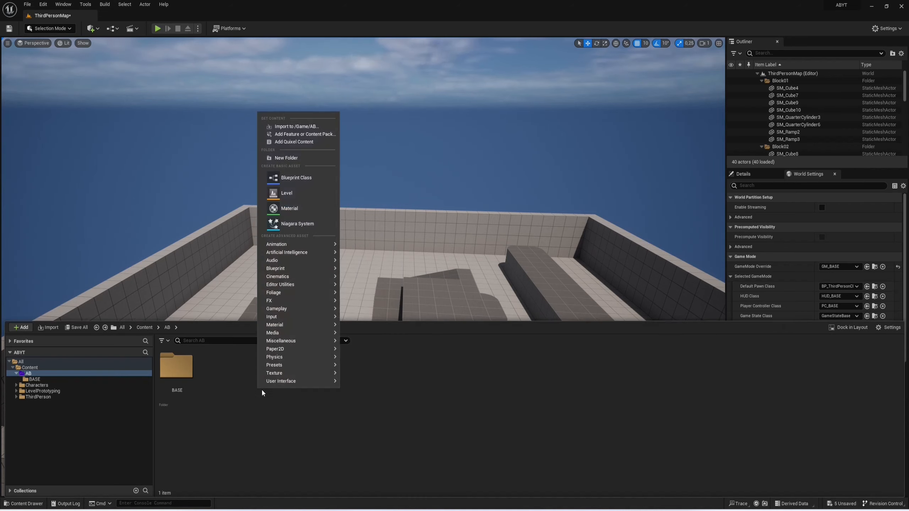
click(310, 161)
text(Int)
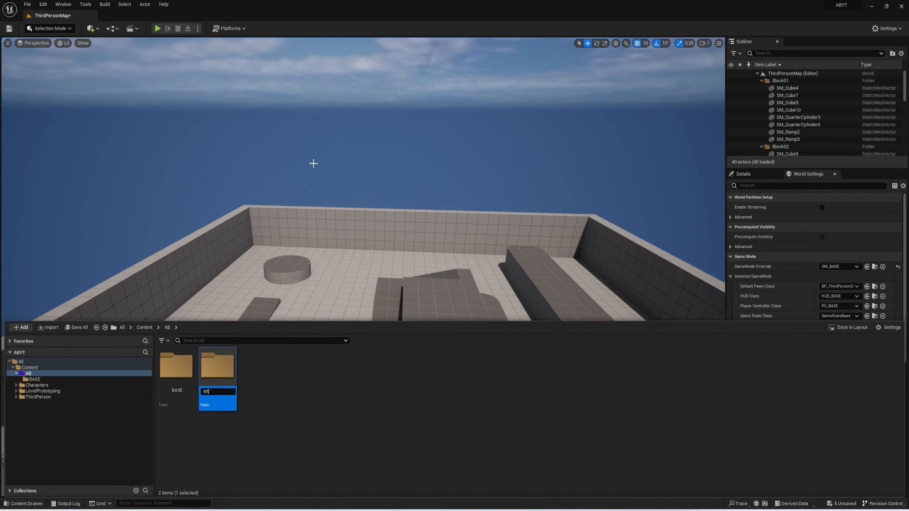
text(erface)
key(Return)
key(Return)
Create a user widget blueprint named WBP_HUD in the Interface folder
right_click(397, 380)
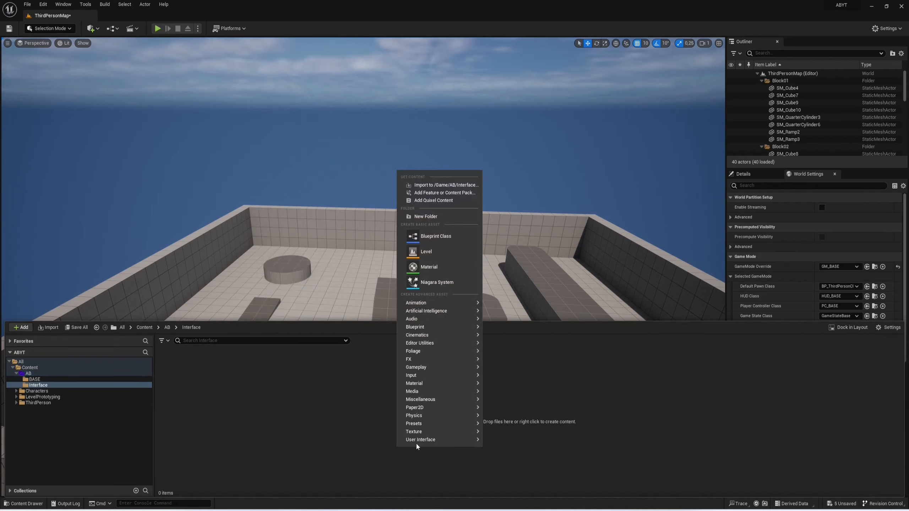
mouse_move(420, 442)
click(516, 499)
click(370, 190)
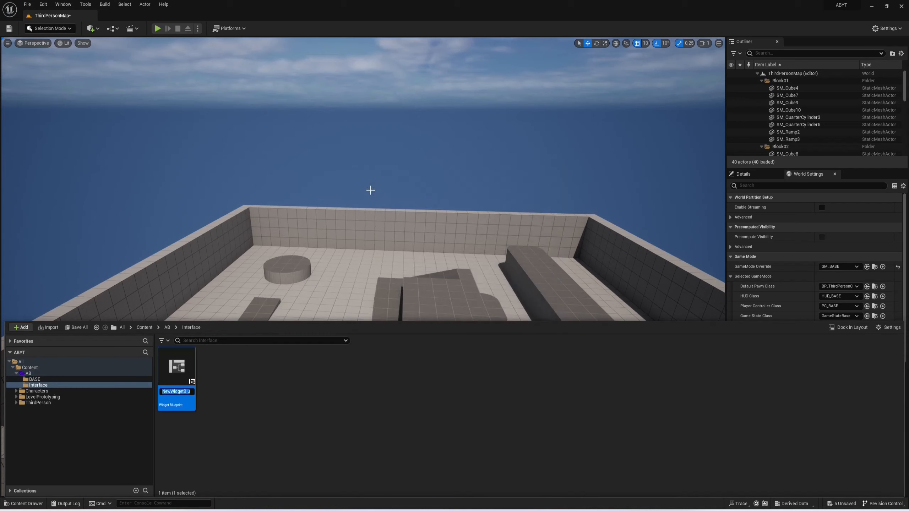
text(WBP_HUD)
key(Return)
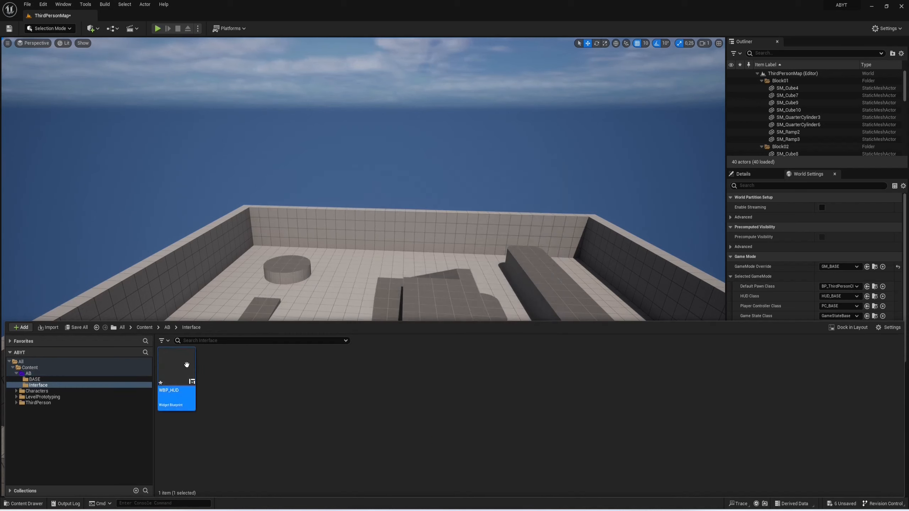
Open the event graph of HUD_BASE from the BASE folder and delete its ActorBeginOverlap and Tick event nodes
key(alt+Left)
double_click(190, 373)
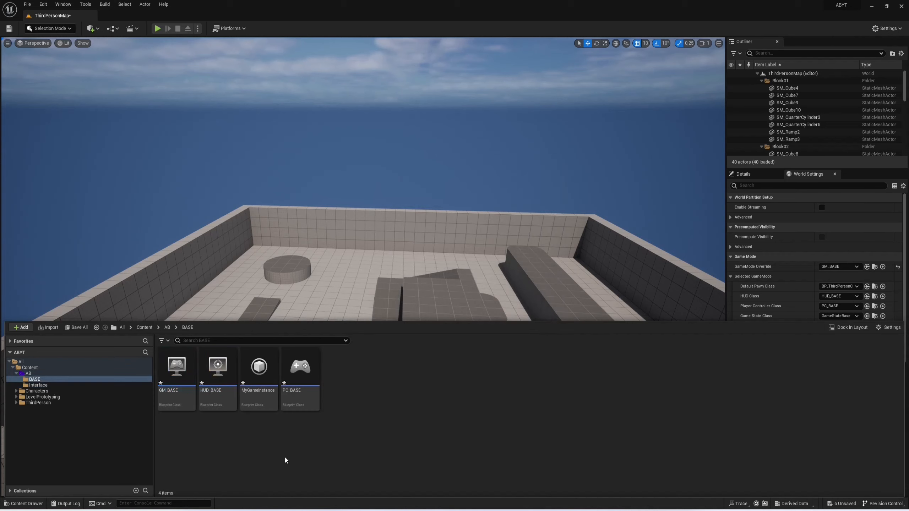
click(234, 377)
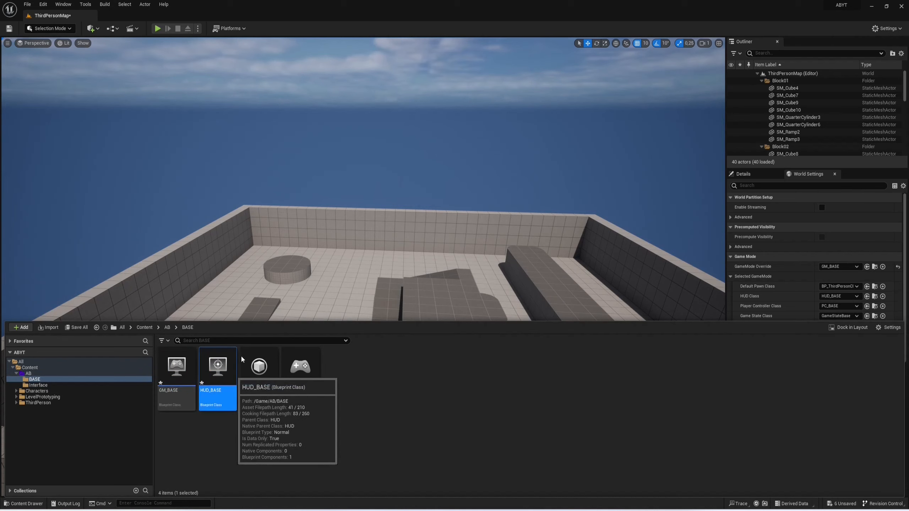
click(597, 185)
drag(871, 76, 366, 19)
click(274, 43)
right_drag(329, 113, 307, 189)
drag(262, 256, 408, 402)
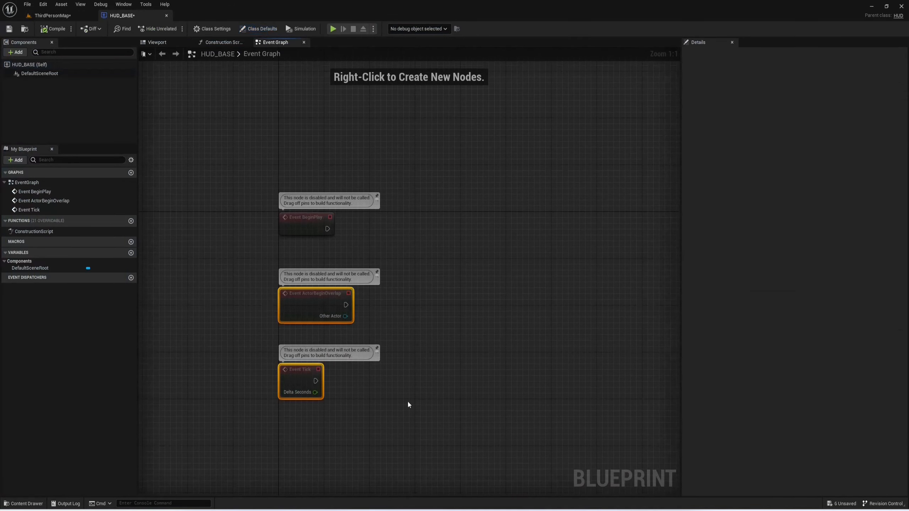
key(Delete)
Connect a Create Widget node with class WBP_HUD to Event BeginPlay and straighten the connection
right_drag(354, 242, 329, 252)
drag(303, 238, 344, 238)
text(create wid)
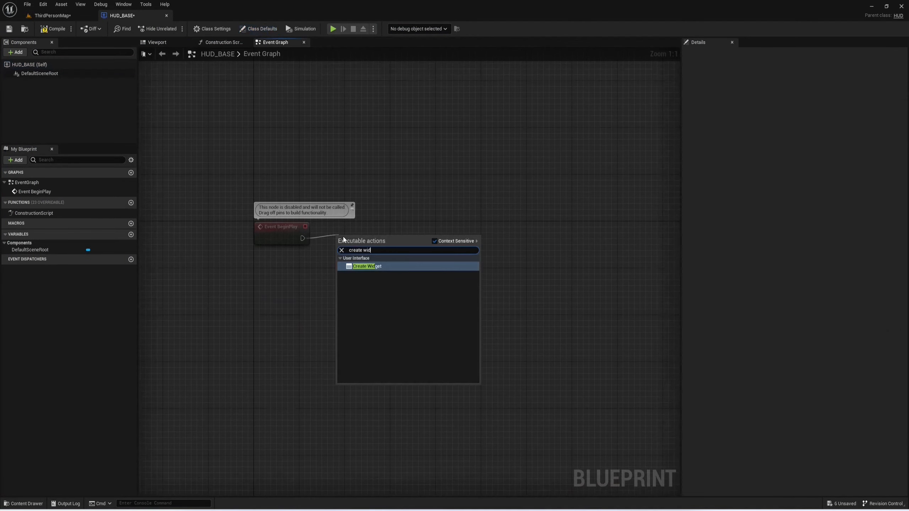
key(Return)
click(364, 268)
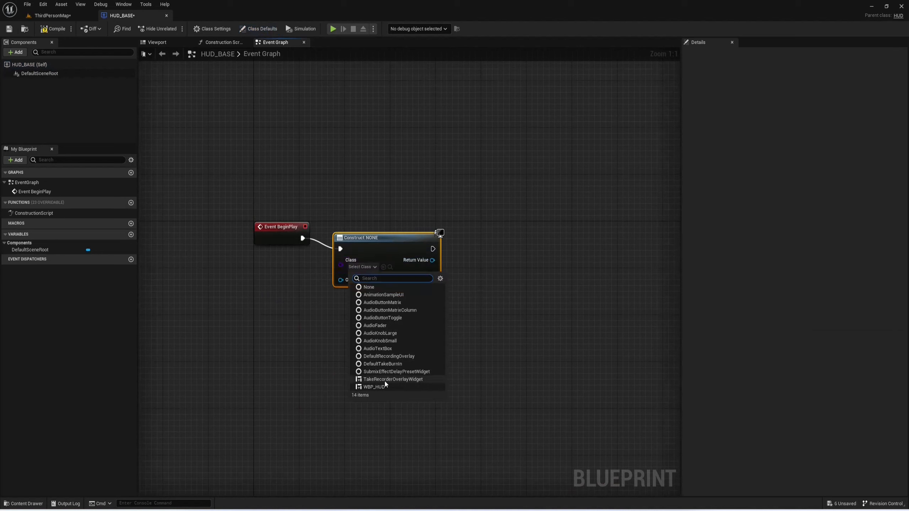
click(386, 387)
key(q)
drag(297, 217, 460, 258)
Add an Add to Viewport node for the created widget and straighten the connections of the node chain
click(503, 245)
text(add to v)
key(Return)
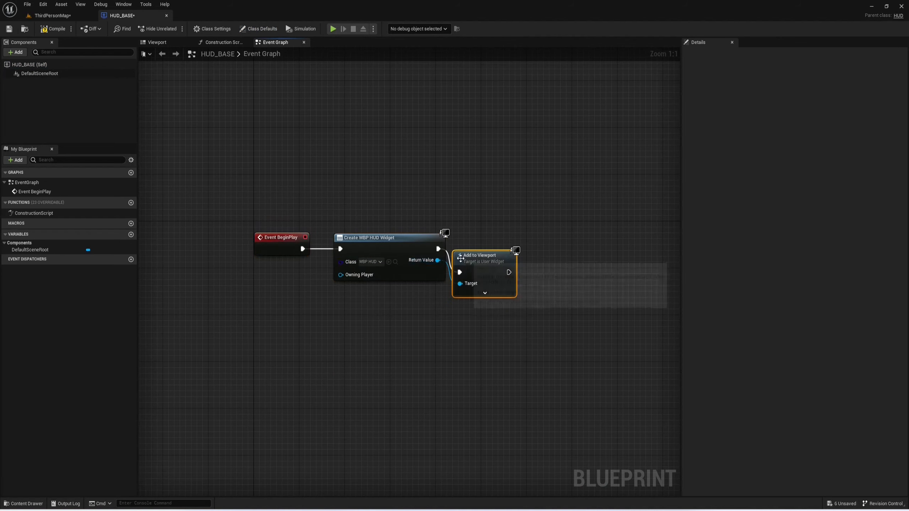
drag(244, 217, 536, 294)
key(q)
click(536, 293)
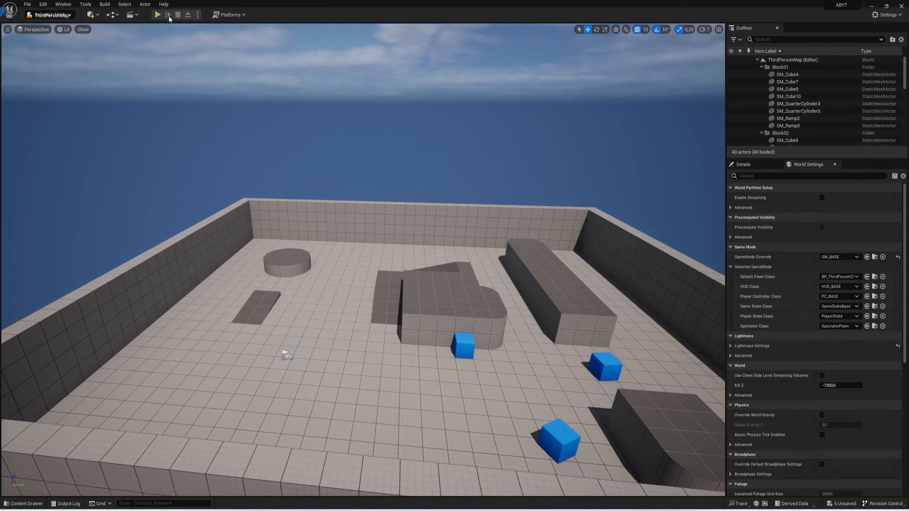
Create a folder named Systems inside the AB folder and open it
key(ctrl+space)
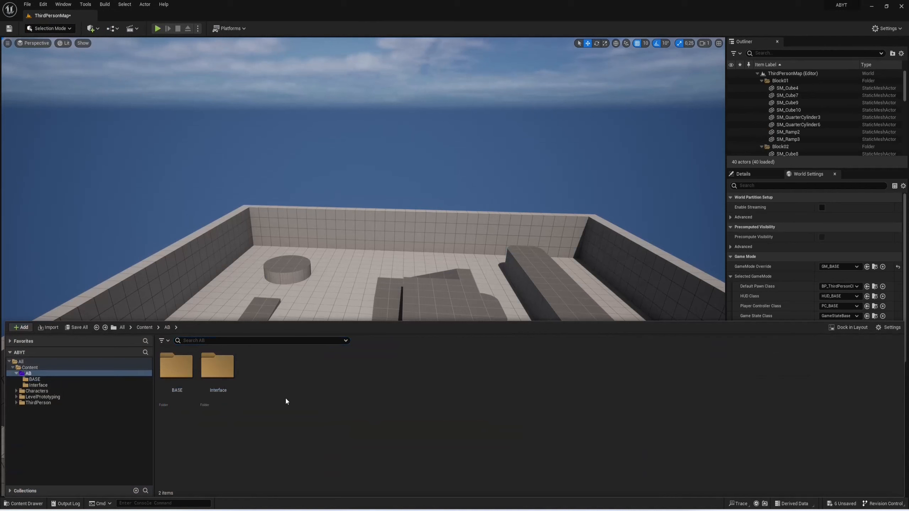
click(285, 397)
right_click(255, 382)
click(291, 152)
text(Syst)
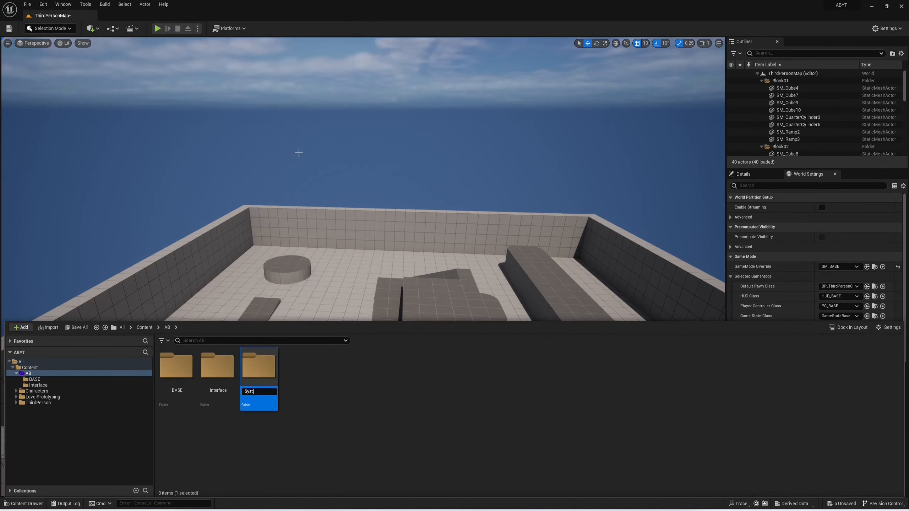
text(ems)
key(Return)
key(Return)
Create a folder named InventorySystem inside the Systems folder and open it
right_click(302, 387)
mouse_move(338, 340)
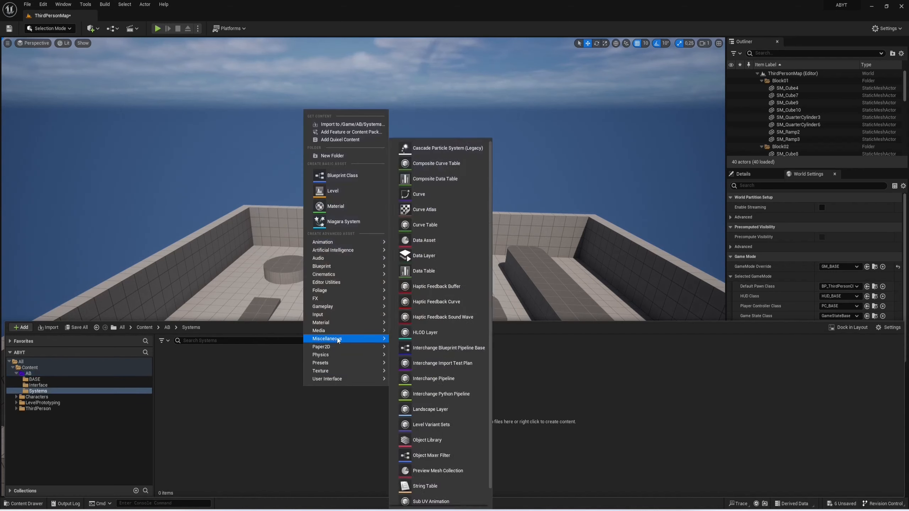
click(345, 156)
text(Inventor)
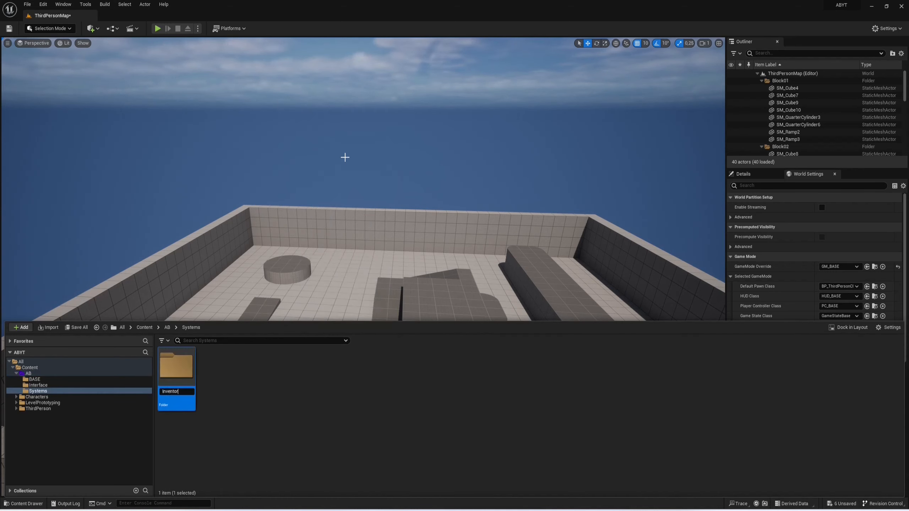
text(ySystem)
key(Return)
double_click(184, 367)
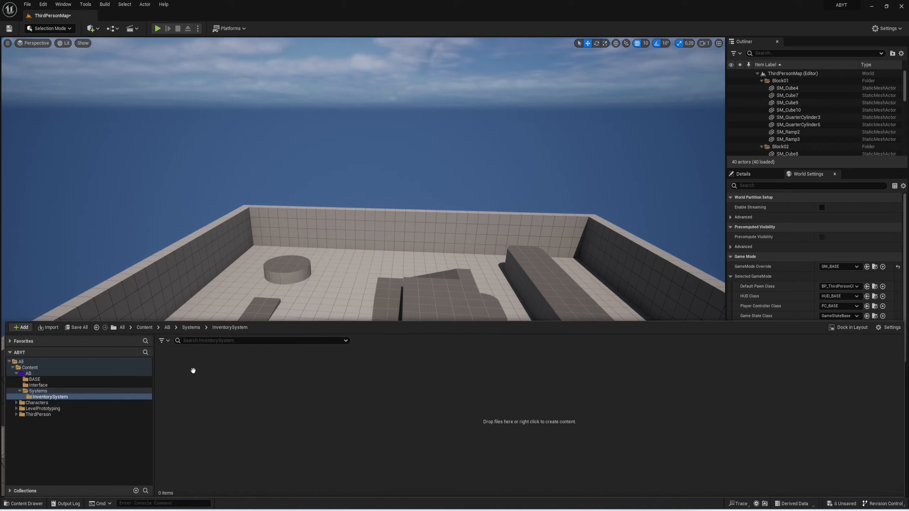
Create a blueprint class named BP_MasterItem with parent class Actor in the InventorySystem folder
right_click(235, 380)
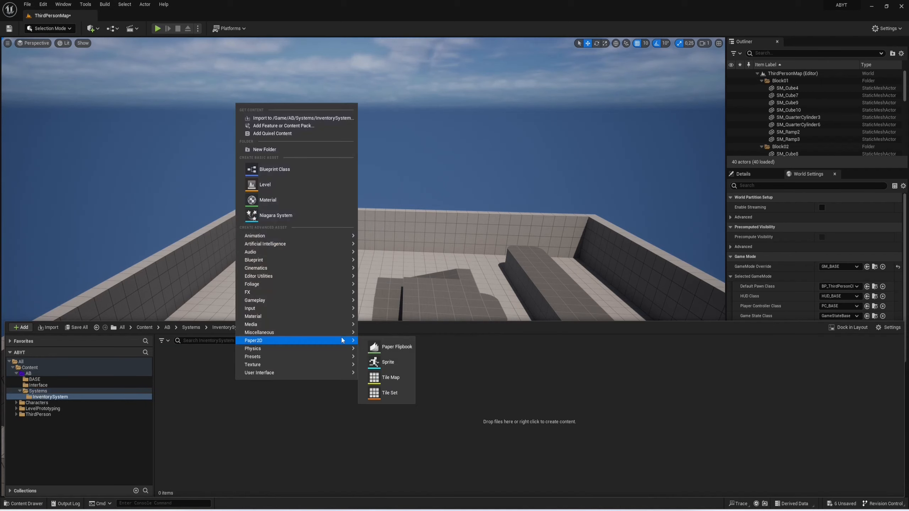
click(308, 174)
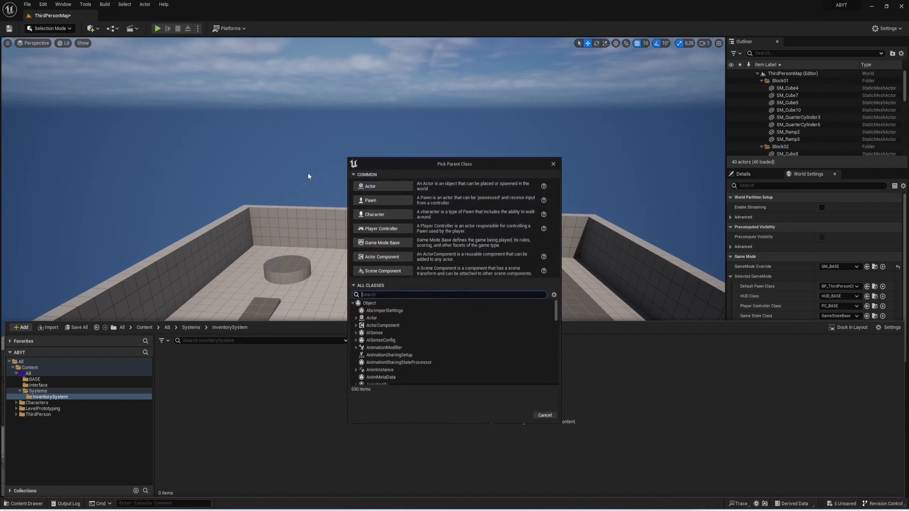
click(366, 186)
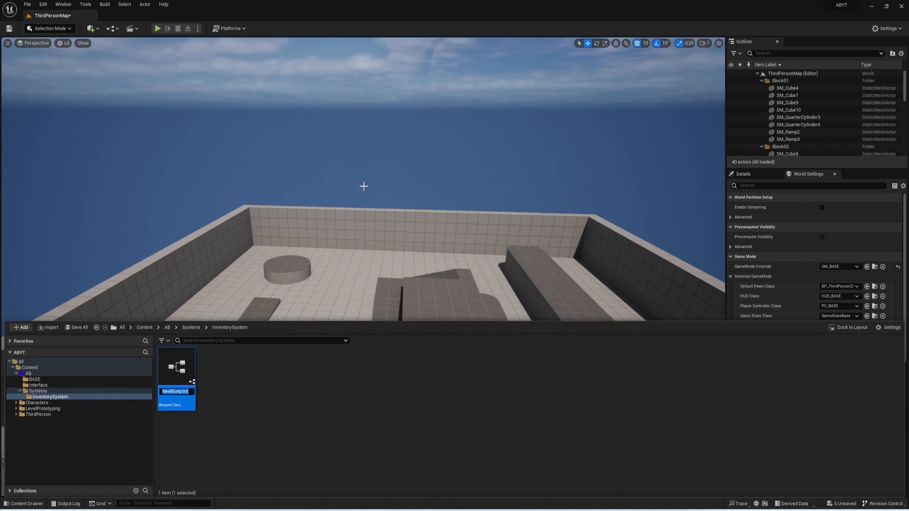
text(BP_MasterItem)
key(Return)
click(337, 398)
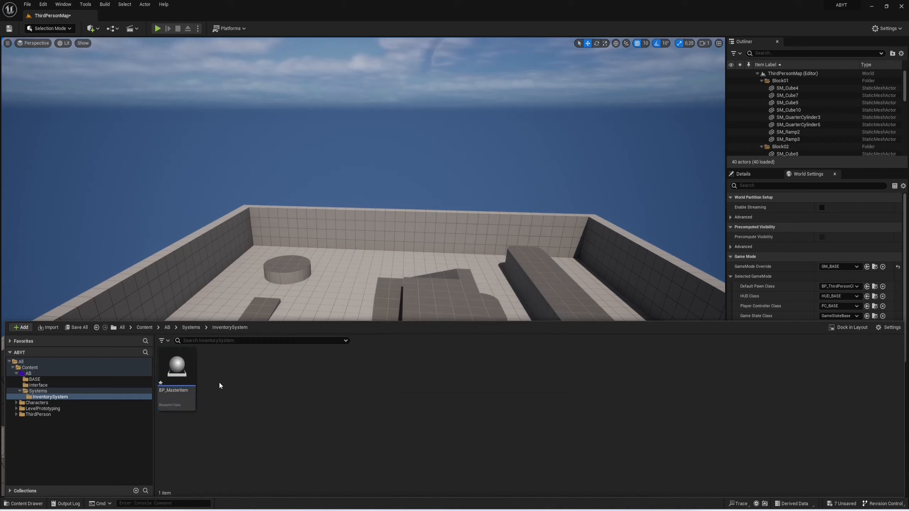
Create a folder named StructsAndEnums inside the InventorySystem folder
right_click(279, 369)
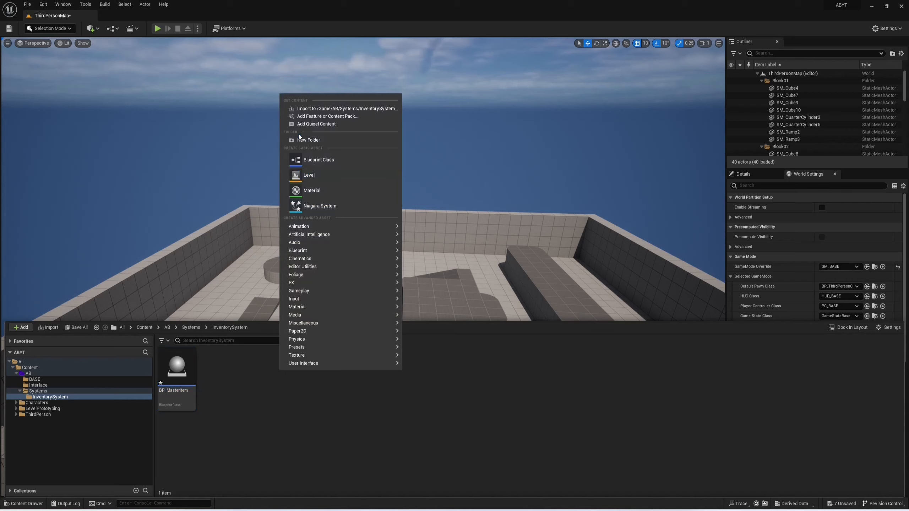
click(307, 139)
text(StructsAndEn)
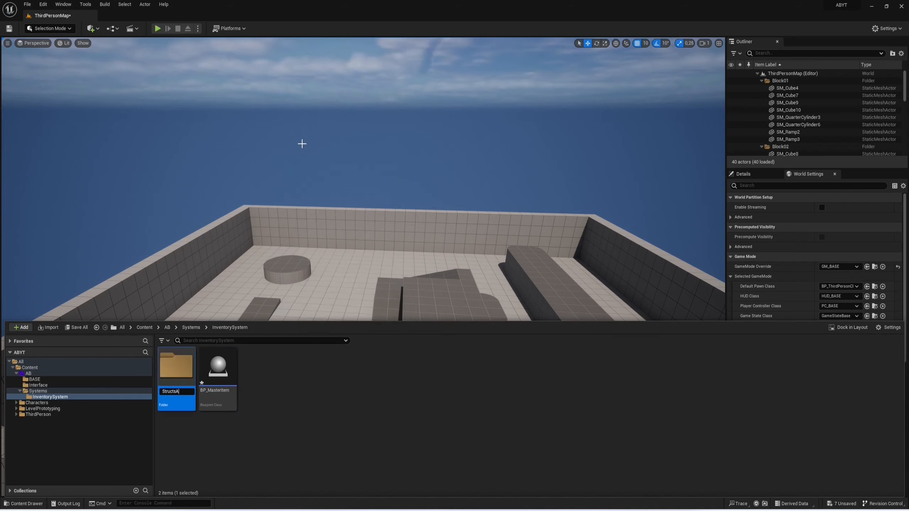
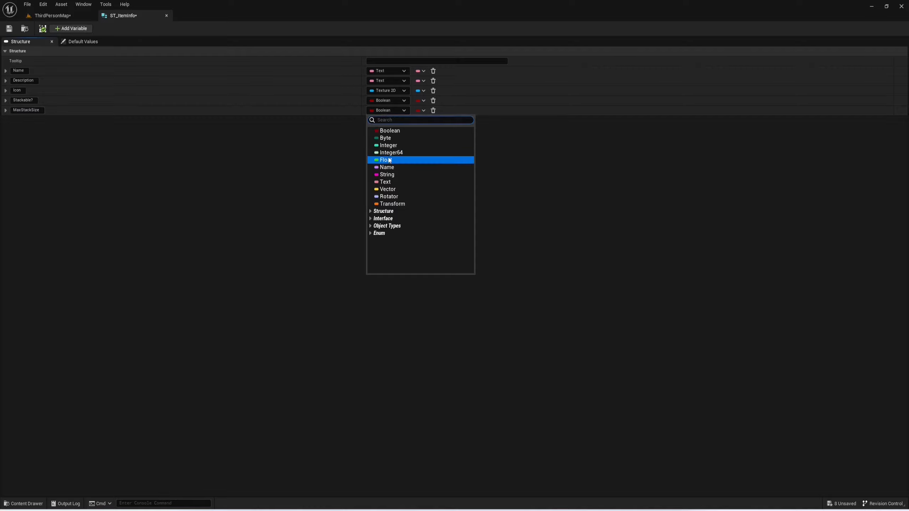
Set MaxStackSize to Integer and add a Static Mesh object reference variable named MEsh in ST_ItemInfo, saving and closing the structure
click(388, 145)
click(71, 28)
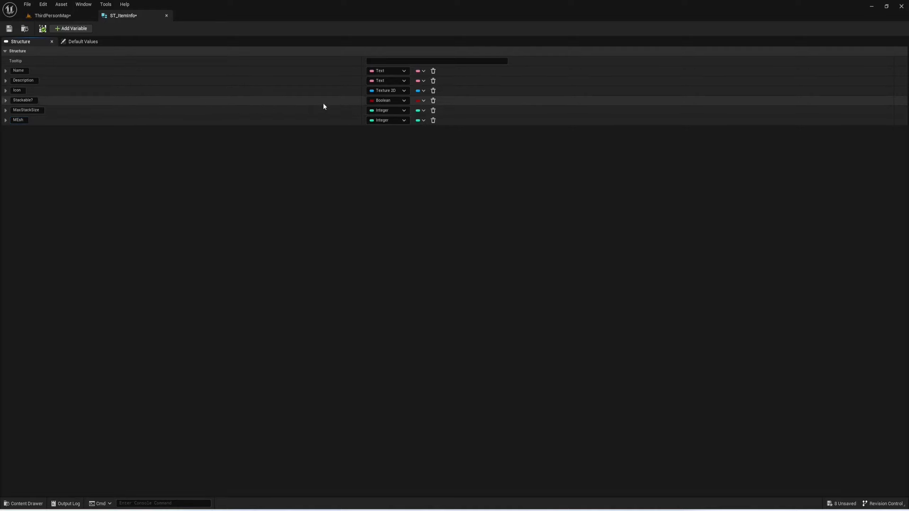
click(372, 121)
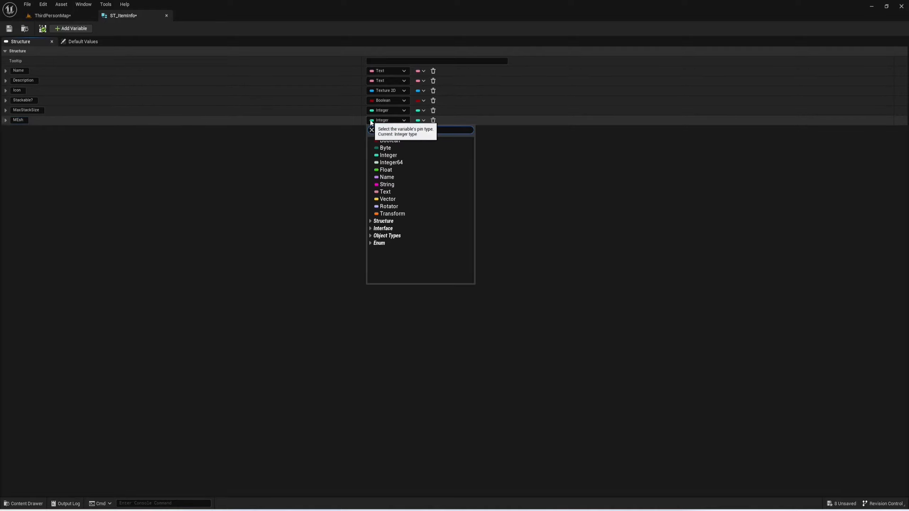
text(static mesh)
scroll(426, 201, down, 3)
mouse_move(446, 254)
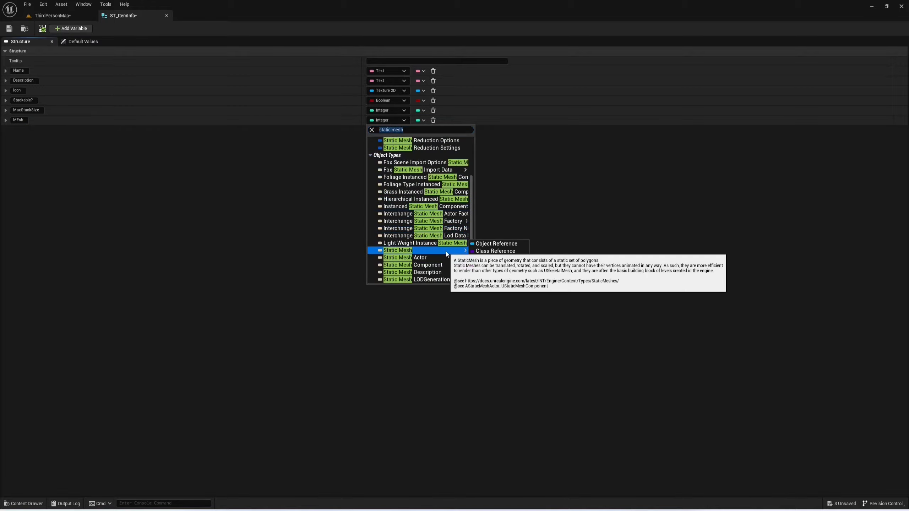
click(497, 251)
key(ctrl+s)
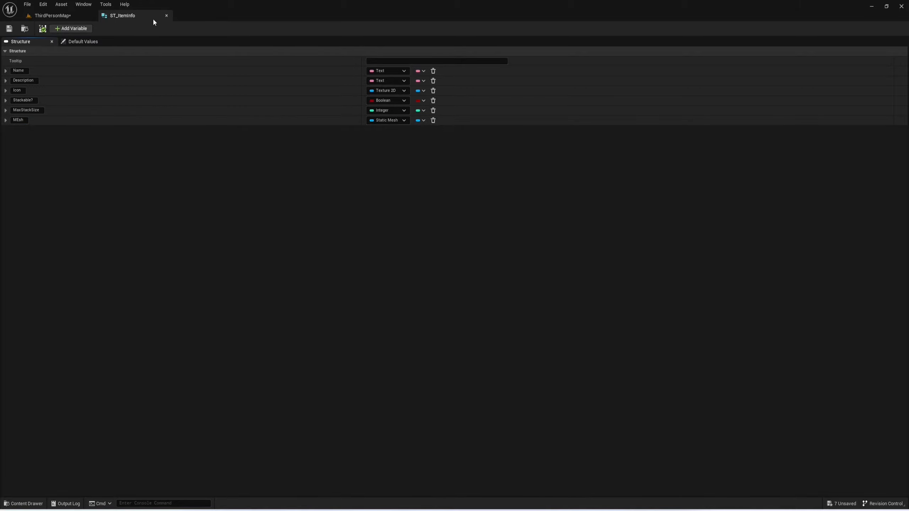
click(166, 15)
Open the BP_MasterItem blueprint and add a variable named ItemInfo
key(ctrl+space)
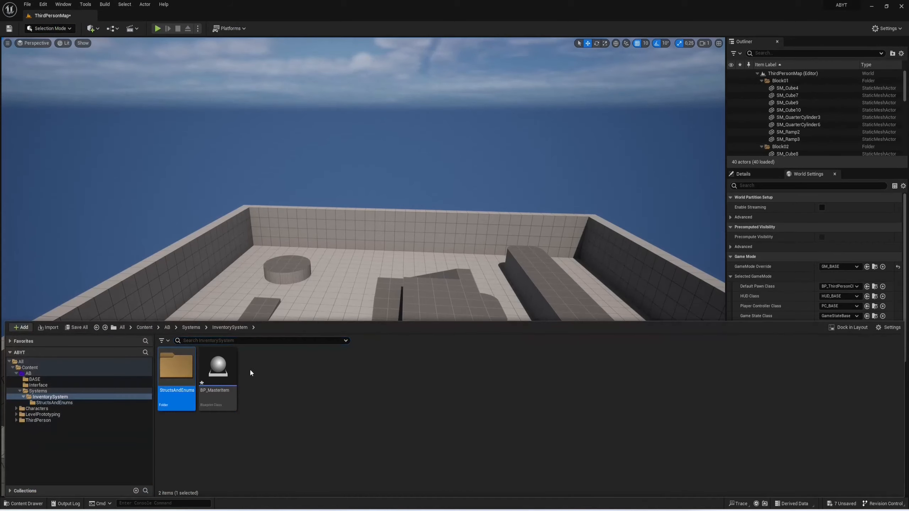
click(220, 378)
key(ctrl+space)
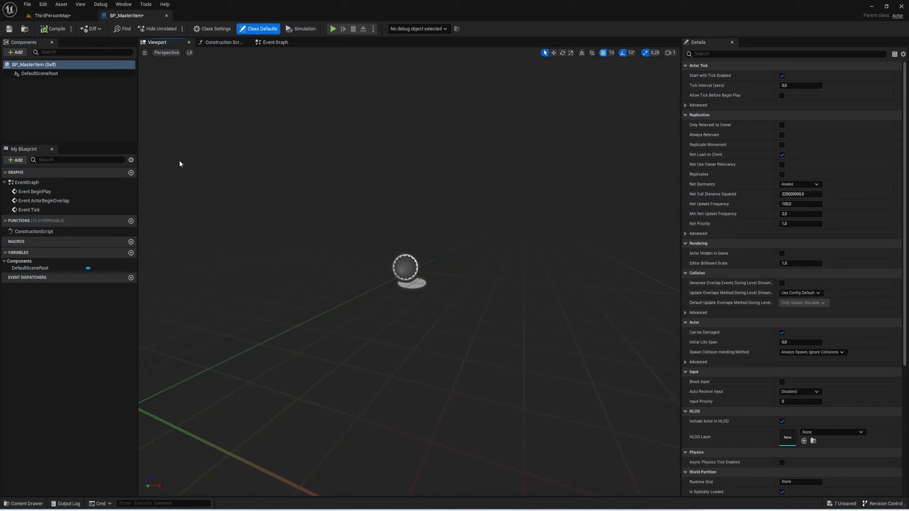
click(131, 252)
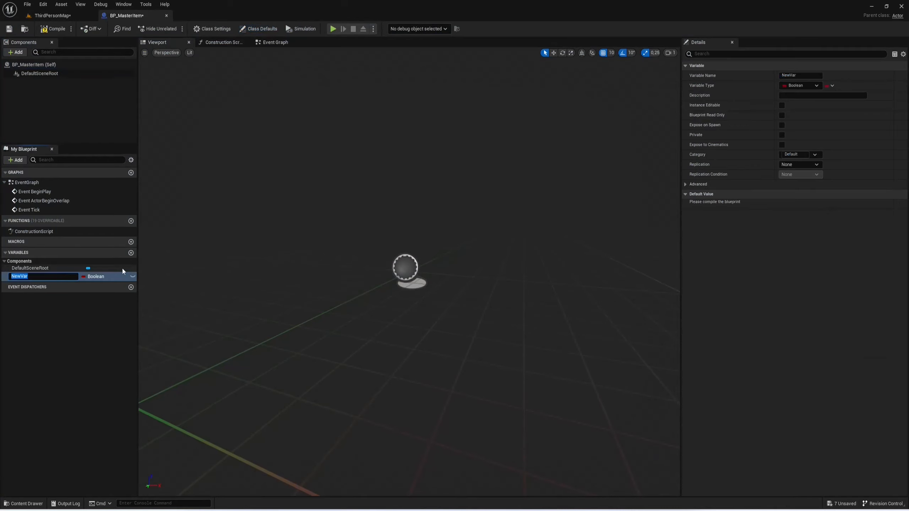
text(IOemInfo)
key(Return)
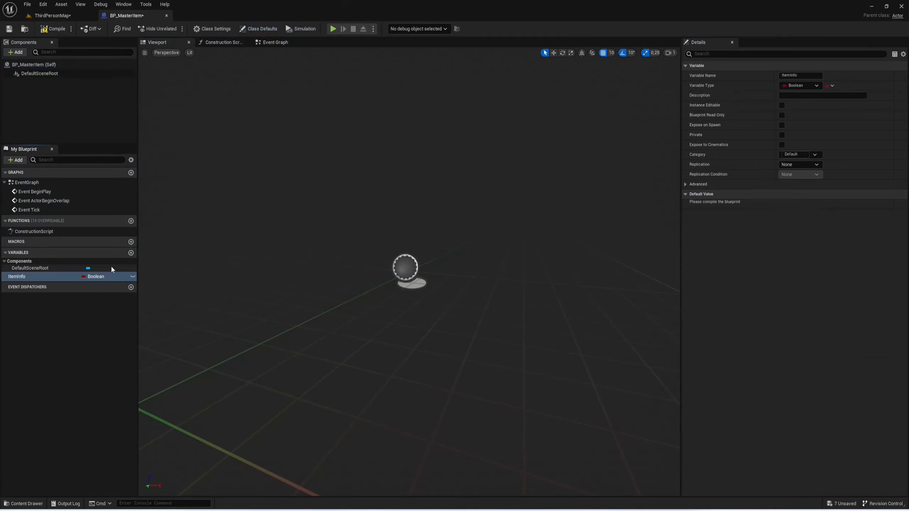
Set the ItemInfo variable's type to the ST Item Info structure and close the blueprint
click(102, 276)
text(st_item)
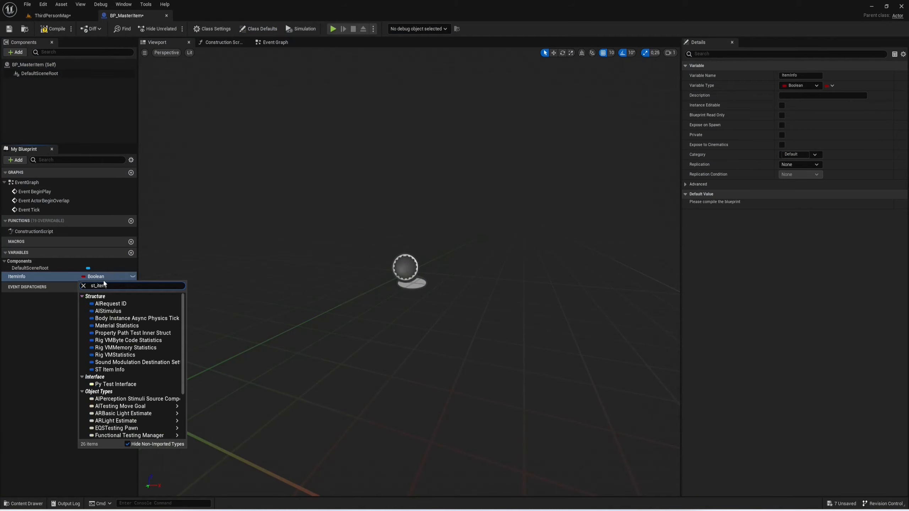
click(104, 304)
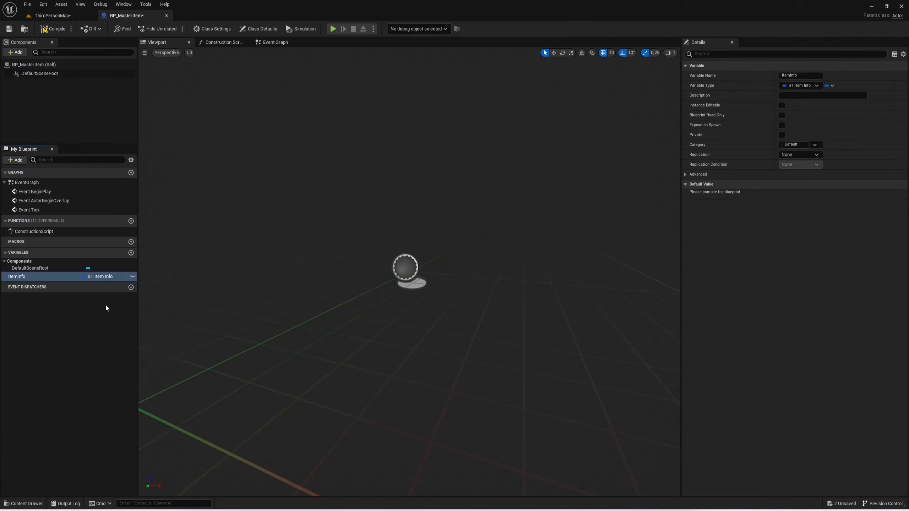
click(167, 16)
Create a structure named ST_InventoryContents in the StructsAndEnums folder
key(ctrl+space)
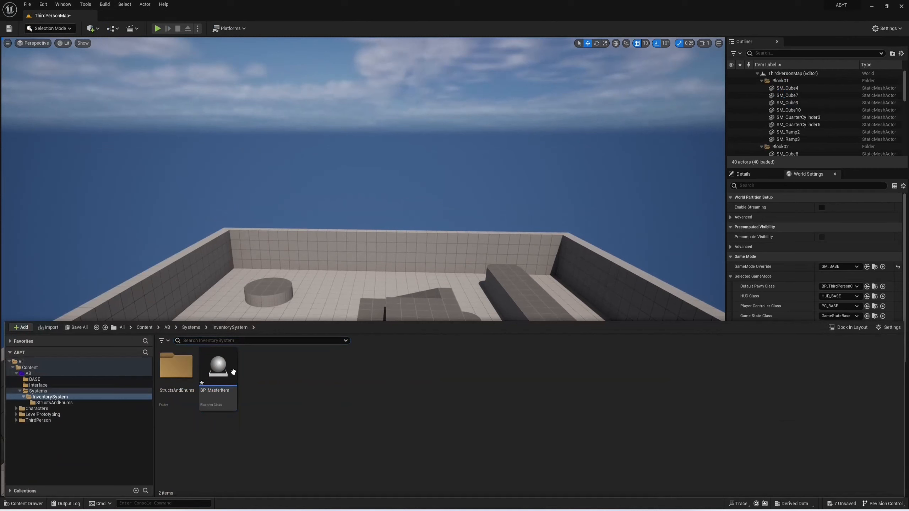
double_click(178, 376)
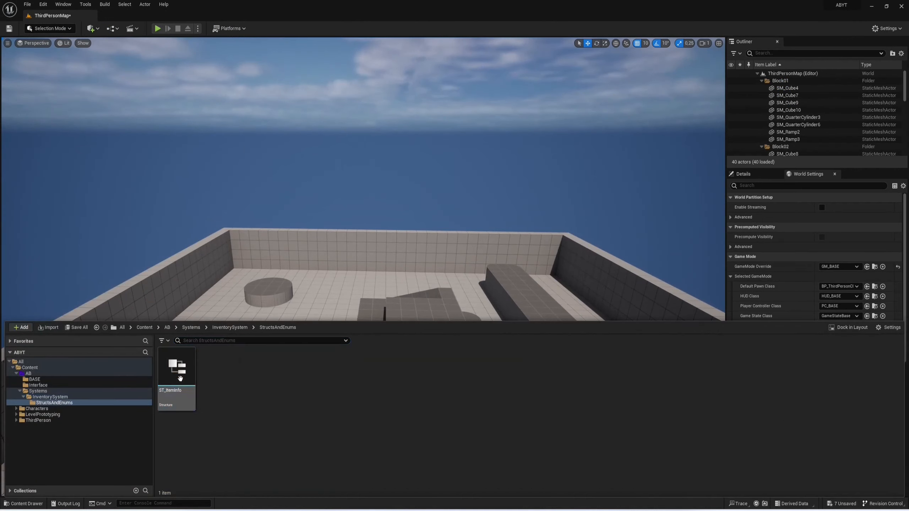
right_click(286, 403)
mouse_move(435, 279)
click(504, 372)
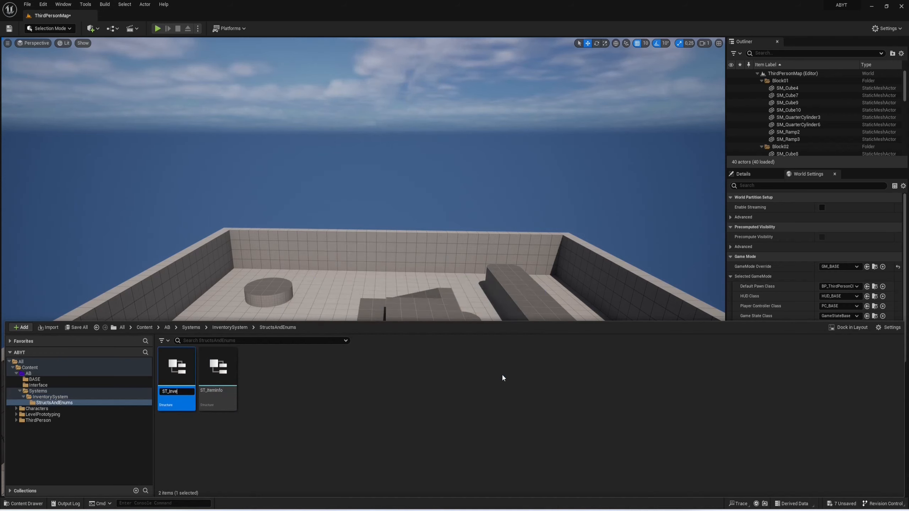
text(ST_InventoryContent)
key(Return)
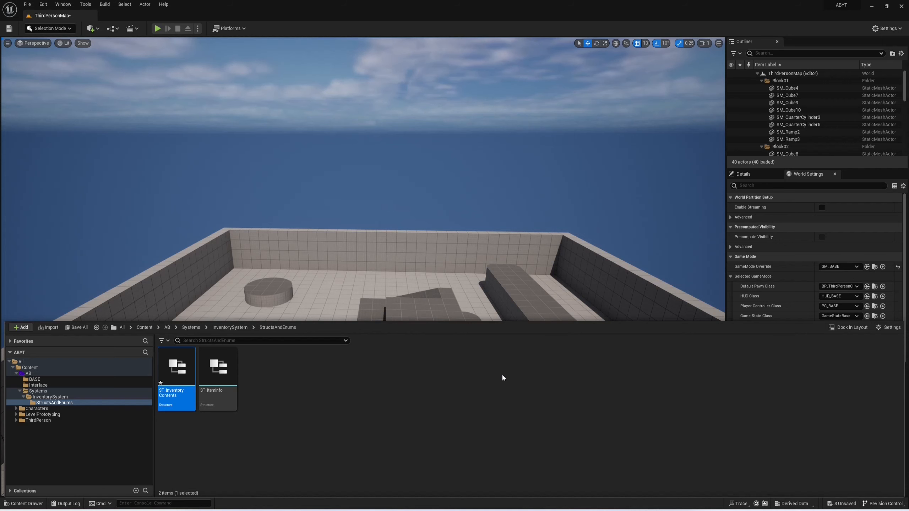
Open ST_InventoryContents, make its first variable a BP Master Item class reference and name it Item
key(Return)
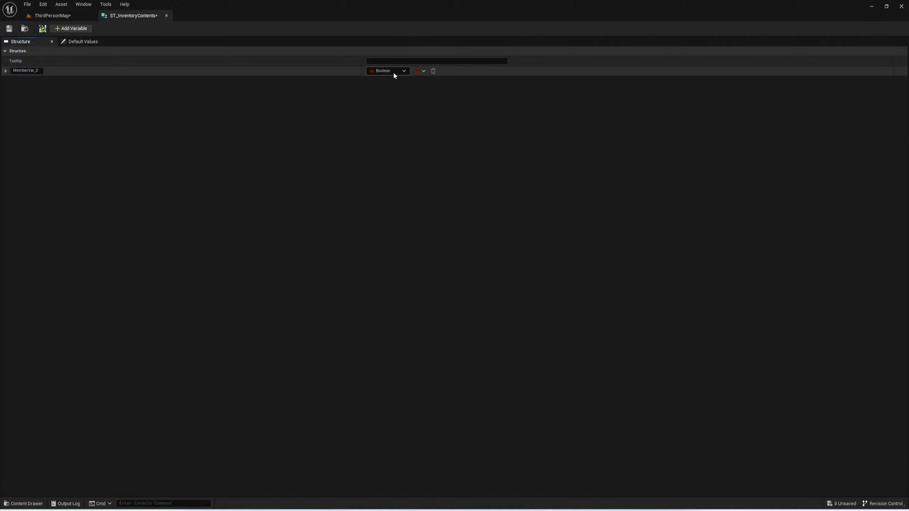
click(395, 74)
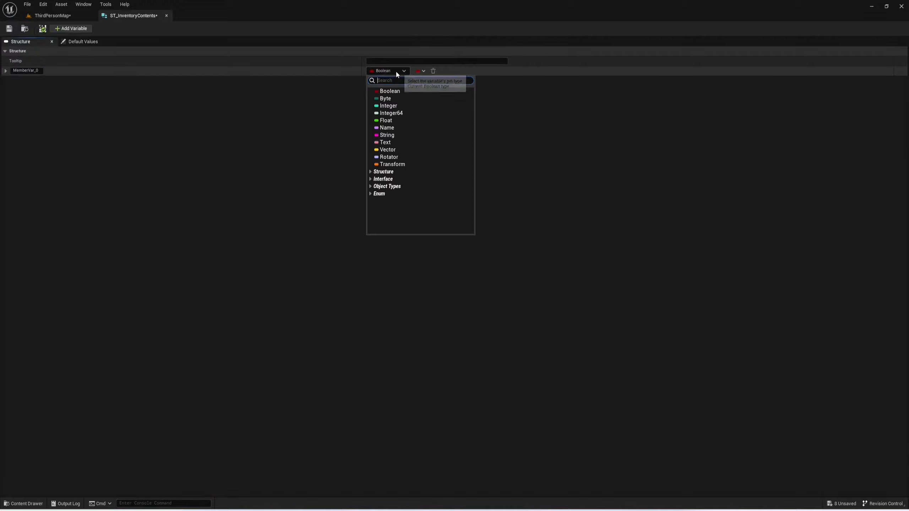
text(master item)
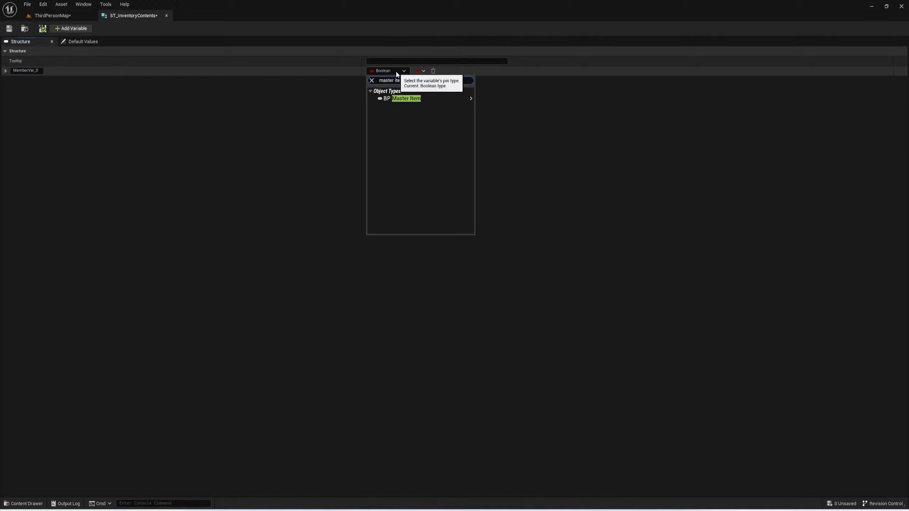
mouse_move(429, 95)
click(484, 98)
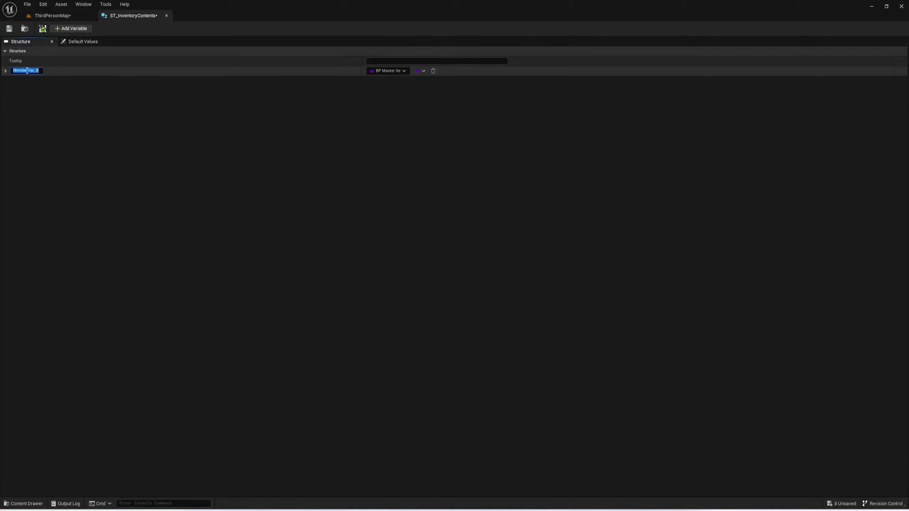
Add an integer variable named Quantity to ST_InventoryContents, saving and closing the structure
click(68, 29)
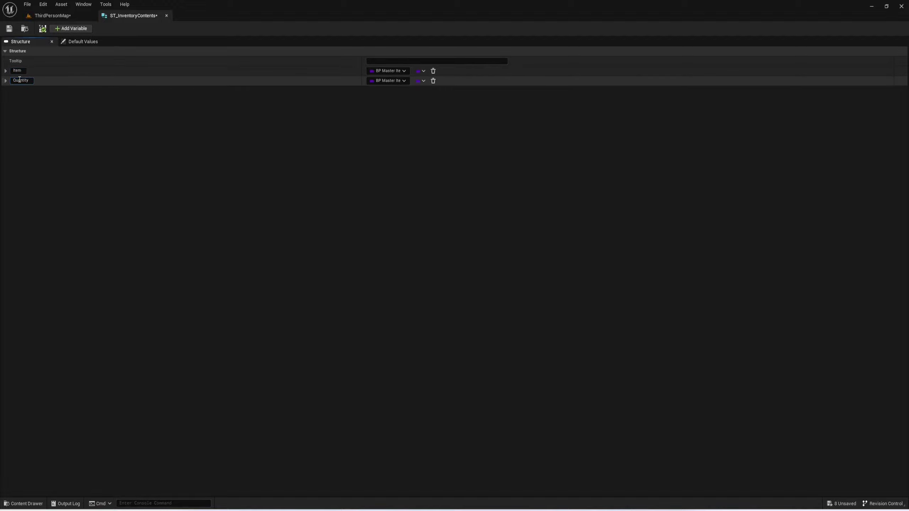
click(389, 81)
click(391, 119)
click(8, 28)
click(167, 16)
Create a folder named Interface inside the InventorySystem folder and open it
key(ctrl+space)
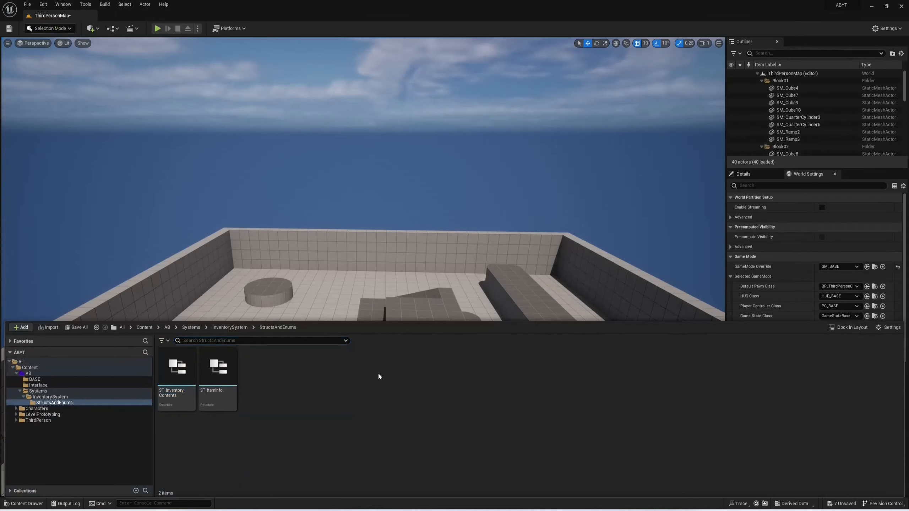
click(230, 328)
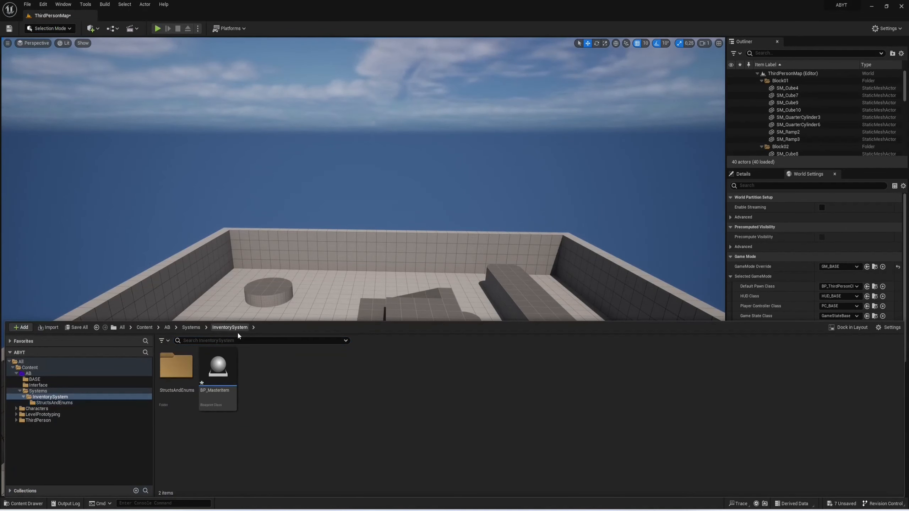
right_click(306, 385)
click(358, 424)
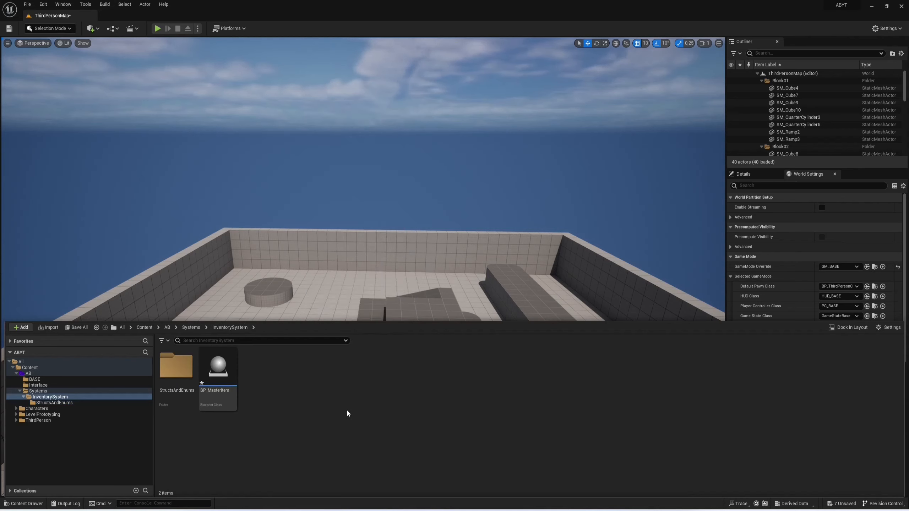
right_click(347, 416)
click(380, 184)
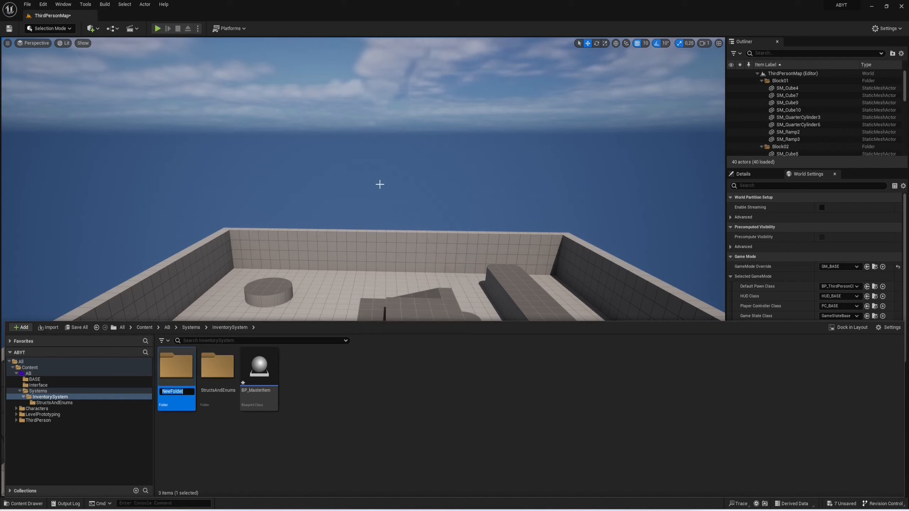
text(Interface)
key(Return)
key(Return)
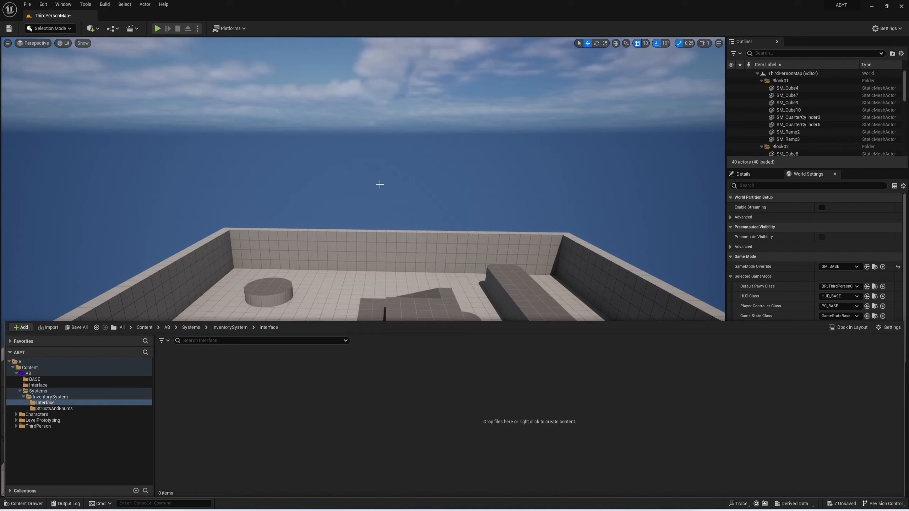
Create a User Widget blueprint named WBP_InventorySlot in the Interface folder and open it
right_click(403, 413)
mouse_move(424, 403)
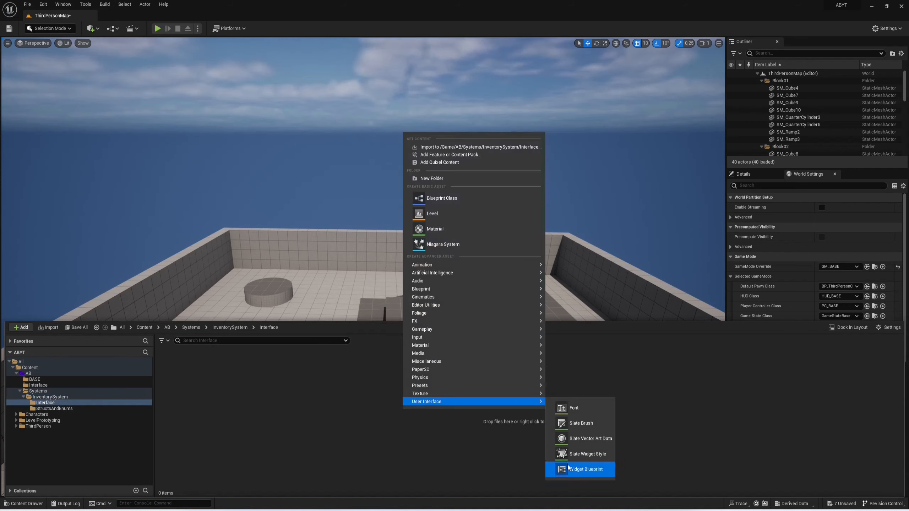
click(580, 470)
click(374, 187)
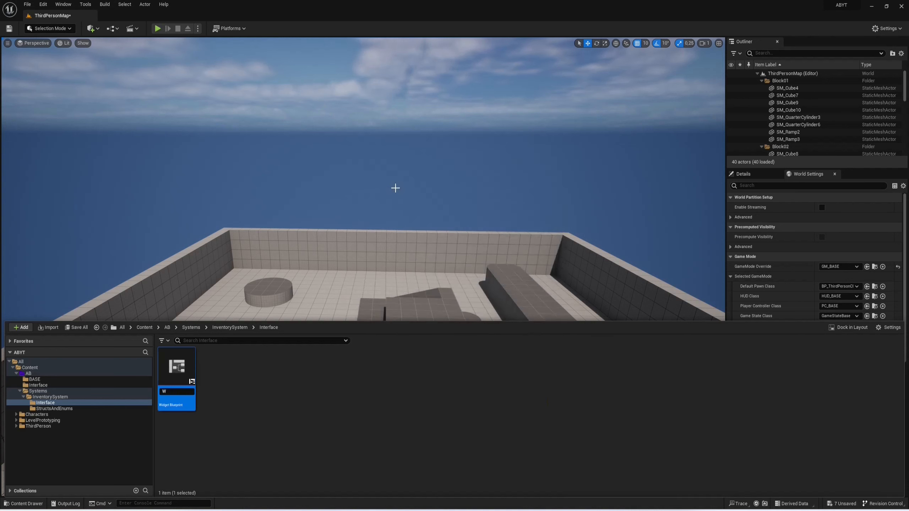
text(WBP_InventorySlot)
key(Return)
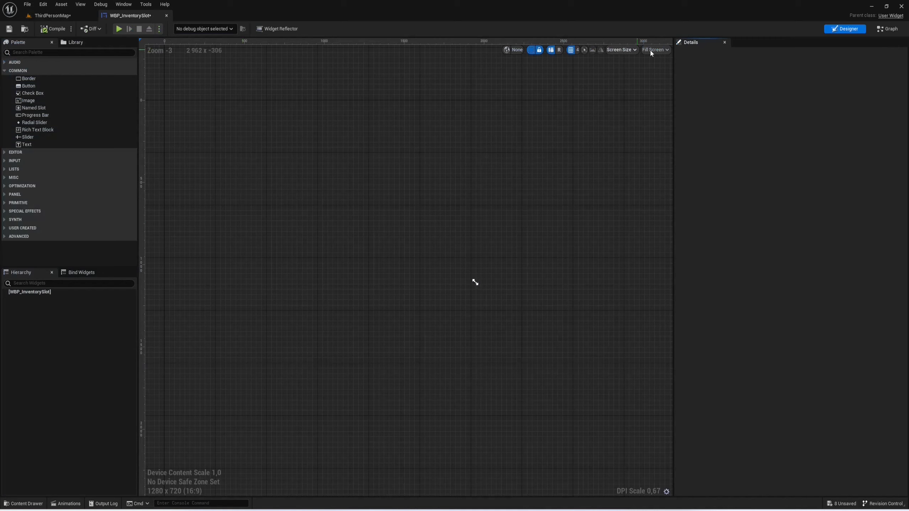
Set the widget preview size to Desired on Screen and add a Canvas Panel as the root of WBP_InventorySlot
click(651, 53)
click(671, 97)
click(66, 53)
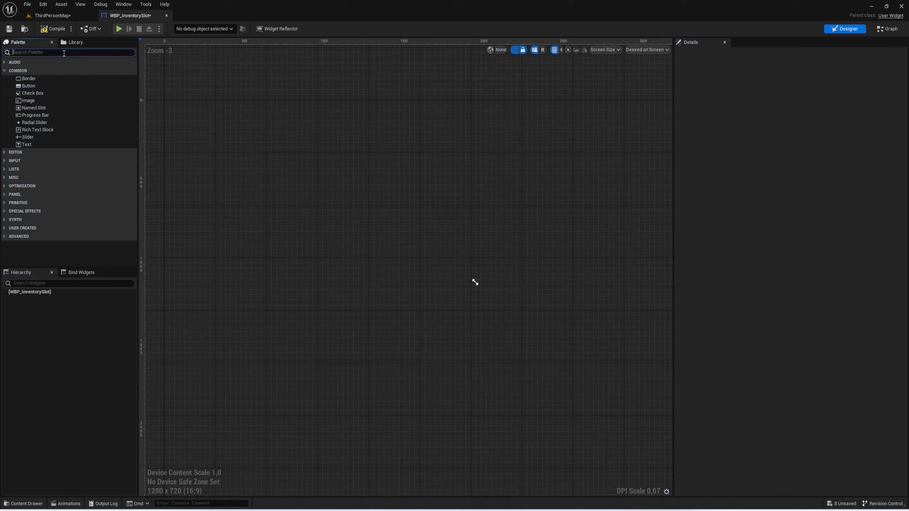
text(can)
drag(35, 71, 52, 307)
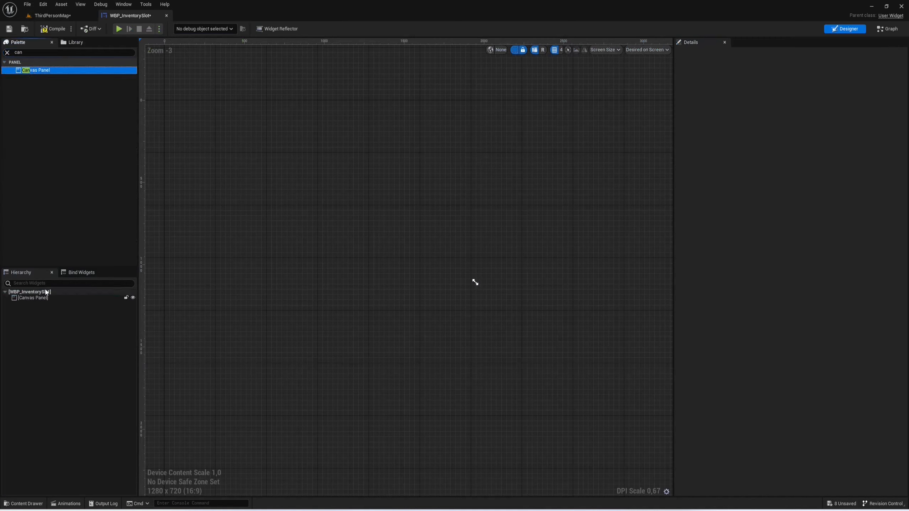
Add an Image widget to the Canvas Panel and enable Size To Content for it
click(63, 53)
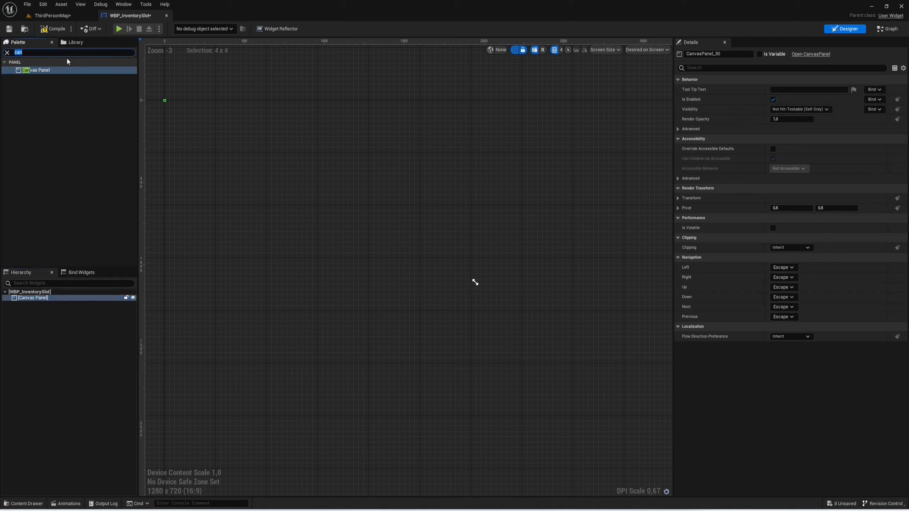
text(image)
drag(29, 70, 41, 299)
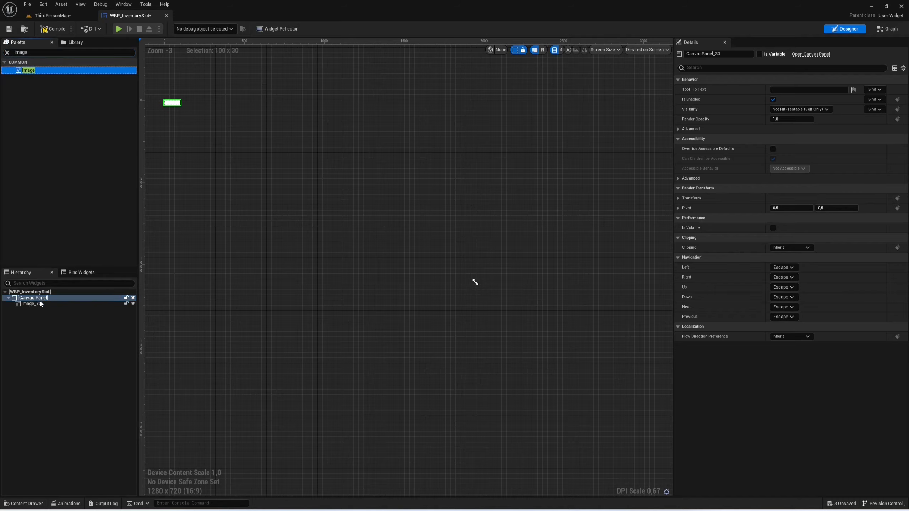
click(773, 149)
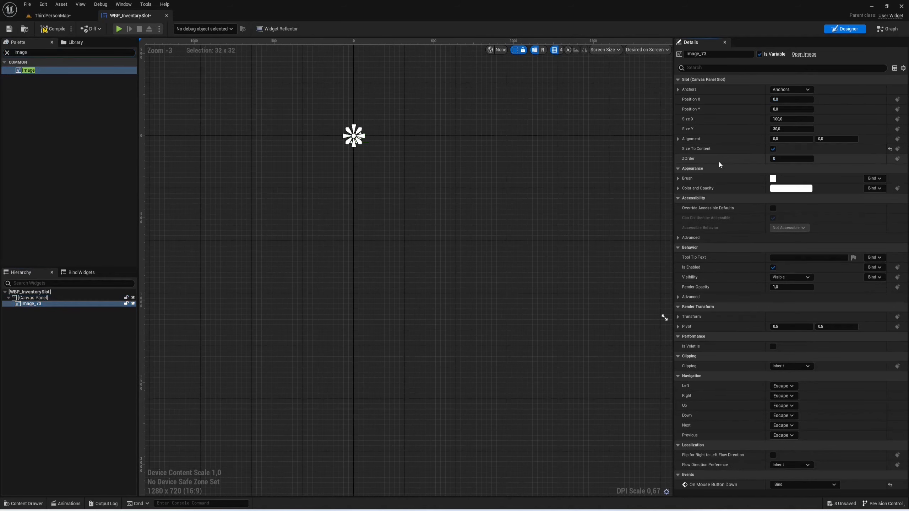
Set the Image widget's brush size to 64 by 64 and rename the widget SlotImage
click(678, 178)
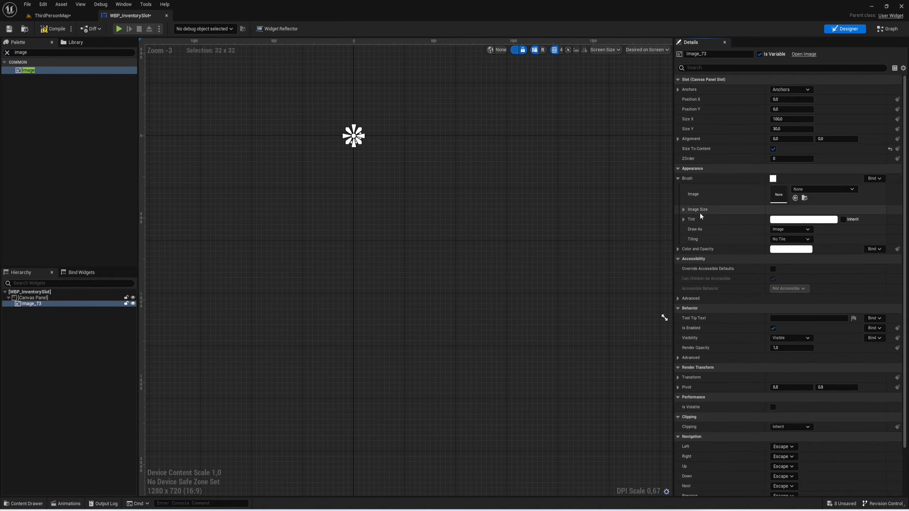
click(701, 210)
click(786, 219)
text(64,0)
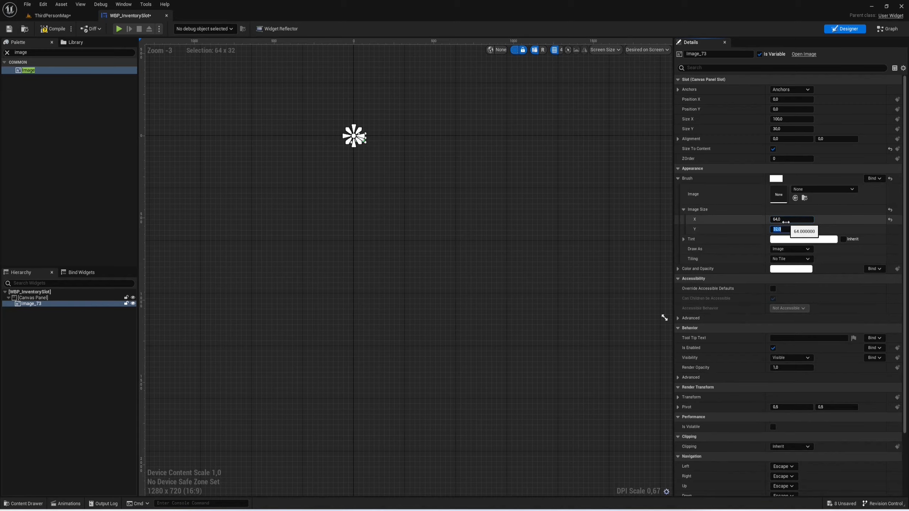
key(Return)
scroll(300, 107, up, 11)
right_drag(299, 107, 426, 152)
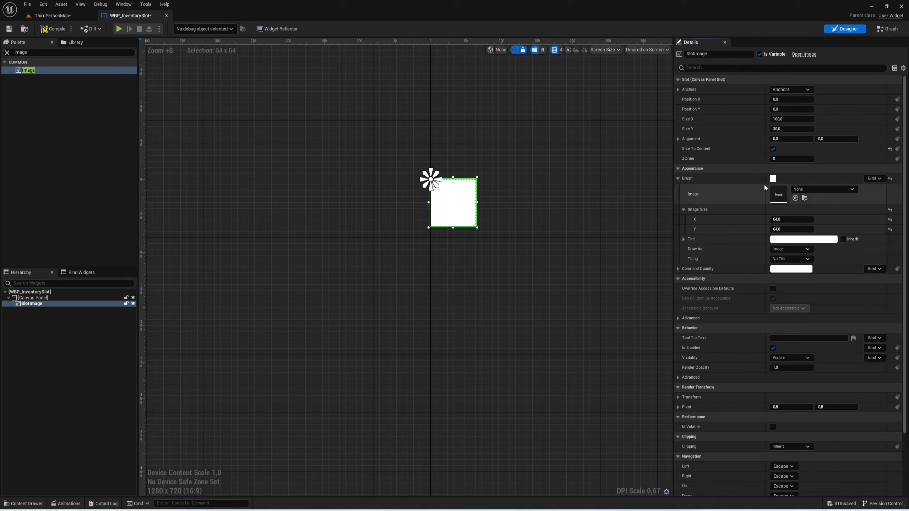
right_drag(549, 195, 533, 206)
click(537, 217)
Create a folder named ImageFiles inside the InventorySystem folder and open it
key(ctrl+space)
click(276, 355)
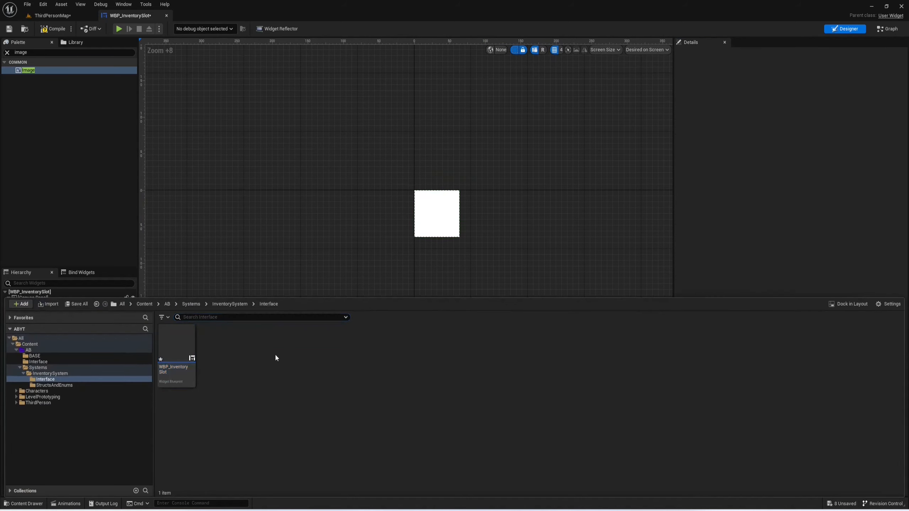
click(230, 305)
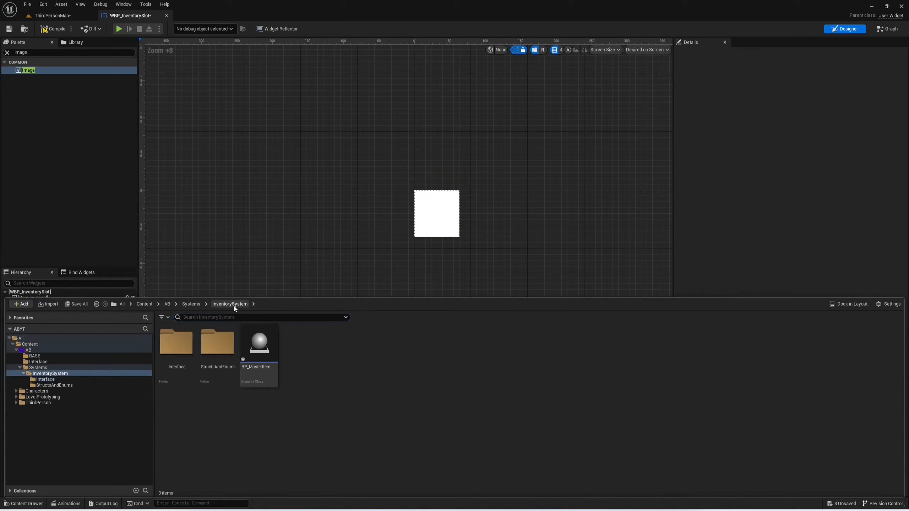
right_click(341, 370)
click(393, 139)
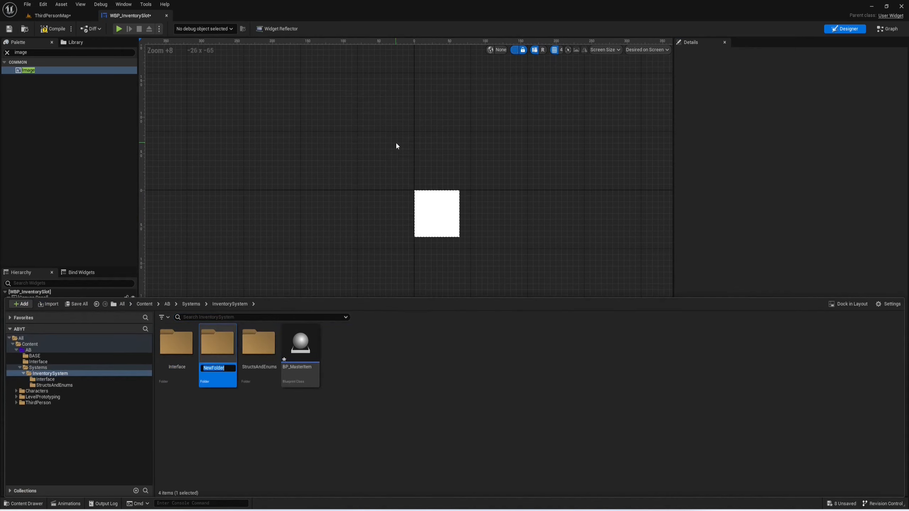
text(ImageFiles)
key(Return)
key(Return)
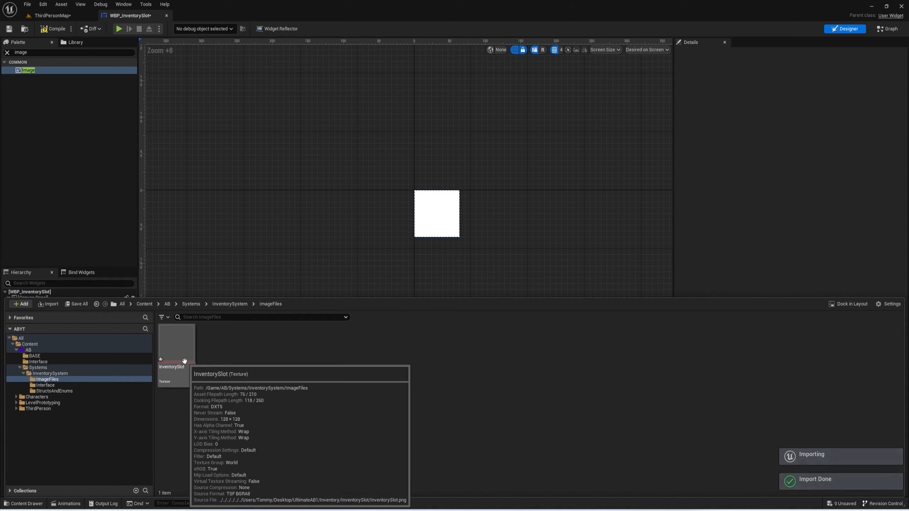
Rename the imported InventorySlot texture to T_InventorySlot
click(184, 360)
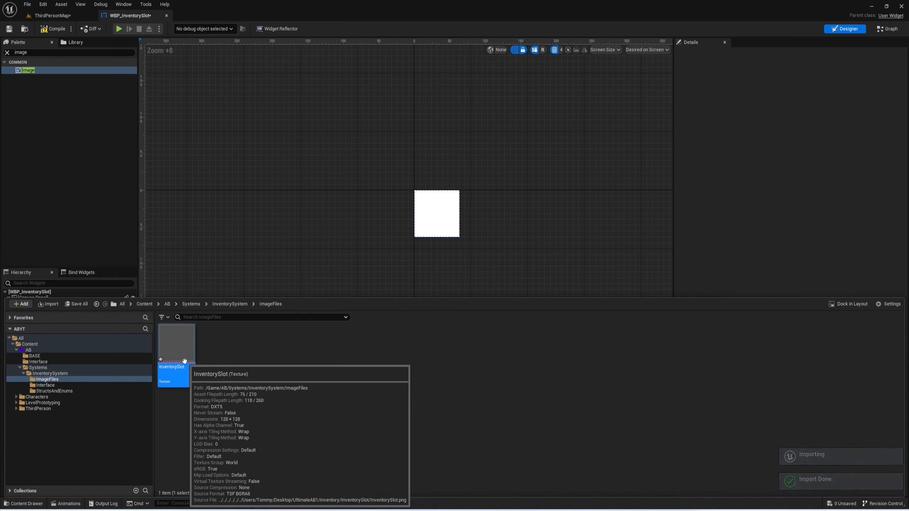
key(F2)
key(Home)
text(T_)
key(Return)
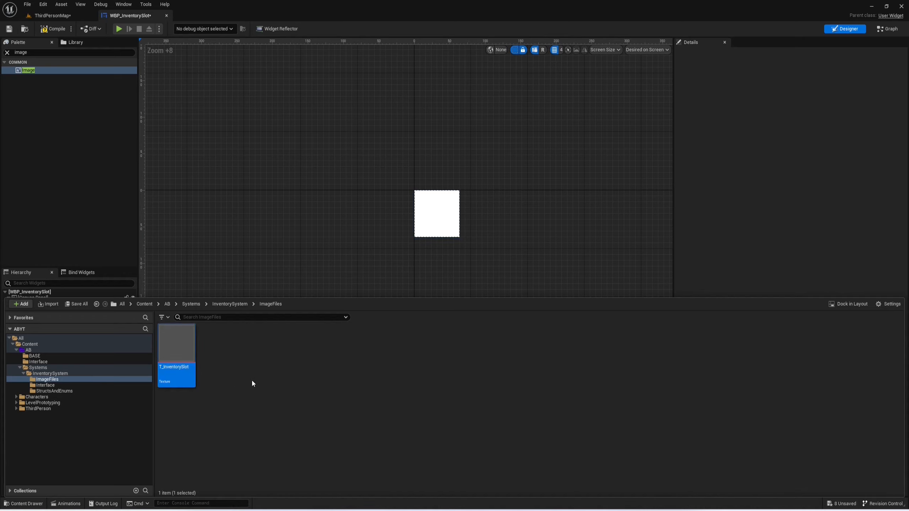
Set the Texture Group of the T_InventorySlot texture to UI and close its editor
double_click(179, 355)
scroll(337, 257, up, 8)
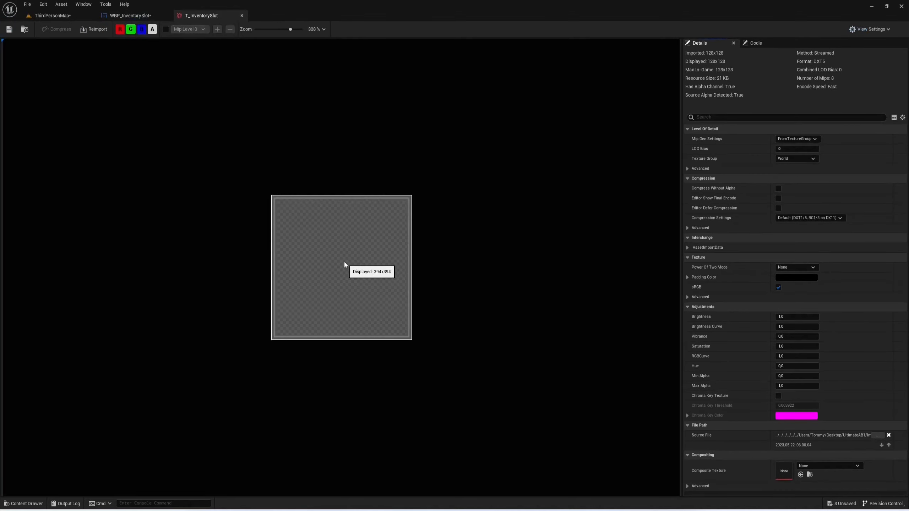
click(797, 158)
click(796, 285)
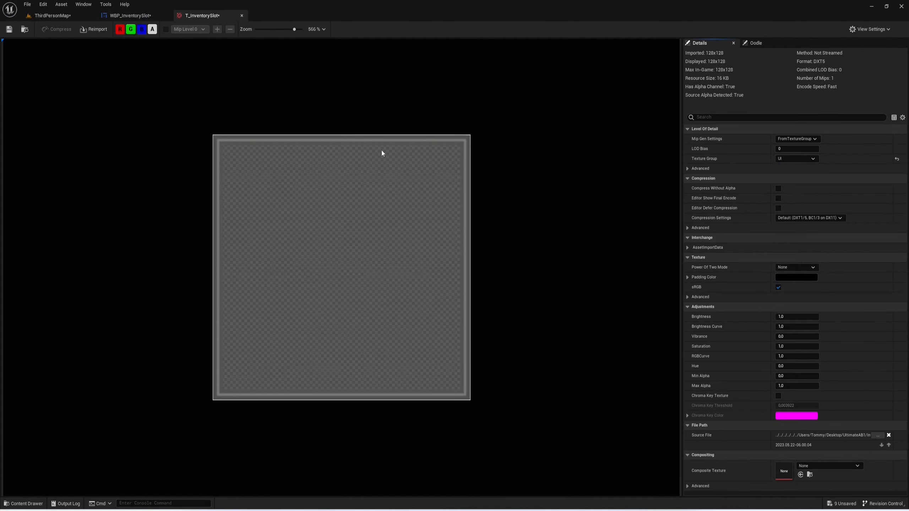
click(242, 16)
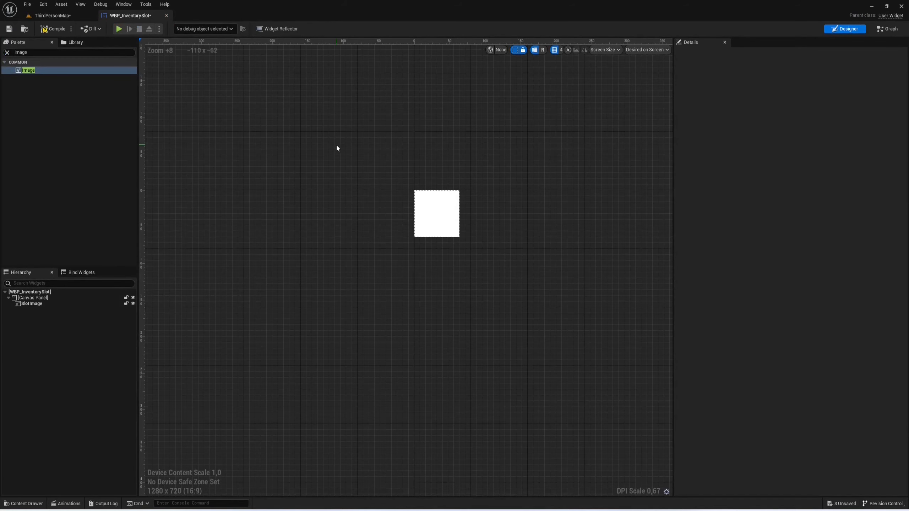
Reopen the T_InventorySlot texture and check its Texture Group setting, leaving it as is
key(ctrl+space)
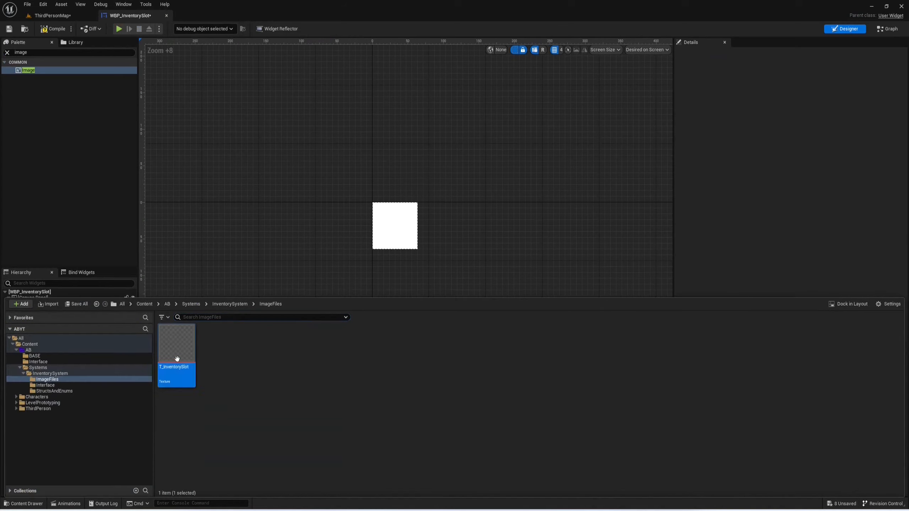
double_click(176, 359)
click(793, 158)
click(793, 157)
click(242, 16)
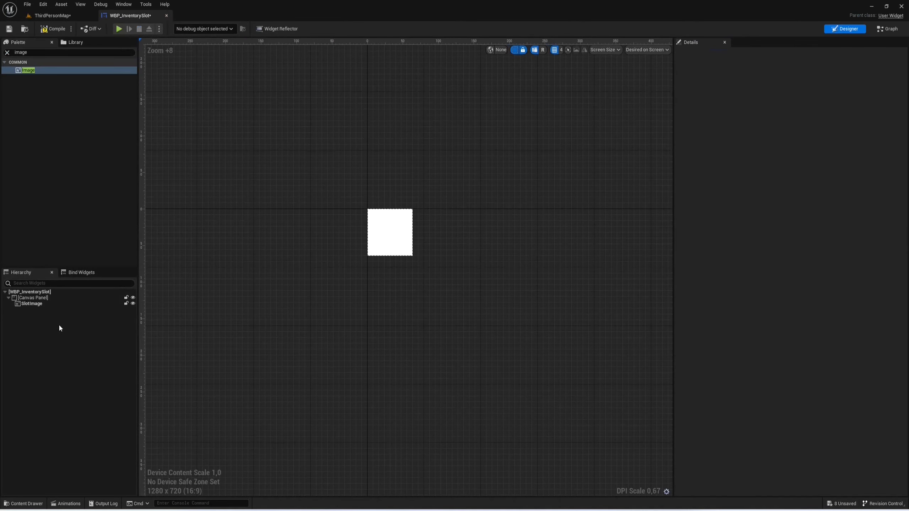
Add a second Image widget to the Canvas Panel and name it ItemIcon
drag(29, 71, 42, 299)
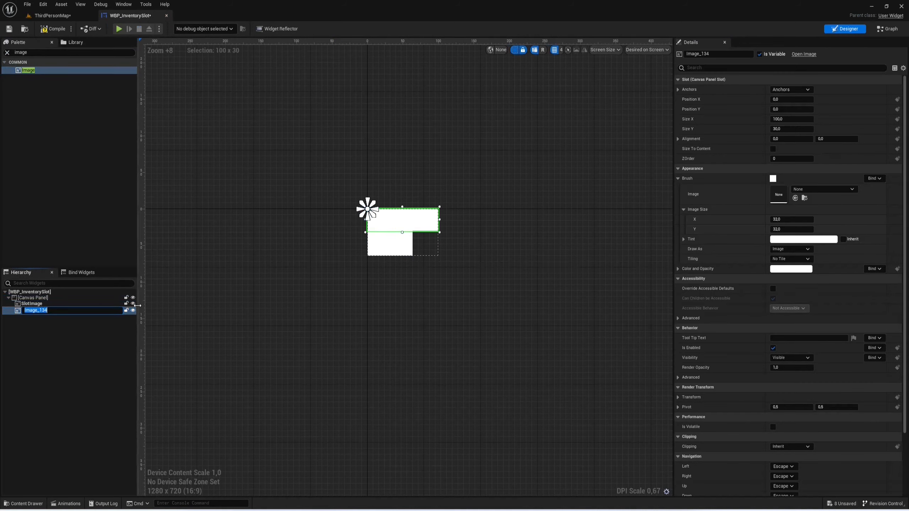
text(ItemIcon)
key(Return)
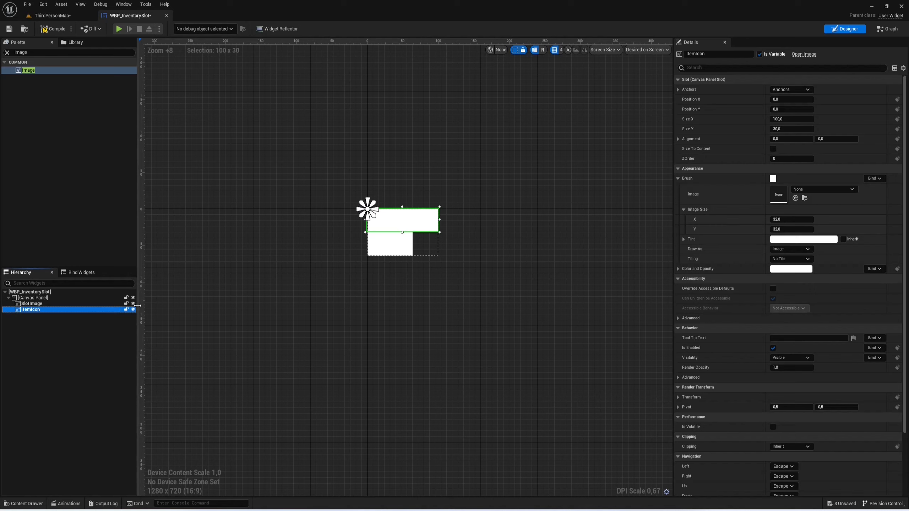
click(76, 304)
click(86, 309)
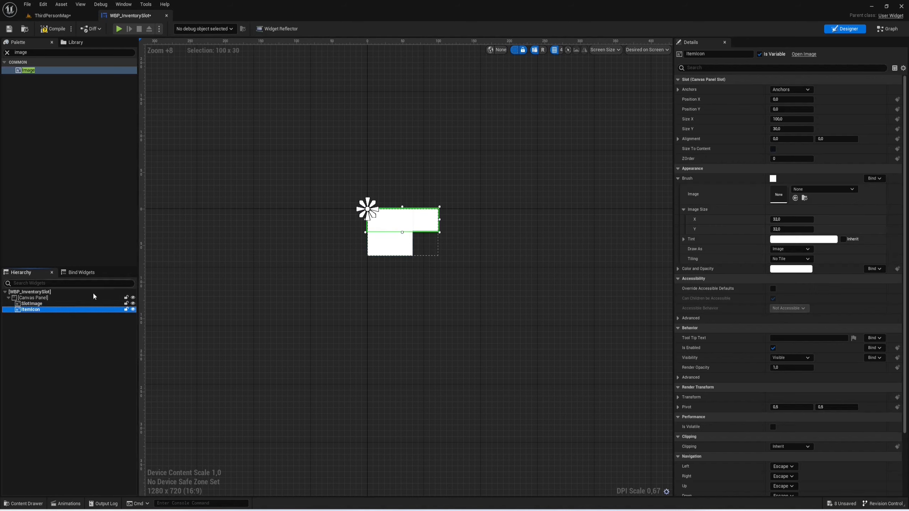
click(64, 326)
Enable Size To Content for ItemIcon and set its brush image size to 58 by 58
click(54, 310)
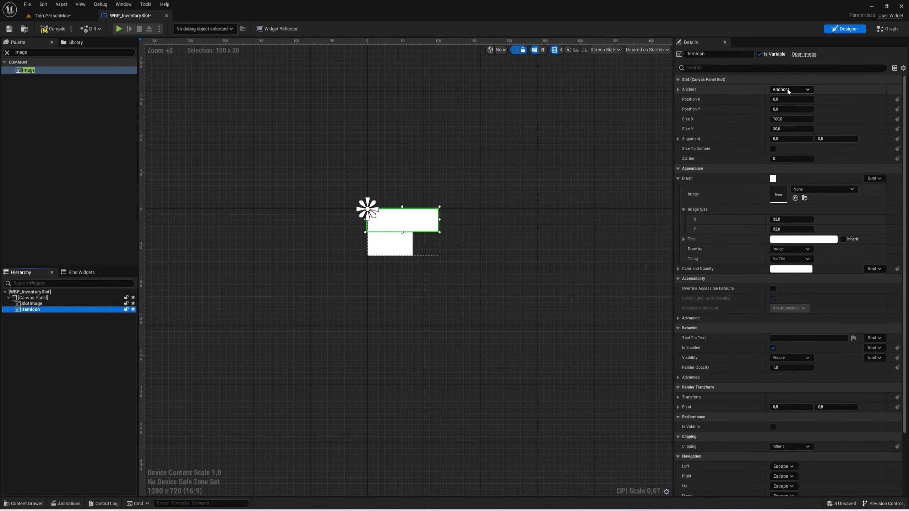
click(773, 149)
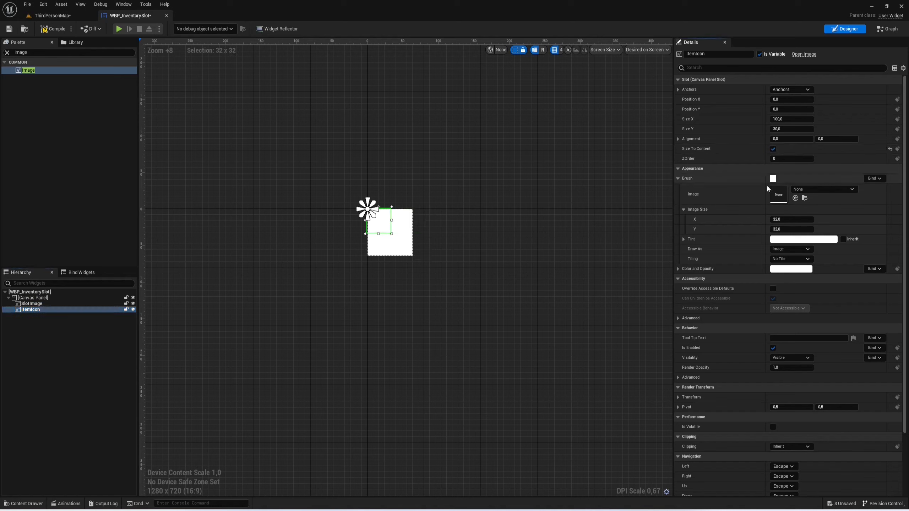
click(782, 219)
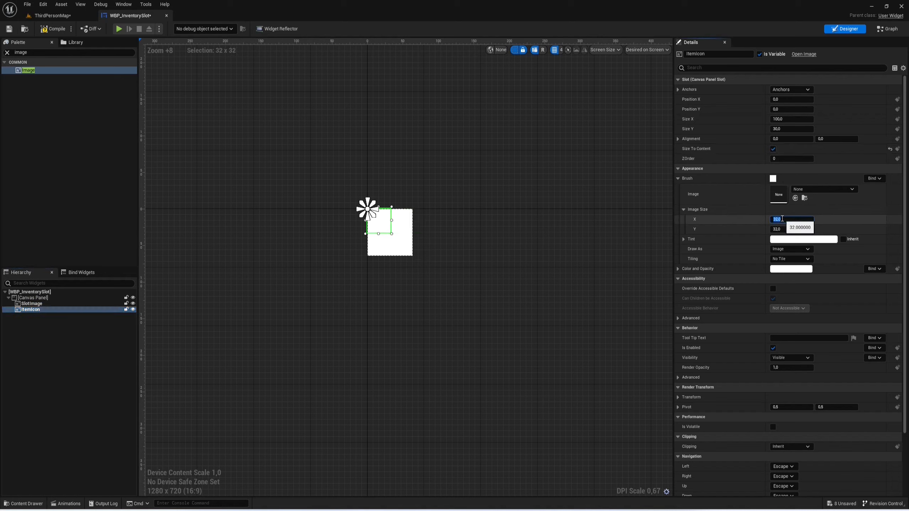
text(58)
key(Tab)
text(58)
key(Return)
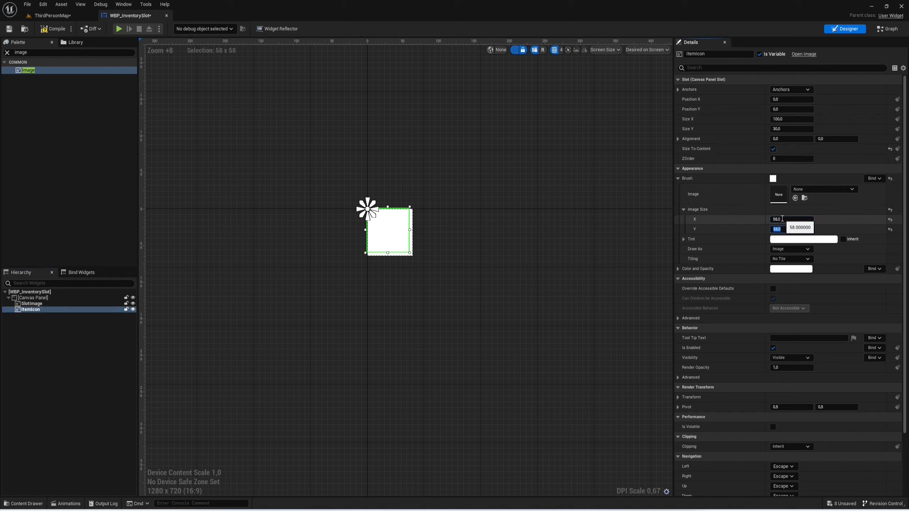
Anchor ItemIcon to the centre of the Canvas Panel with matching 0.5 alignment and position 0, 0
click(804, 88)
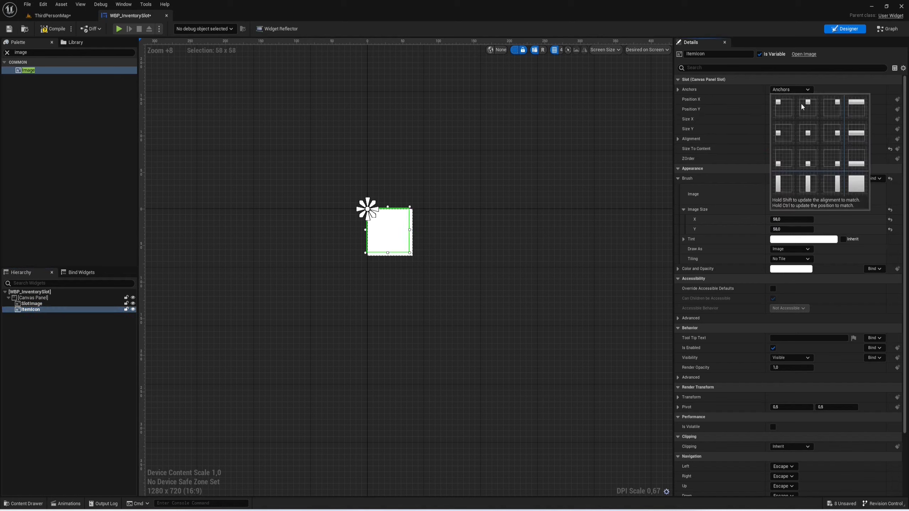
click(809, 135)
scroll(457, 146, up, 10)
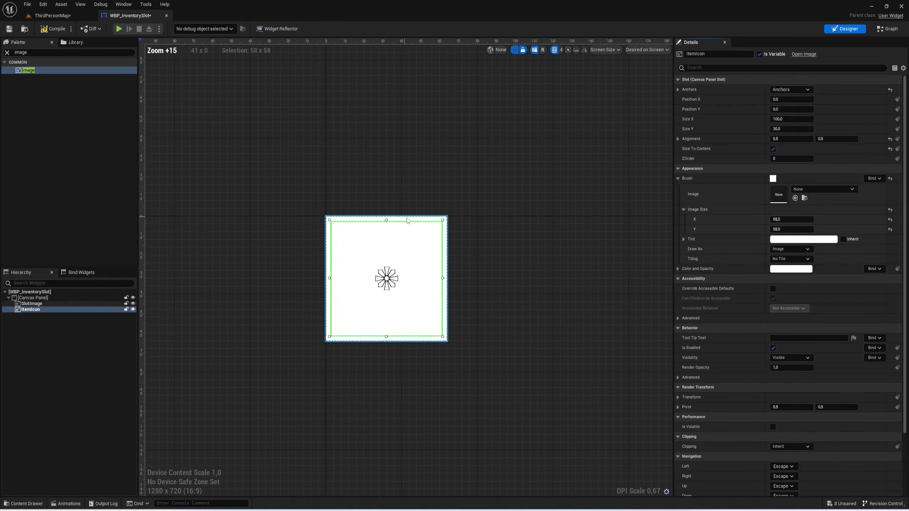
right_drag(587, 279, 606, 281)
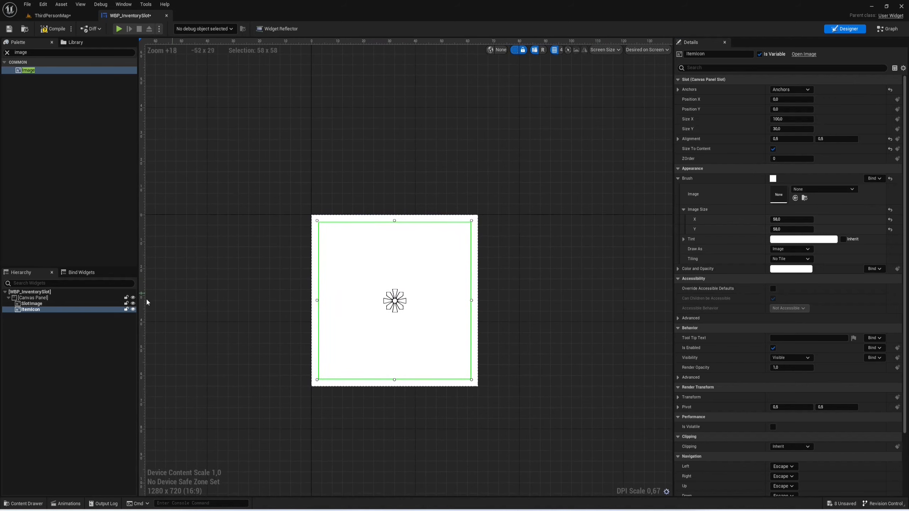
Set the visibility of ItemIcon to Hidden
click(791, 357)
click(787, 379)
click(53, 34)
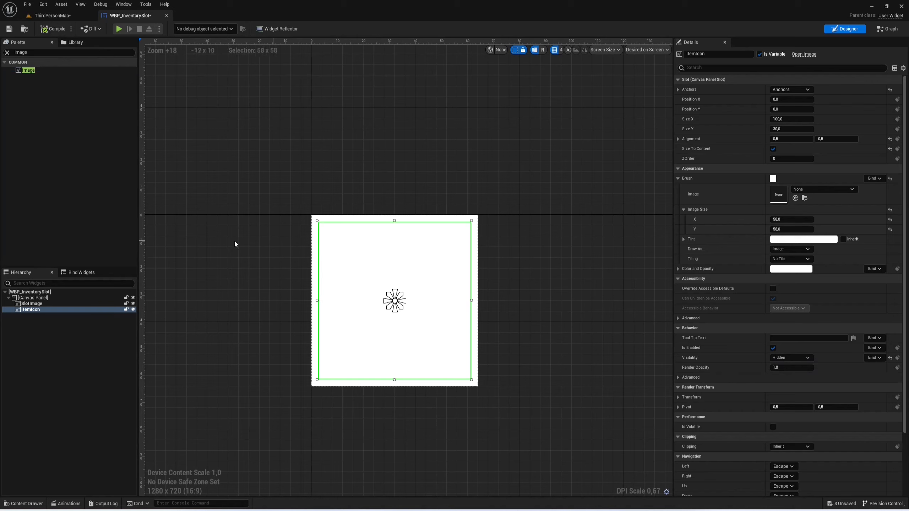
Find the Text widget in the palette and add one to the Canvas Panel
click(45, 54)
text(tex)
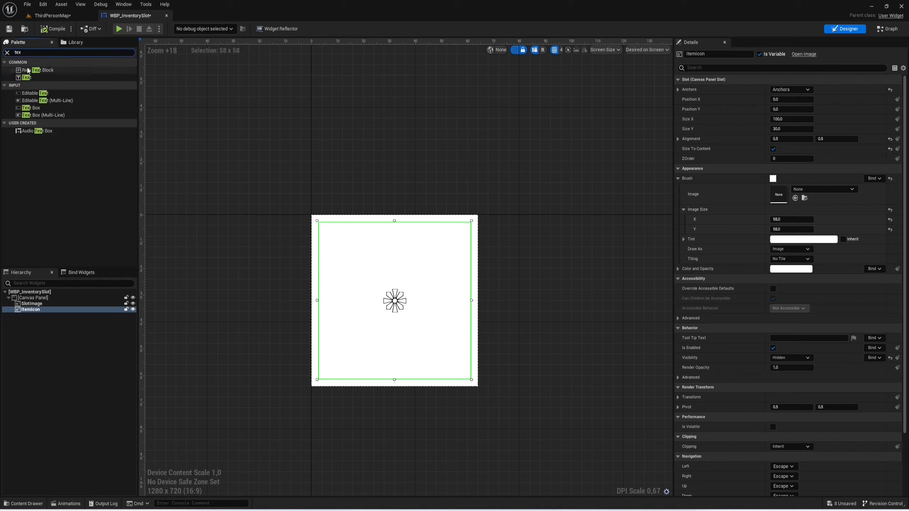
drag(27, 77, 32, 299)
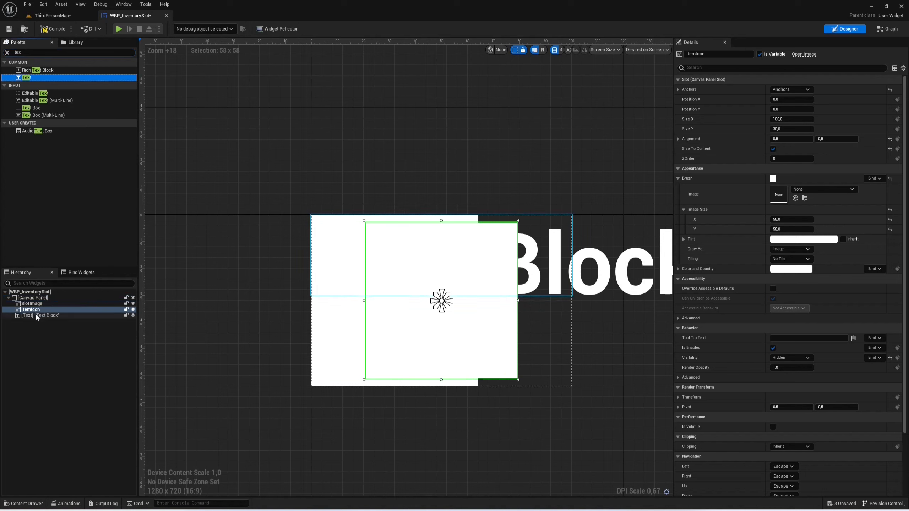
Assign the T_InventorySlot texture as the brush image of SlotImage
click(32, 303)
click(827, 189)
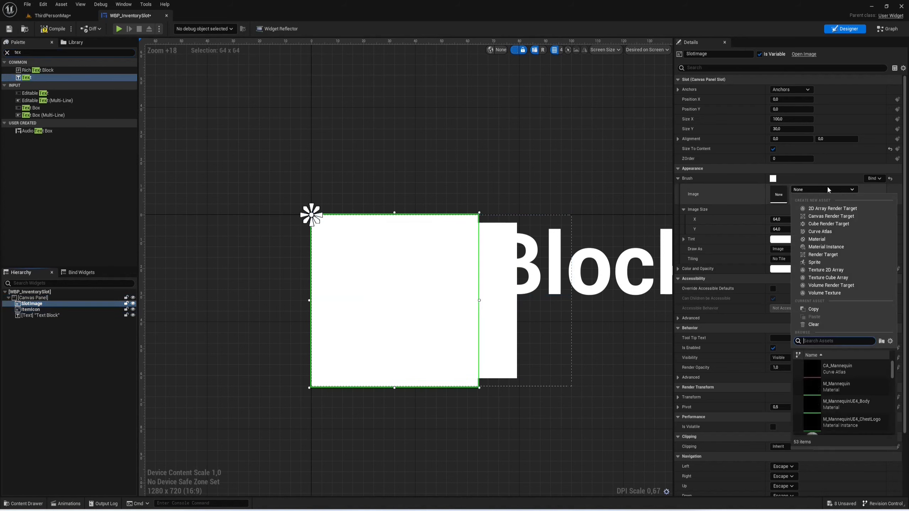
text(t_in)
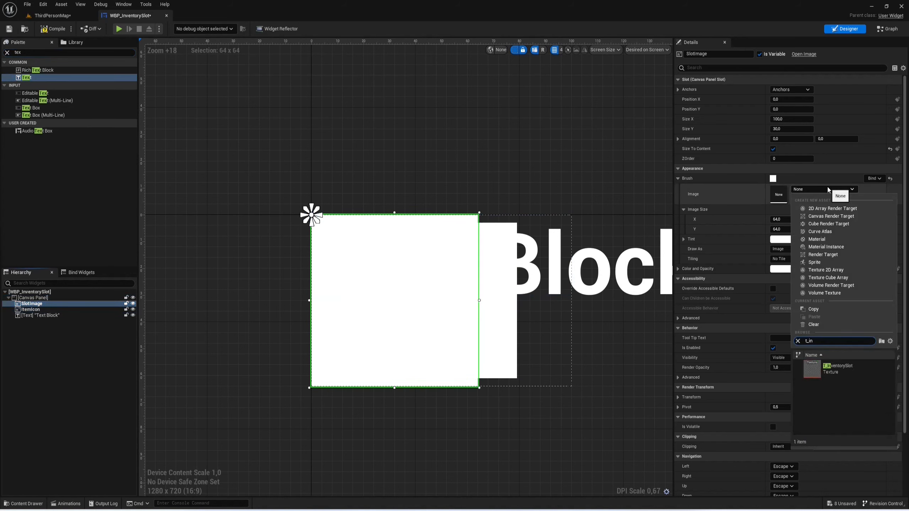
click(842, 367)
Rename the text block ItemQuantity and enable Size To Content for it
click(49, 320)
click(48, 317)
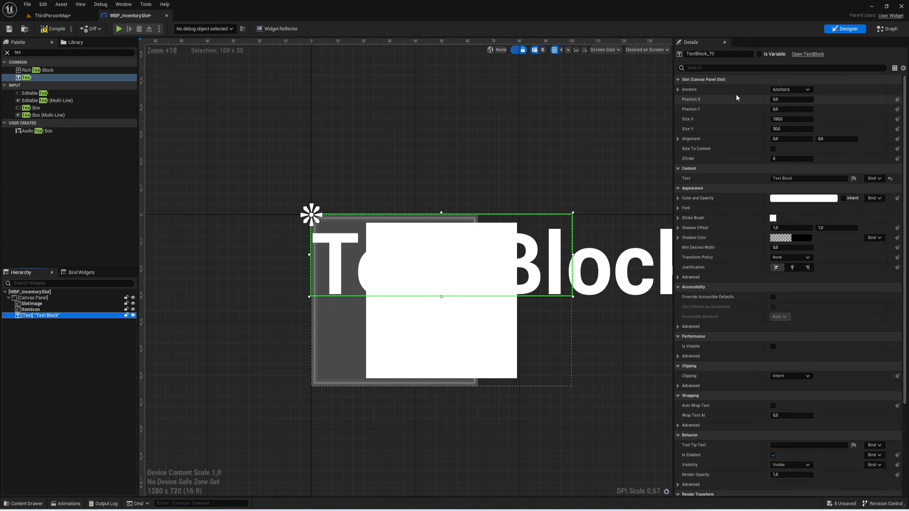
click(745, 55)
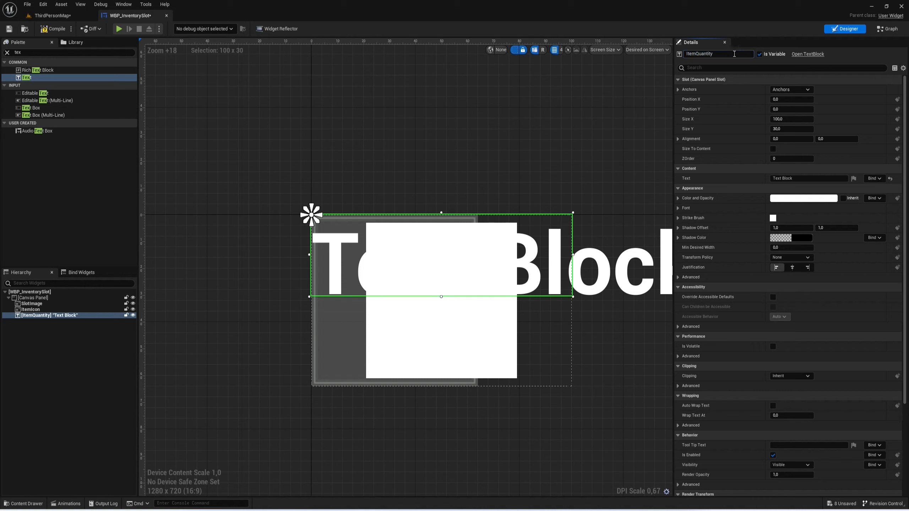
click(773, 149)
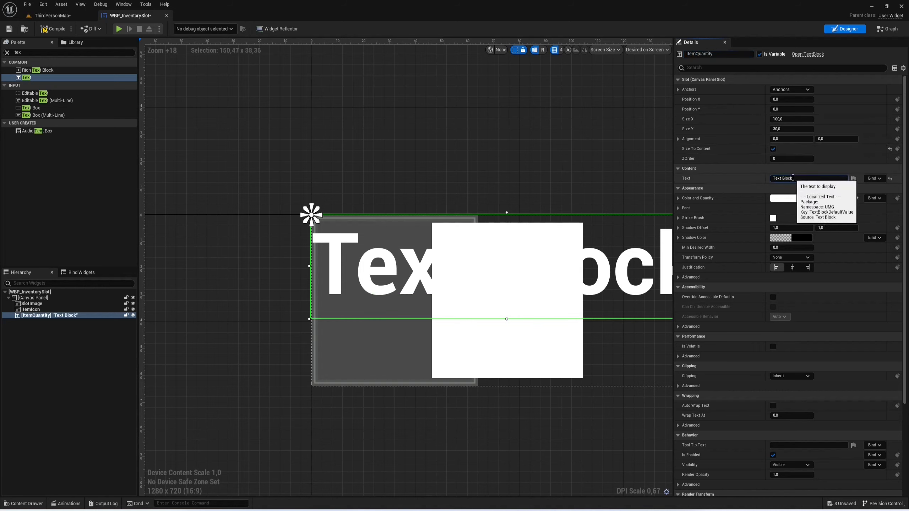
Set the displayed text of ItemQuantity to x245
click(793, 177)
text(x245)
key(Return)
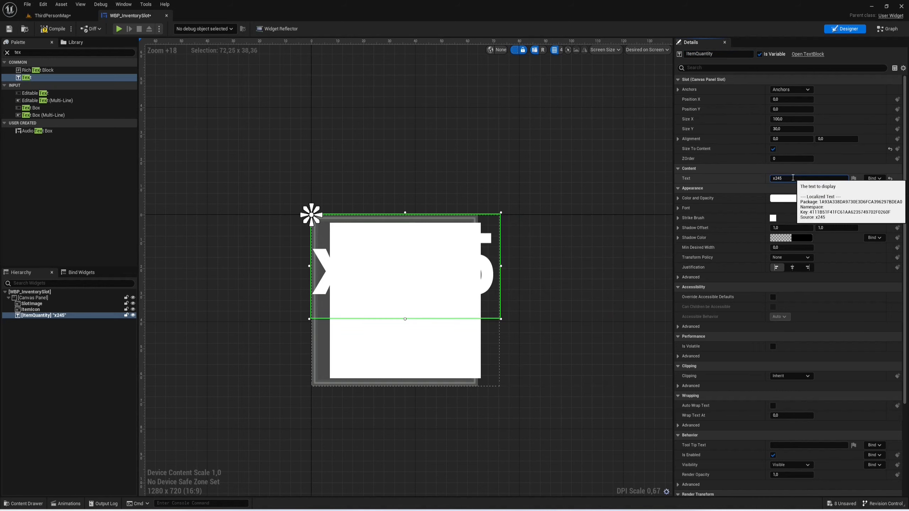
Set the ItemQuantity font to size 14 with the Regular typeface
click(679, 208)
click(789, 237)
text(14)
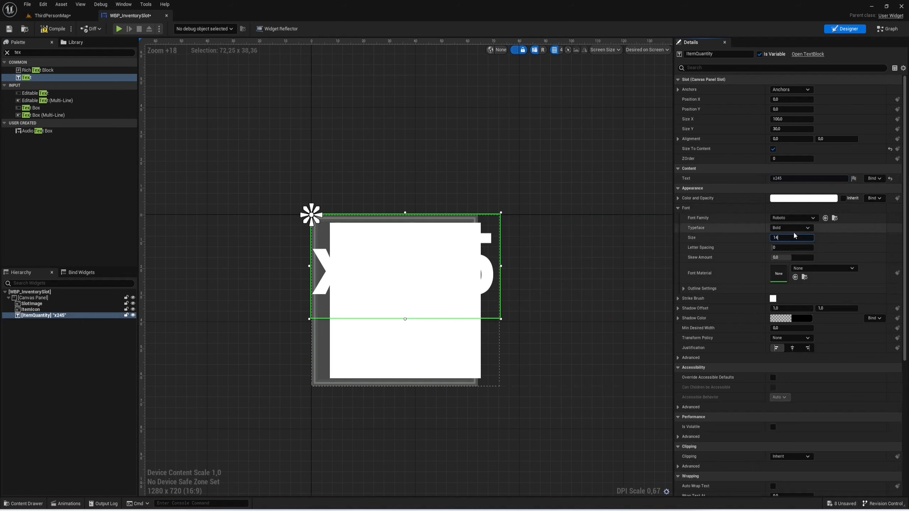
key(Return)
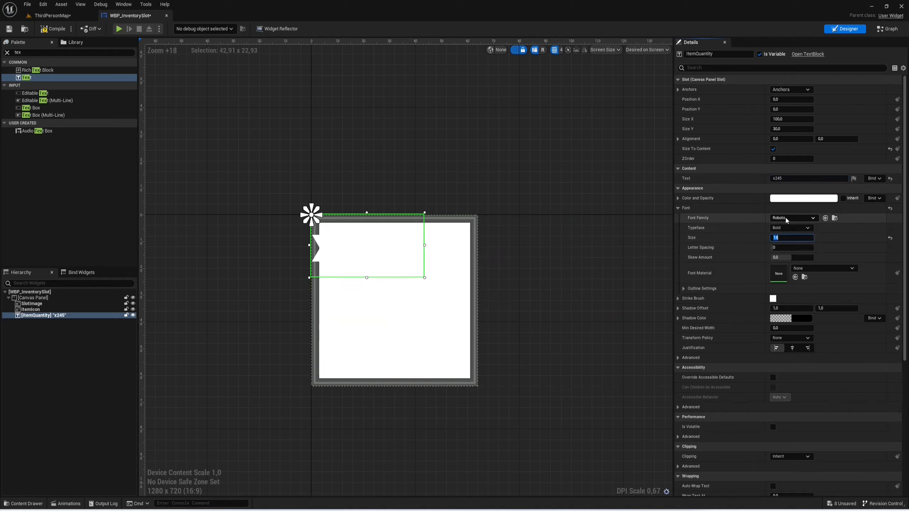
click(791, 227)
click(791, 264)
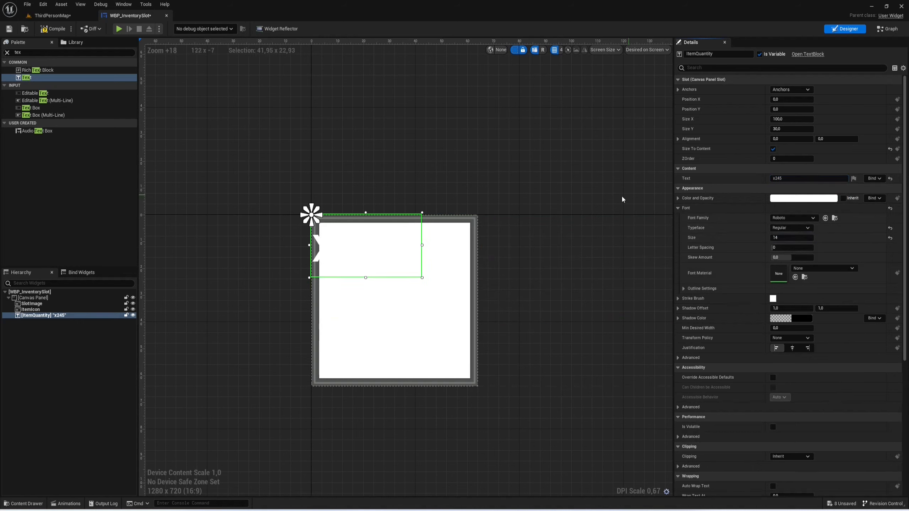
Anchor ItemQuantity to the slot's bottom-right corner with matching alignment and position, and give its font an outline size of 1
click(791, 90)
ctrl+shift+click(833, 162)
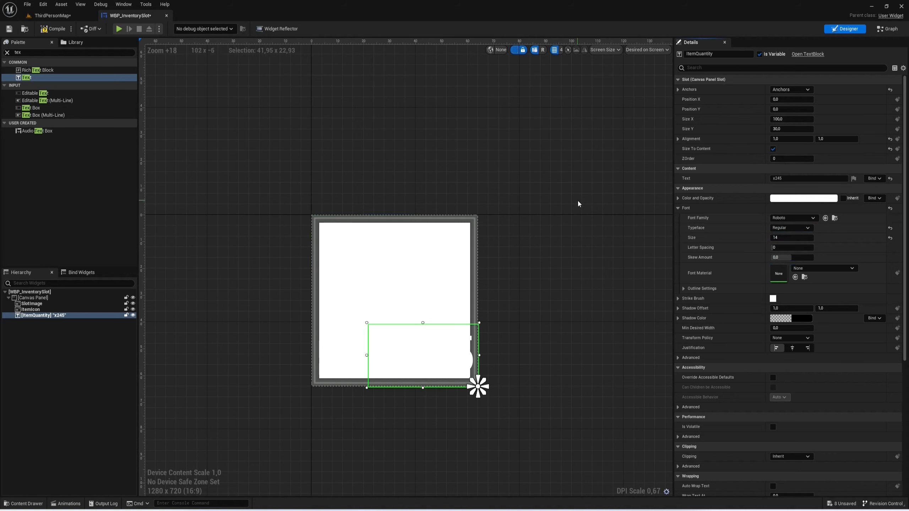
click(684, 289)
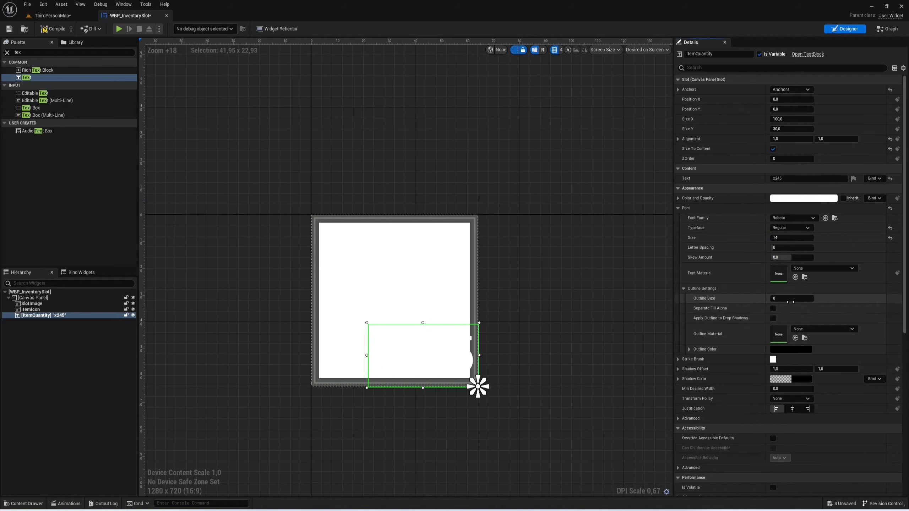
click(789, 299)
text(1)
key(Return)
right_drag(351, 190, 383, 184)
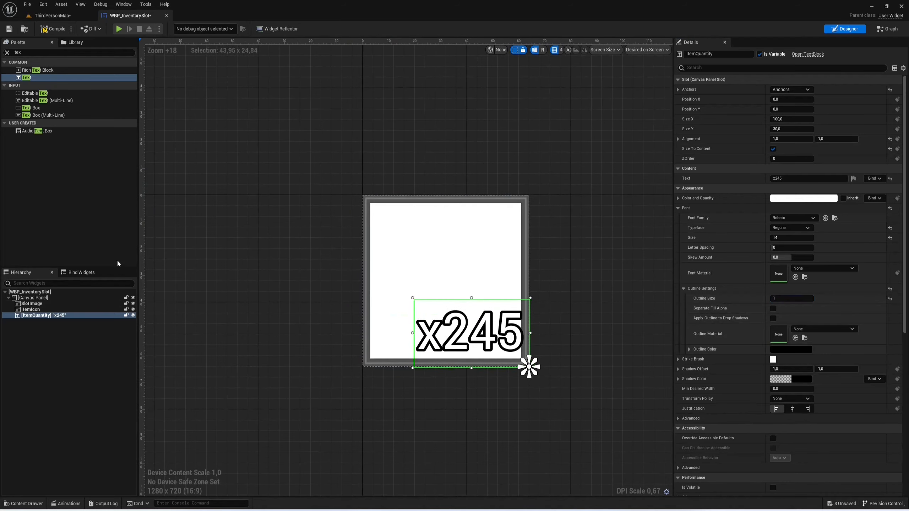
Duplicate the ItemQuantity text block and name the copy HotkeyText
click(37, 315)
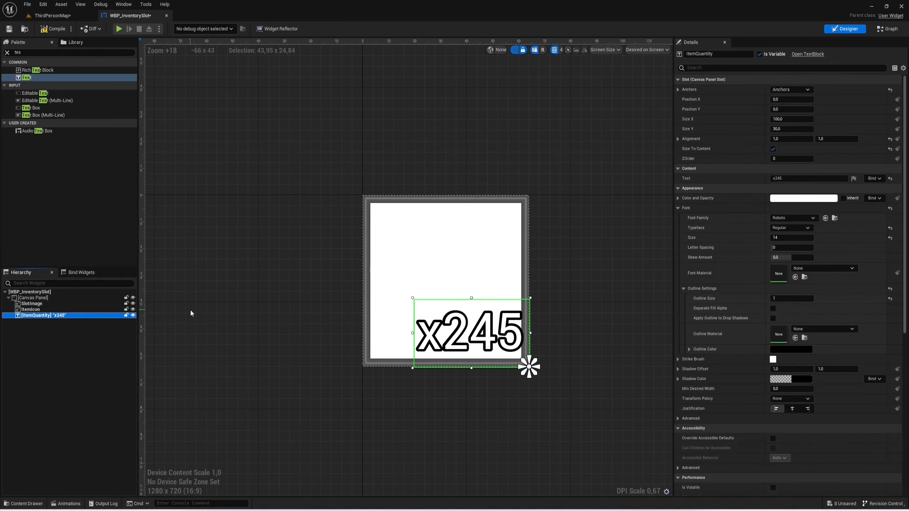
key(ctrl+d)
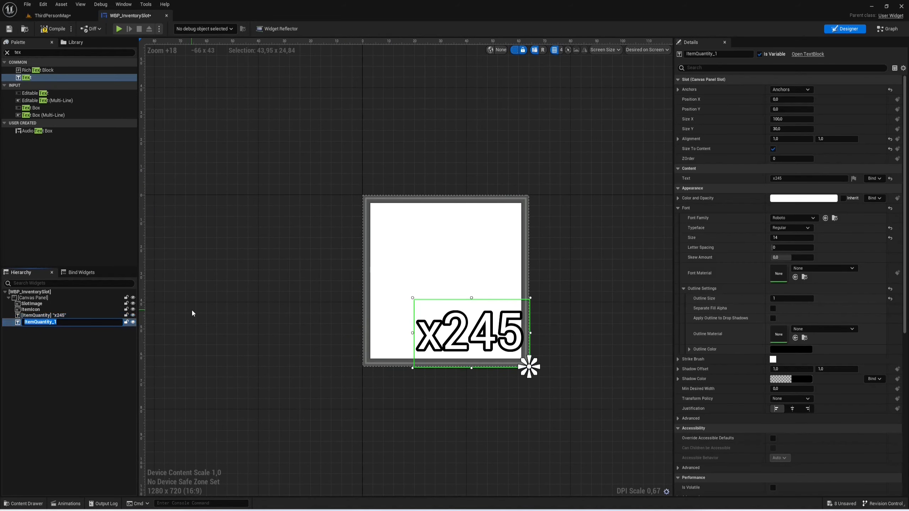
text(HotkeyText)
key(Return)
click(63, 315)
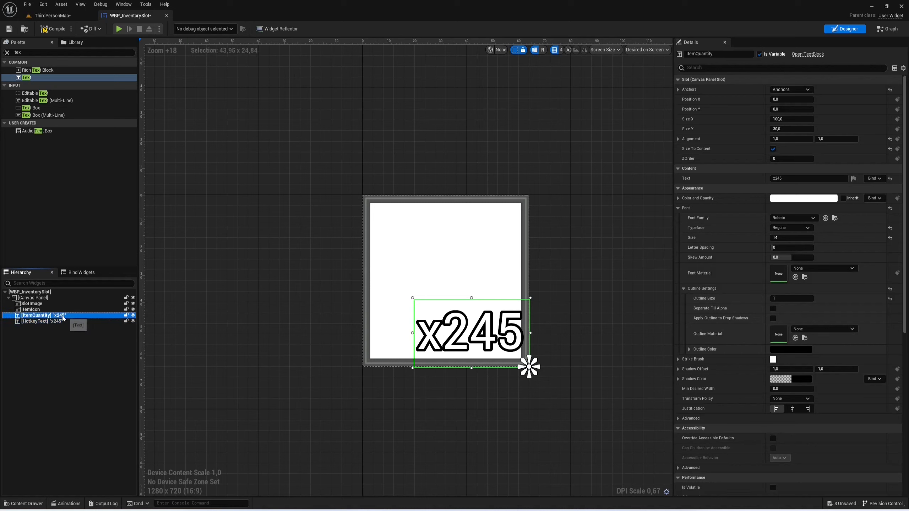
Set the visibility of the HotkeyText text block to Hidden
scroll(761, 333, down, 10)
click(791, 360)
click(68, 316)
click(43, 321)
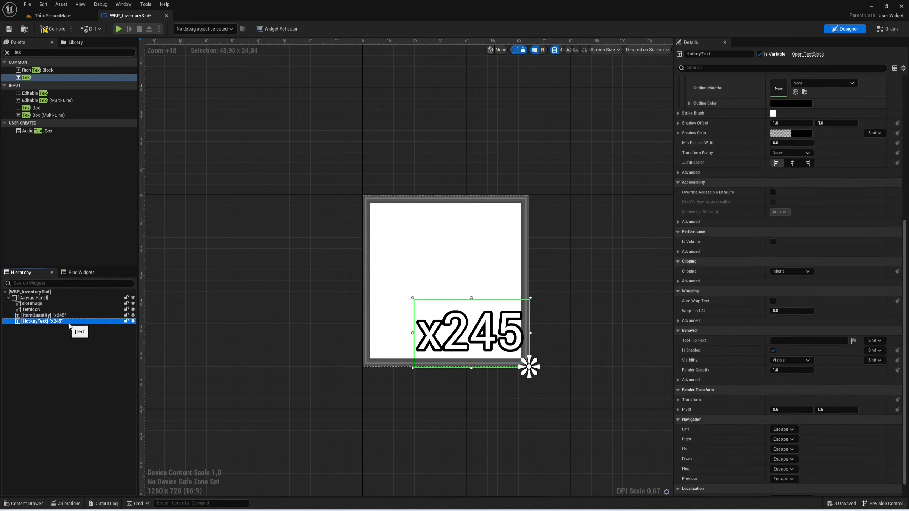
click(791, 361)
click(784, 386)
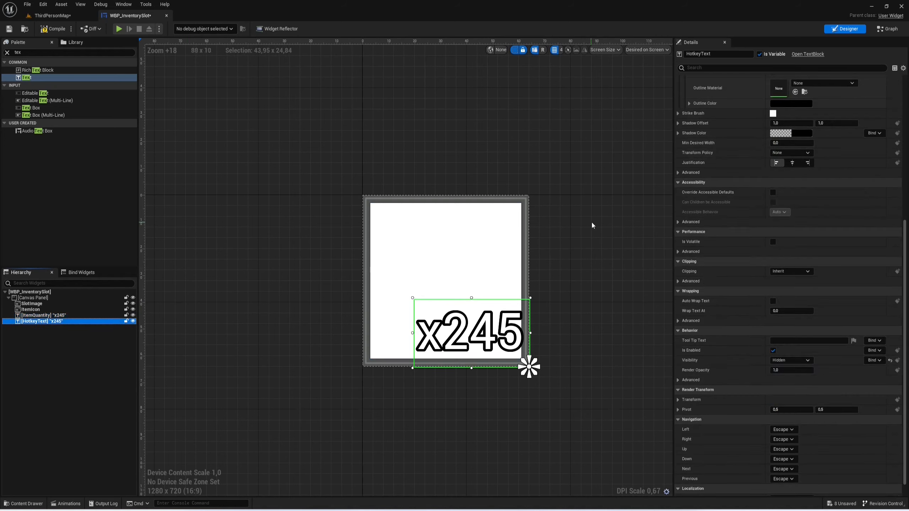
Anchor HotkeyText to the slot's top-left corner with matching alignment and position
scroll(733, 247, up, 3)
scroll(749, 227, up, 5)
click(791, 89)
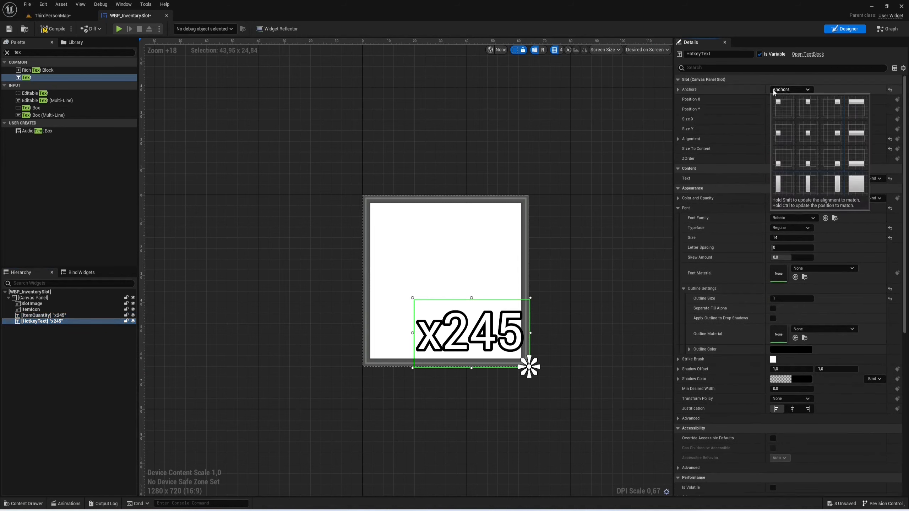
ctrl+shift+click(781, 108)
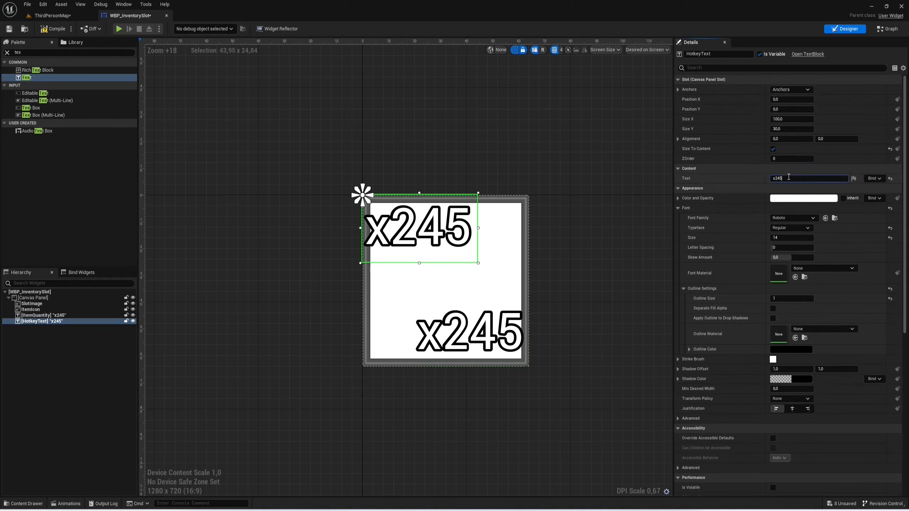
Set the displayed text of HotkeyText to Æ and compile the slot widget
click(790, 178)
text(Æ)
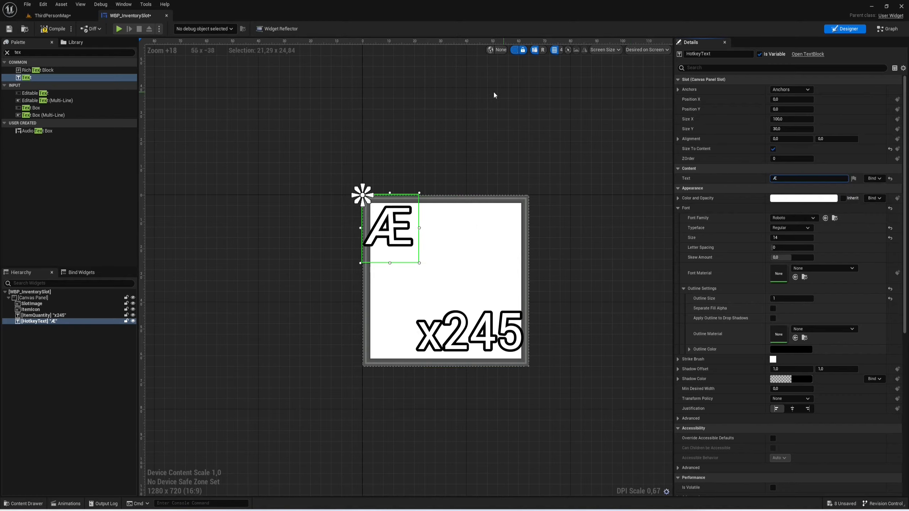
click(53, 28)
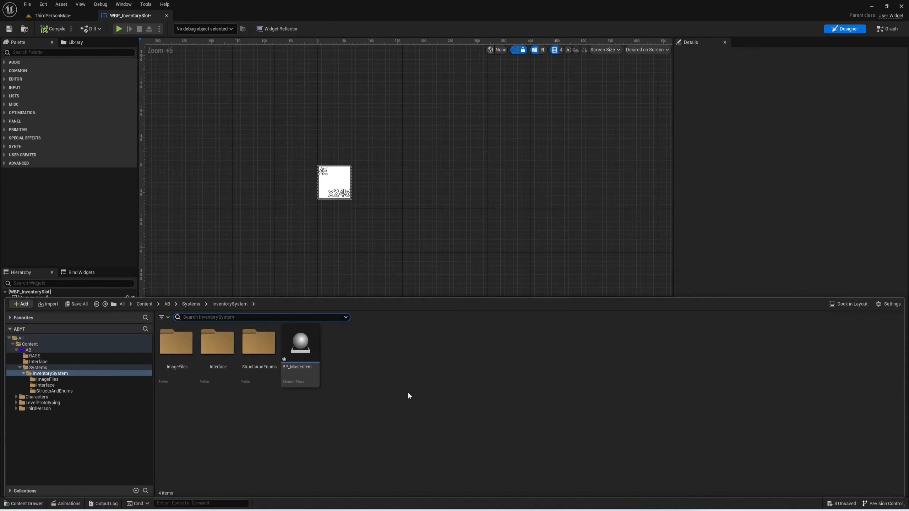
Create an Actor Component blueprint named AC_InventoryComponent in the InventorySystem folder
right_click(367, 358)
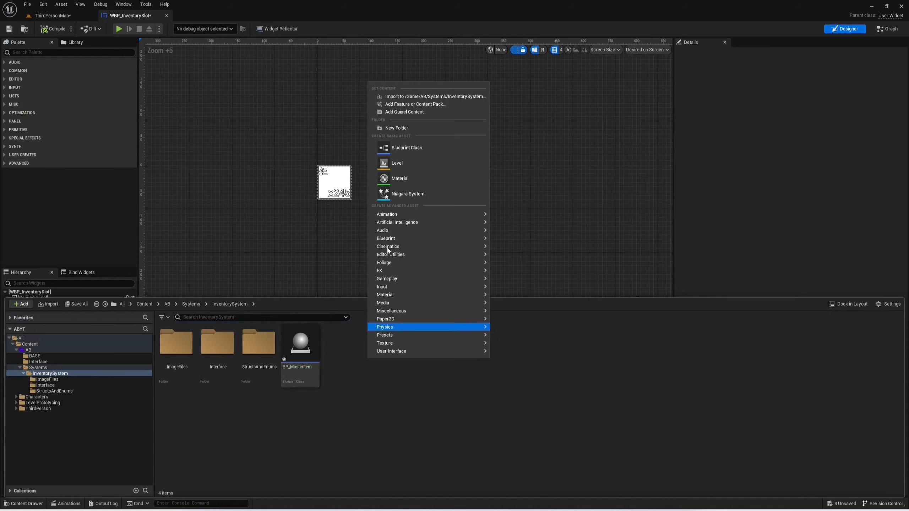
click(405, 148)
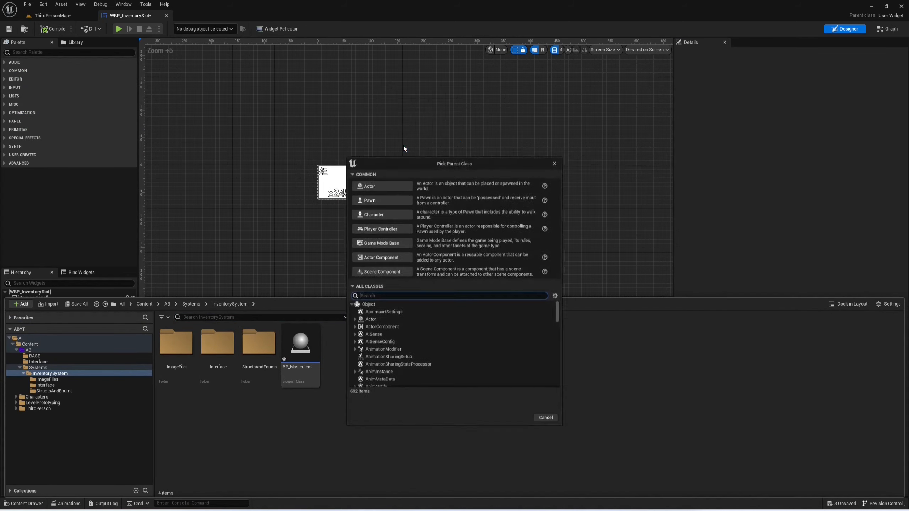
click(391, 260)
text(AC_Inv)
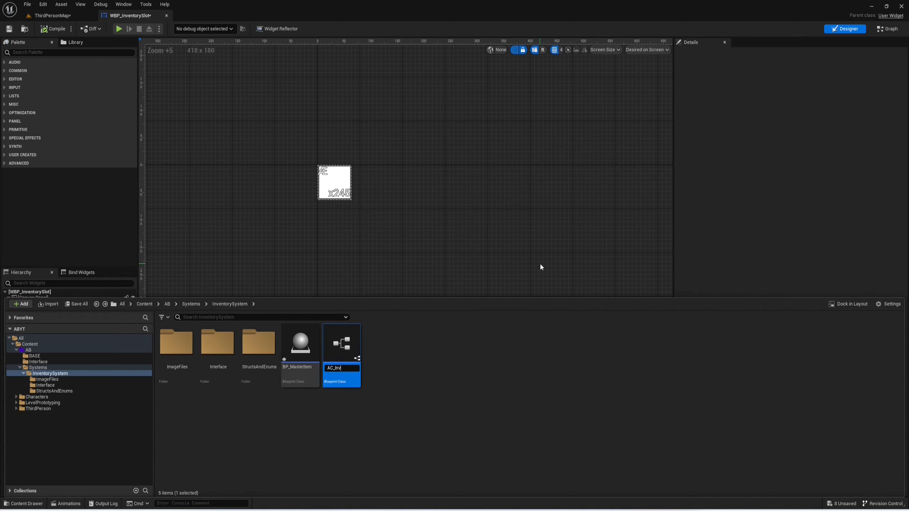
text(entoryComponentoryCompon)
key(Return)
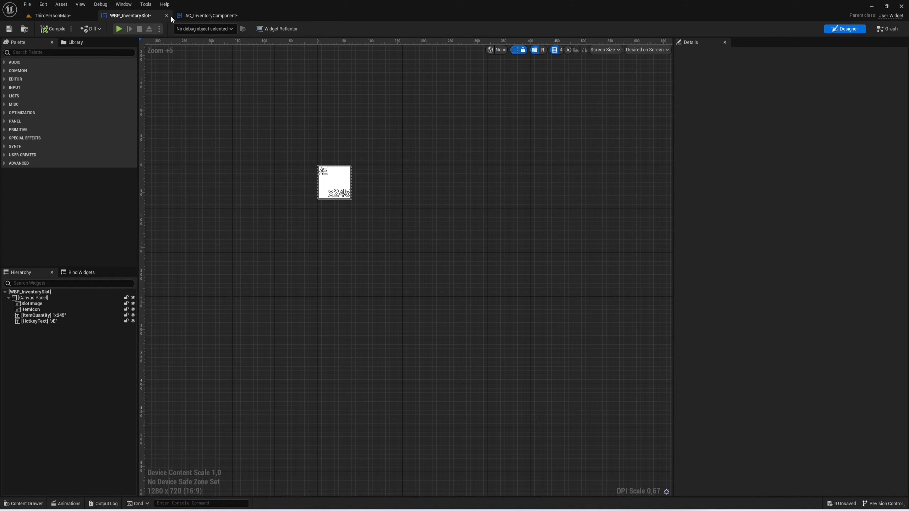
Add an InventoryRef variable of type AC Inventory Component to WBP_InventorySlot, making it instance editable and exposed on spawn
click(888, 28)
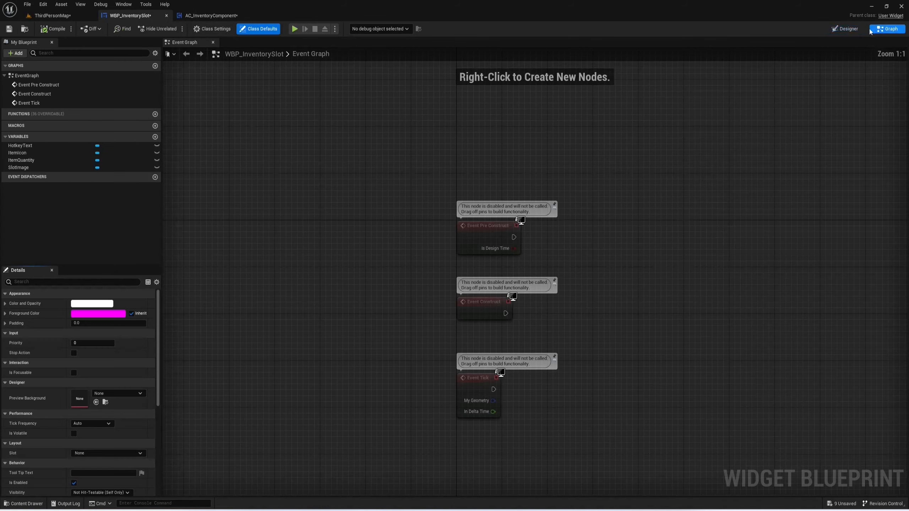
click(155, 137)
text(InventoryRef)
key(Return)
click(124, 176)
text(ac)
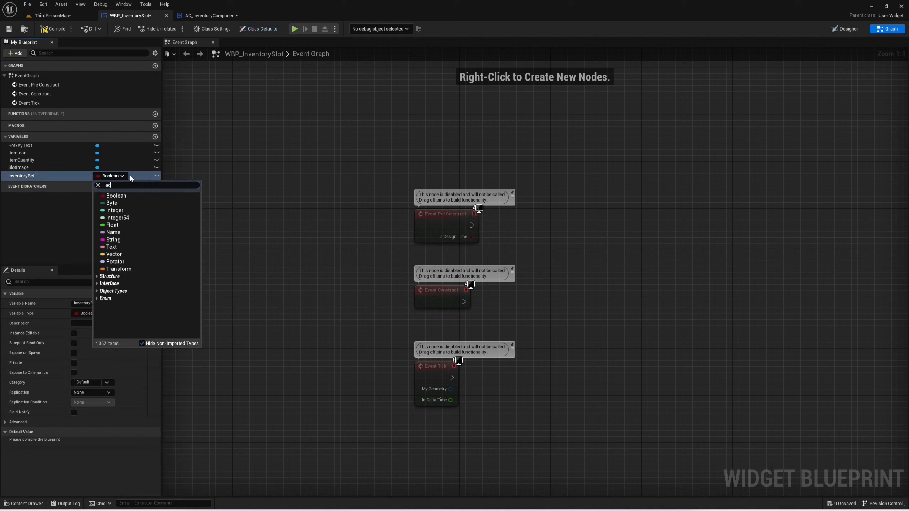
text(_inv)
click(193, 204)
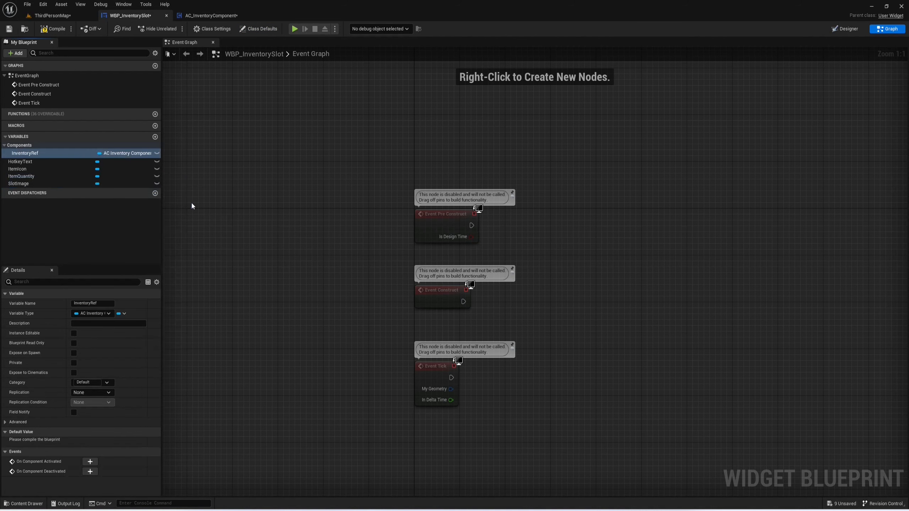
click(74, 334)
click(74, 353)
Duplicate InventoryRef as a variable named Index and change its type to Integer
click(40, 153)
key(ctrl+w)
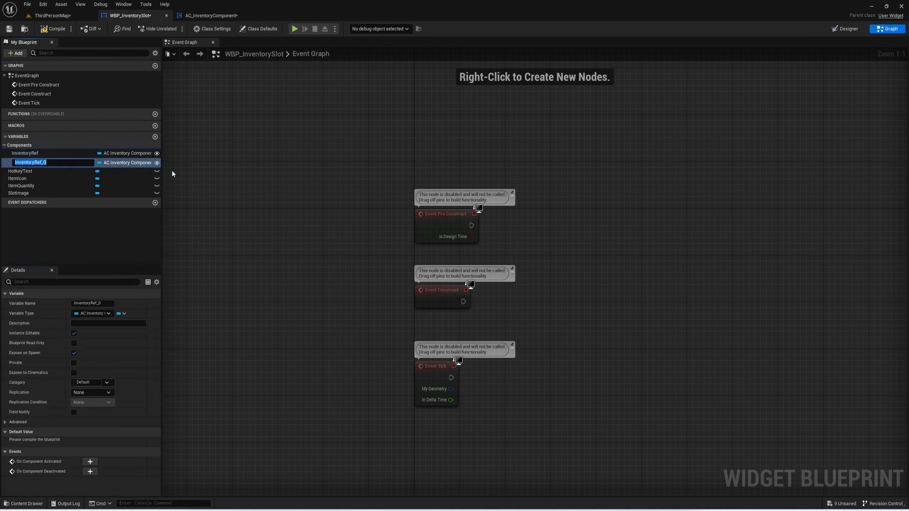
text(Index)
key(Return)
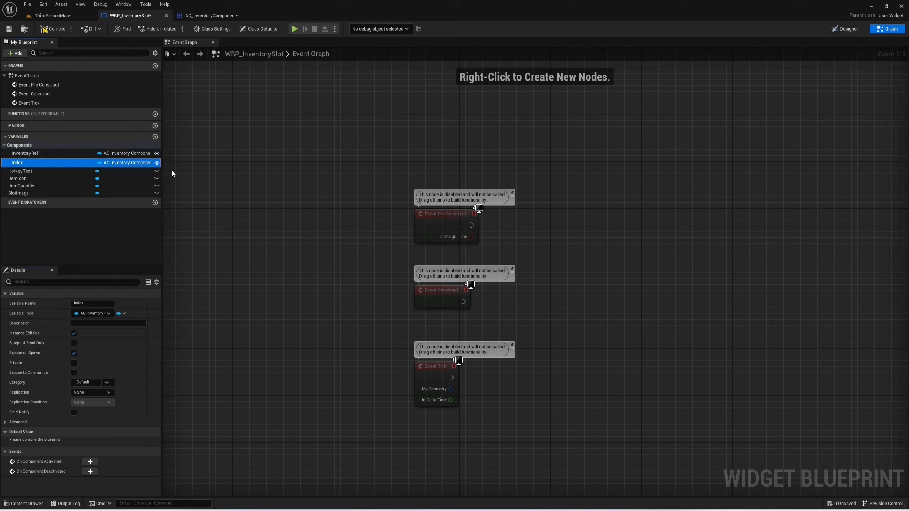
click(125, 163)
click(115, 198)
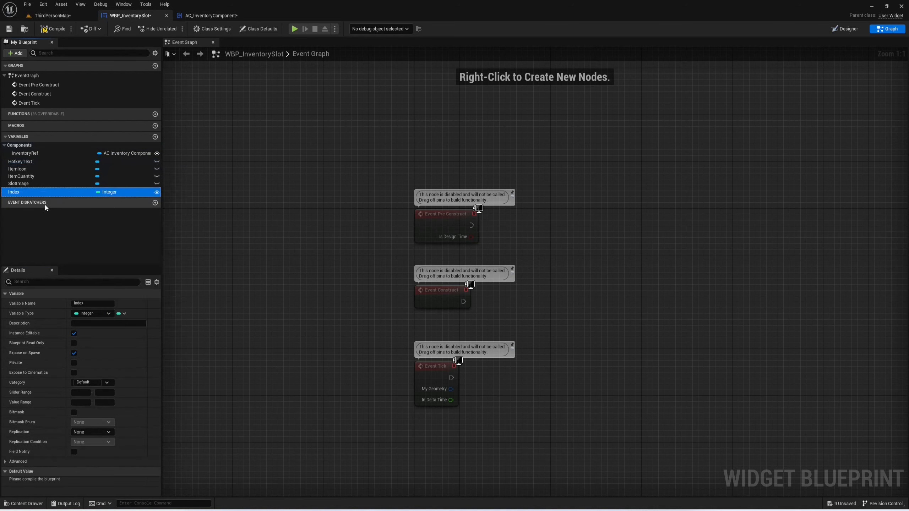
Duplicate Index as a variable named HudRef and make it a WBP HUD object reference
key(ctrl+w)
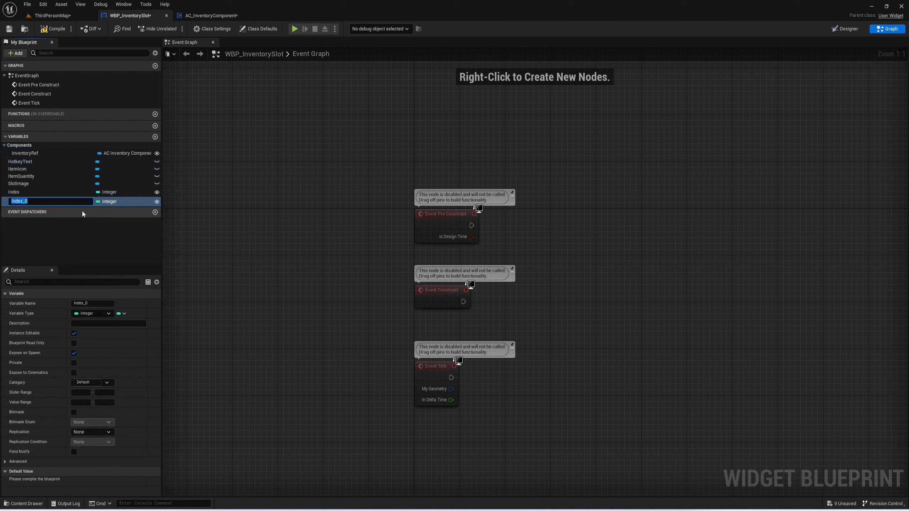
text(HudRef)
key(Return)
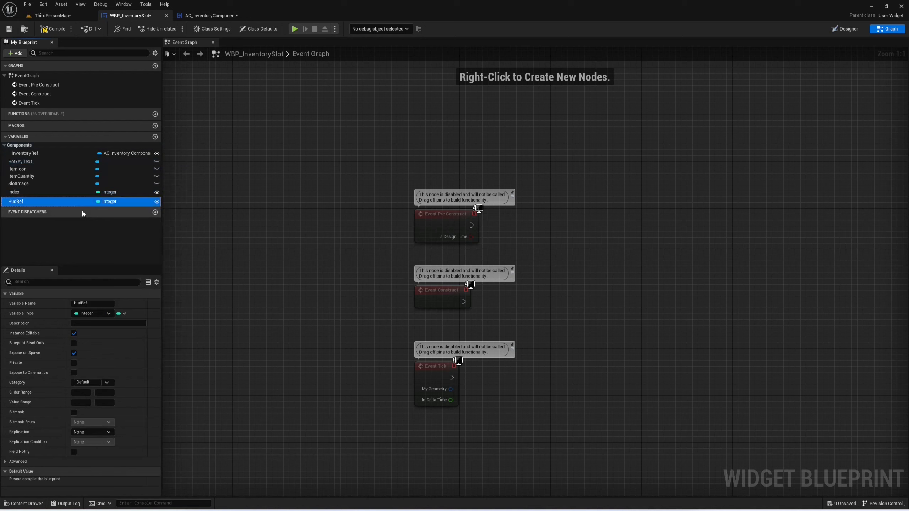
click(108, 202)
text(wbp_hud)
mouse_move(174, 229)
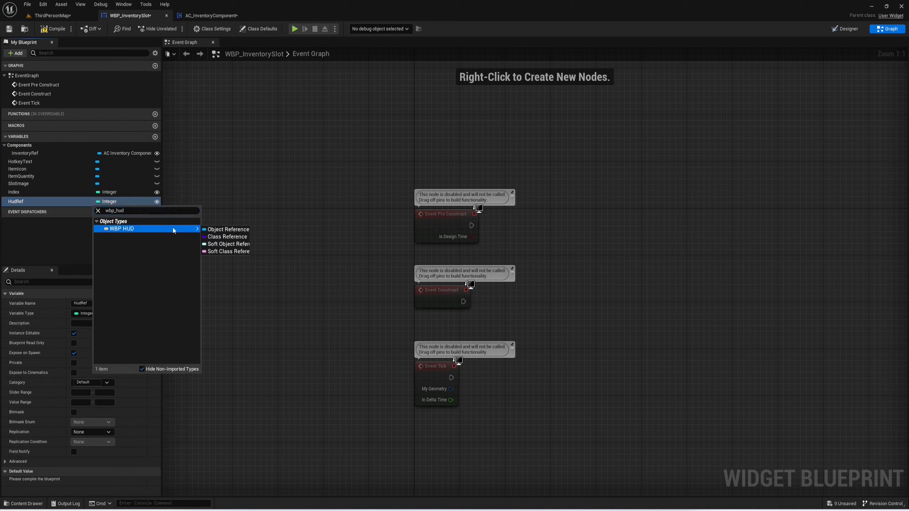
click(220, 229)
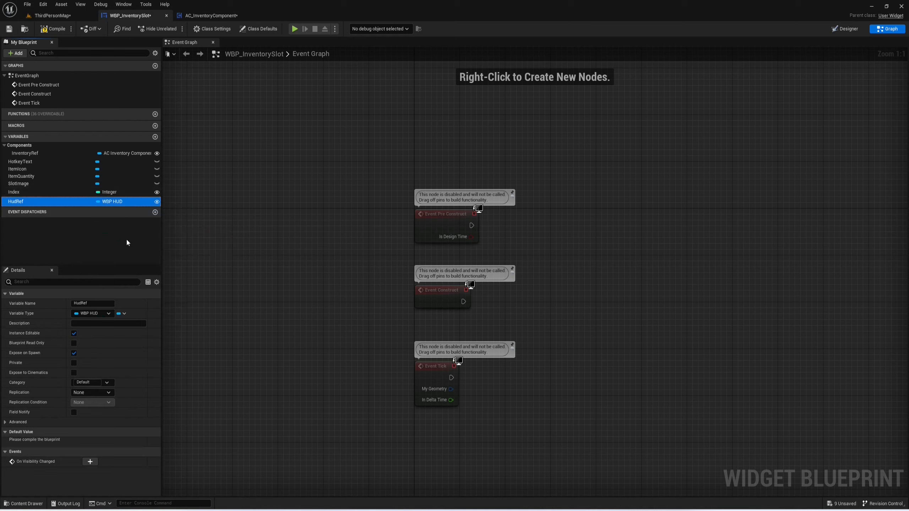
Duplicate HudRef as a variable named Hotkey, change its type to Key, and compile the widget
key(ctrl+w)
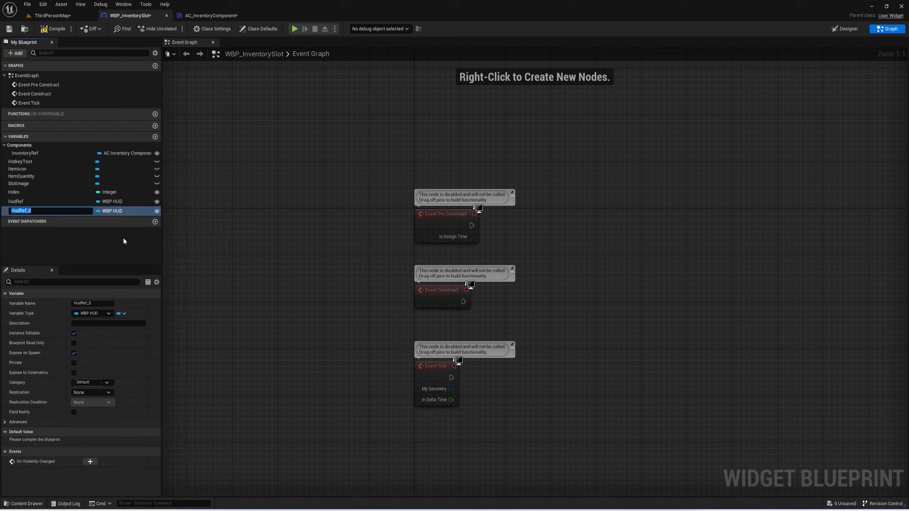
text(Hotkey)
key(Return)
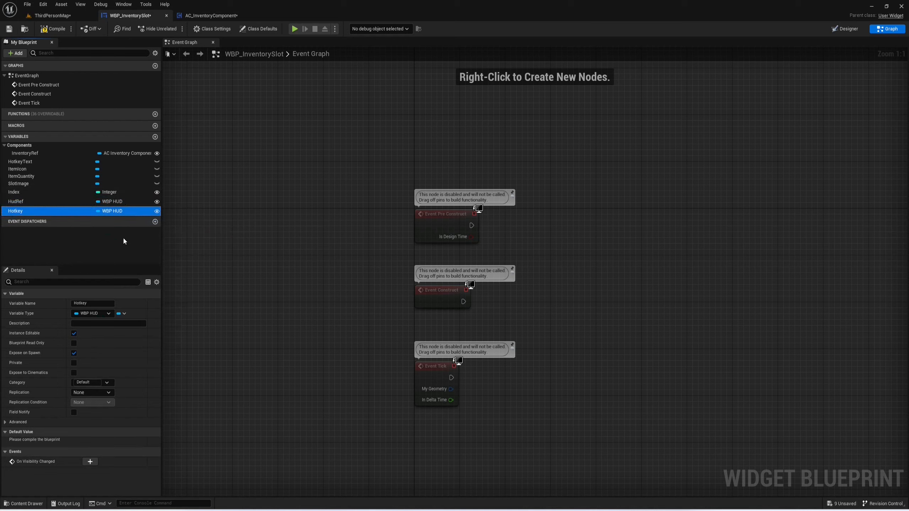
click(121, 211)
text(key)
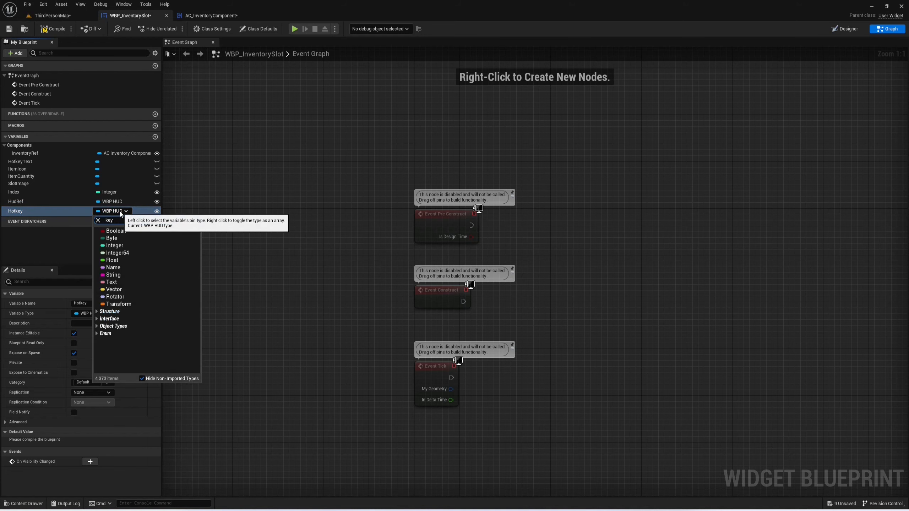
click(153, 263)
key(F7)
right_drag(247, 160, 215, 145)
Add an Integer variable named MaxSlots to AC_InventoryComponent
click(210, 16)
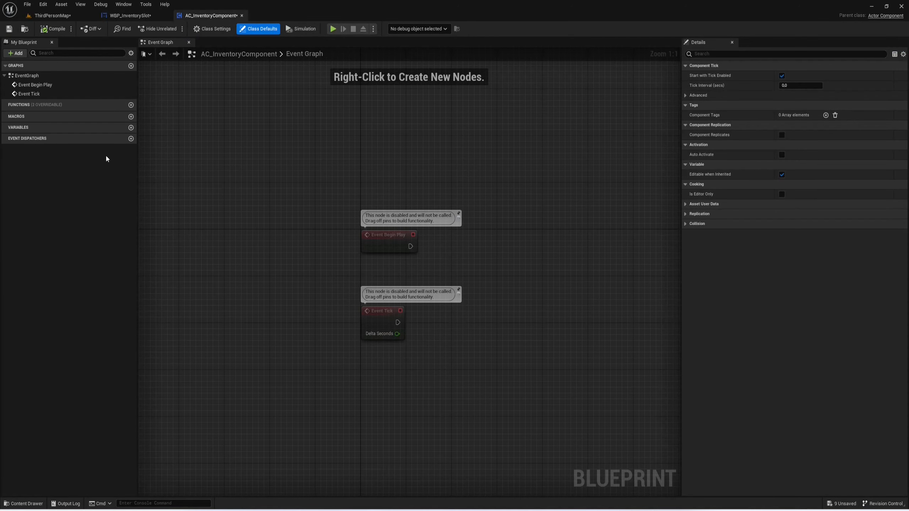
click(131, 128)
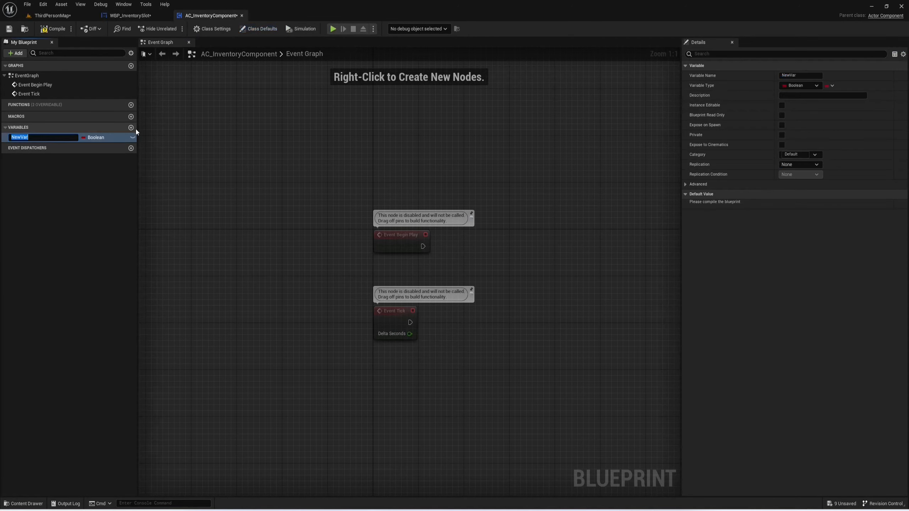
text(MaxSlots)
key(Return)
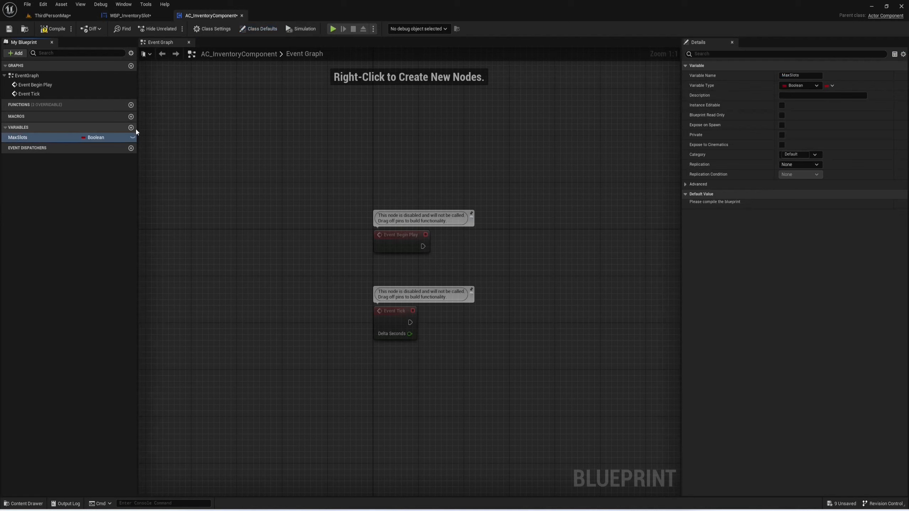
click(94, 138)
click(103, 170)
Duplicate MaxSlots and name the copy MaxHorizontalSlots
click(40, 139)
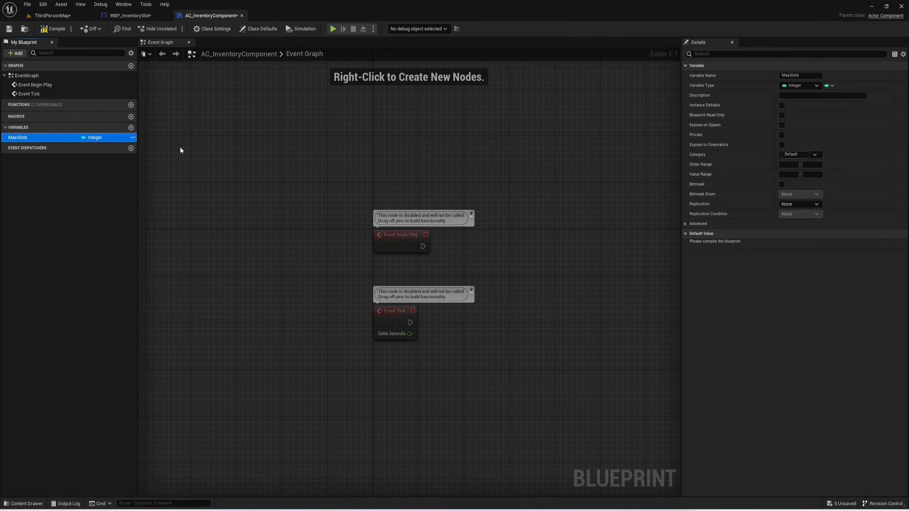
key(ctrl+d)
text(MaxHorizontalSlots)
key(Return)
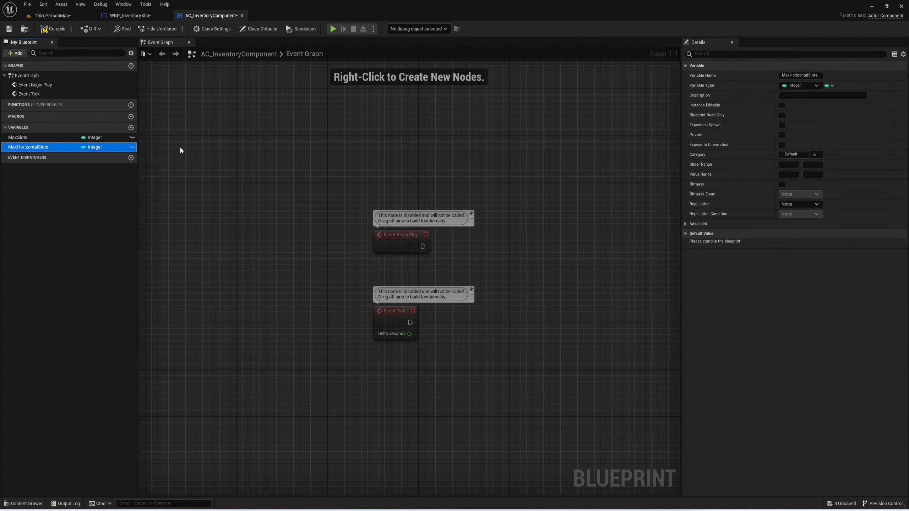
Add an InventoryContents variable to the component as an array of the ST Inventory Contents structure
click(131, 128)
text(InventoryContent)
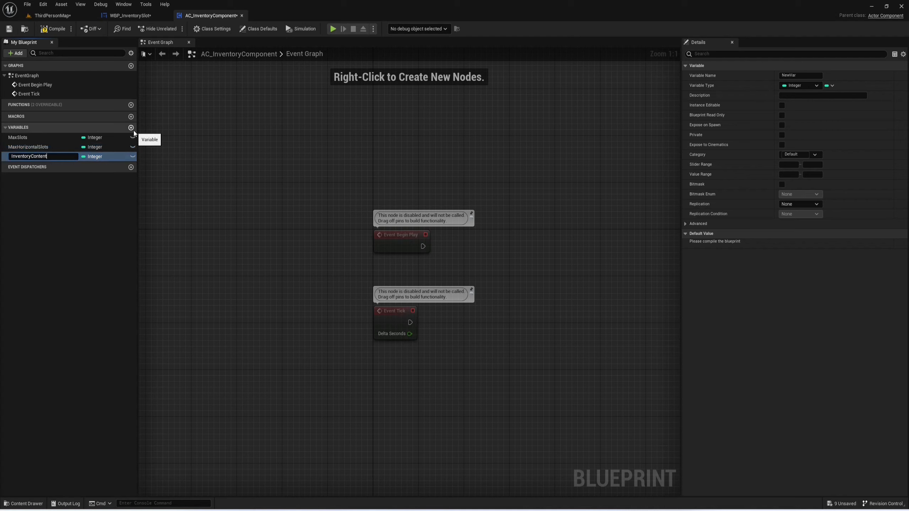
text(s)
key(Return)
click(101, 157)
text(wbp_)
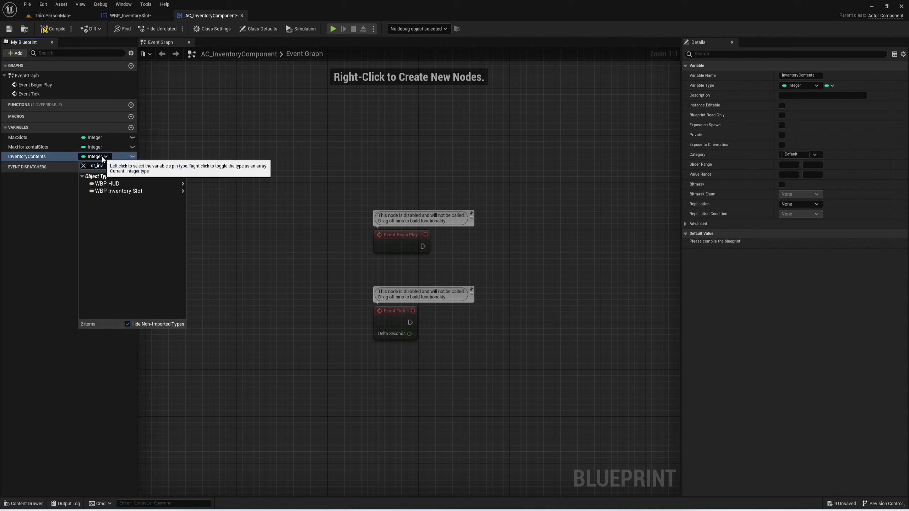
text(st_inv)
key(Return)
click(829, 86)
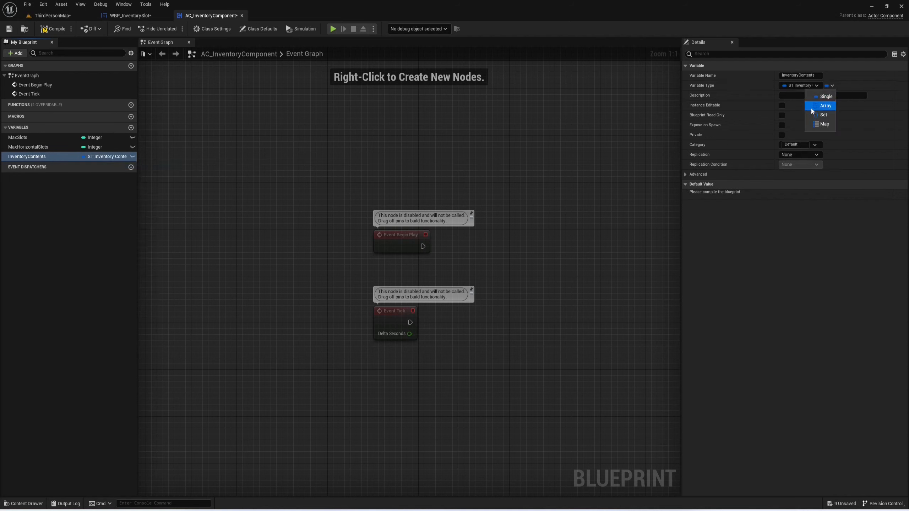
click(813, 110)
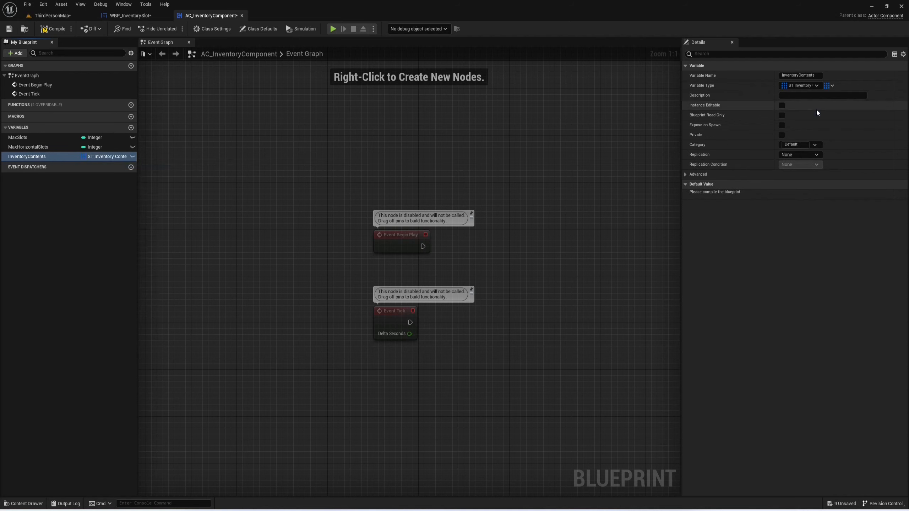
Add a SlotRefs array variable of WBP Inventory Slot object references
click(131, 128)
text(SlotRefs)
key(Return)
click(122, 166)
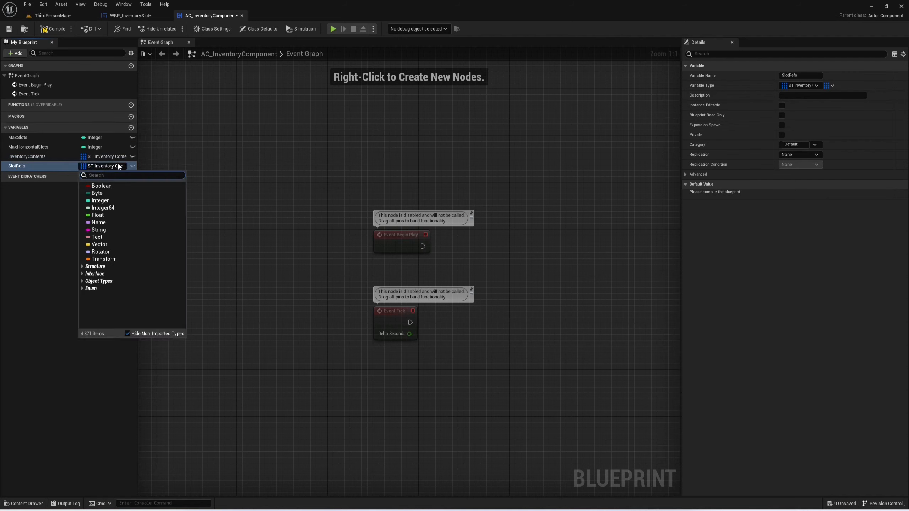
text(wbp_inv)
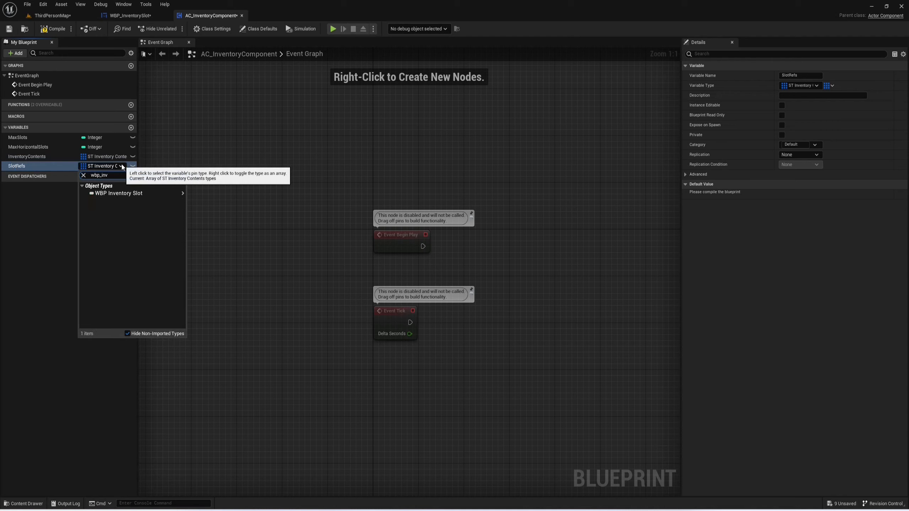
click(190, 195)
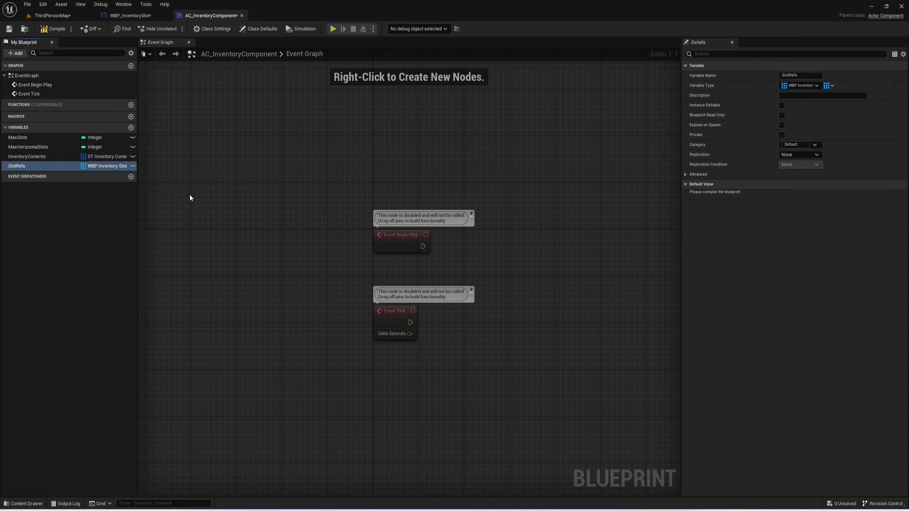
Add an array variable named Hotkeys and search the variable types for key
click(132, 128)
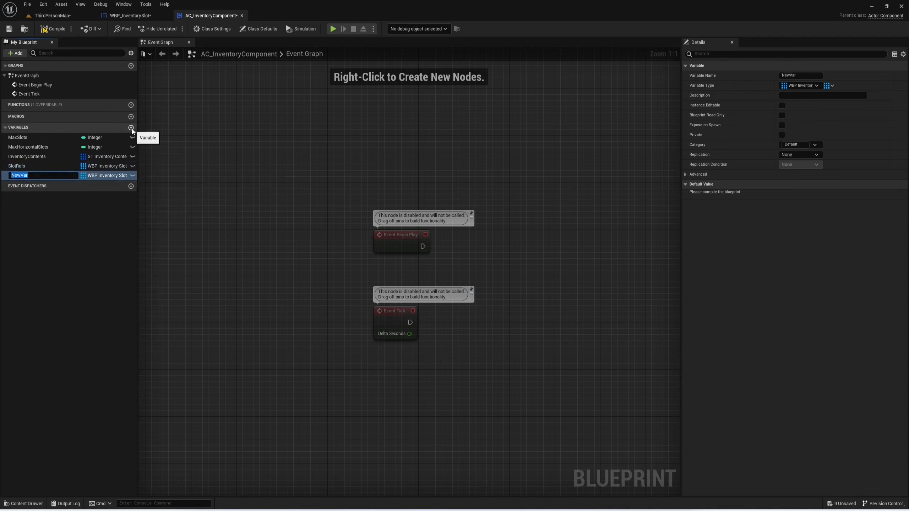
text(Hotkeys)
key(Return)
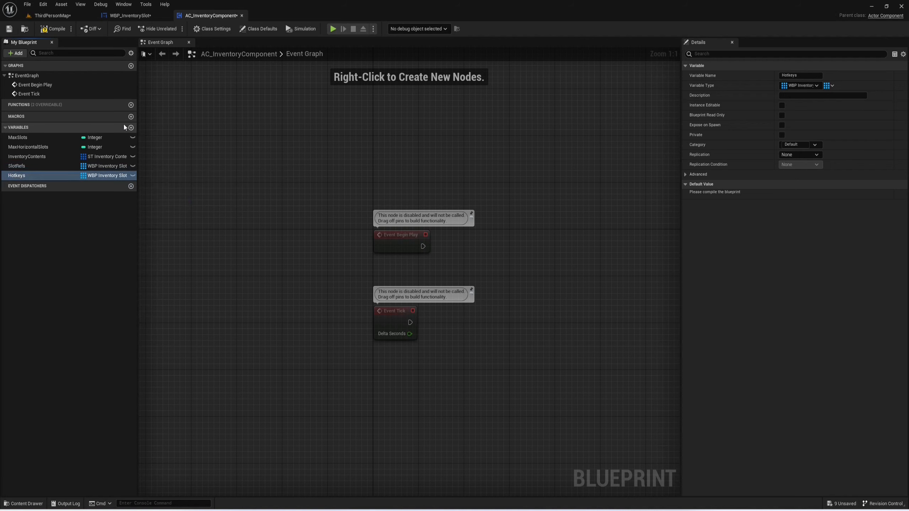
click(104, 175)
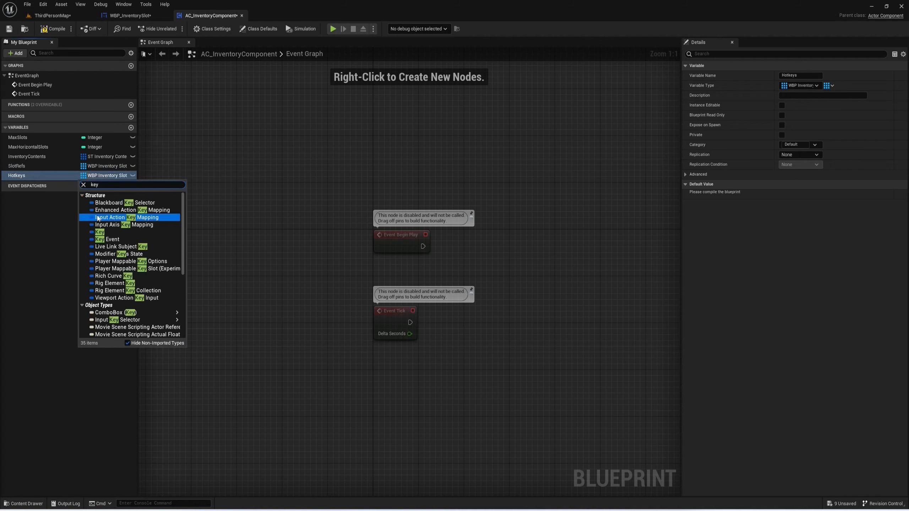